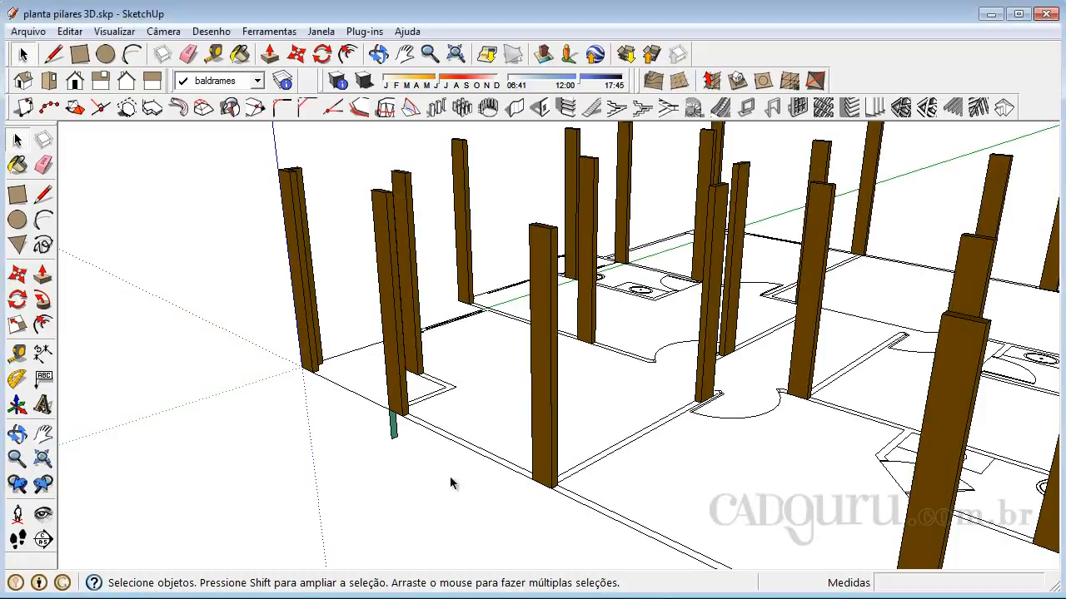
Open the green foundation-beam profile for editing and push/pull its side face 8.100 m along the outer wall line to the plan's endpoint
scroll(394, 448, up, 3)
scroll(394, 448, up, 2)
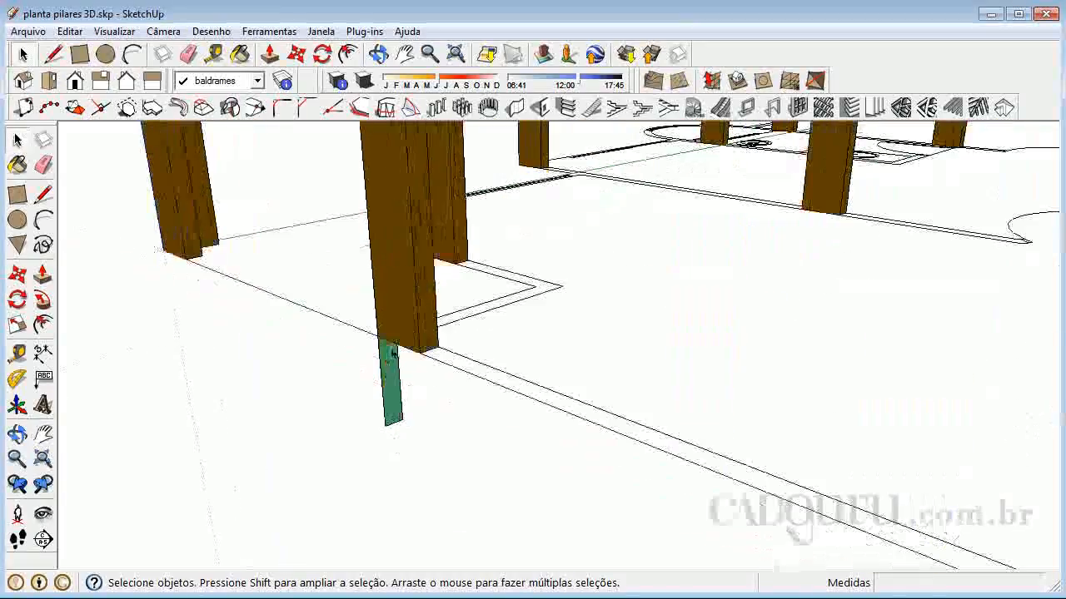
scroll(419, 387, up, 2)
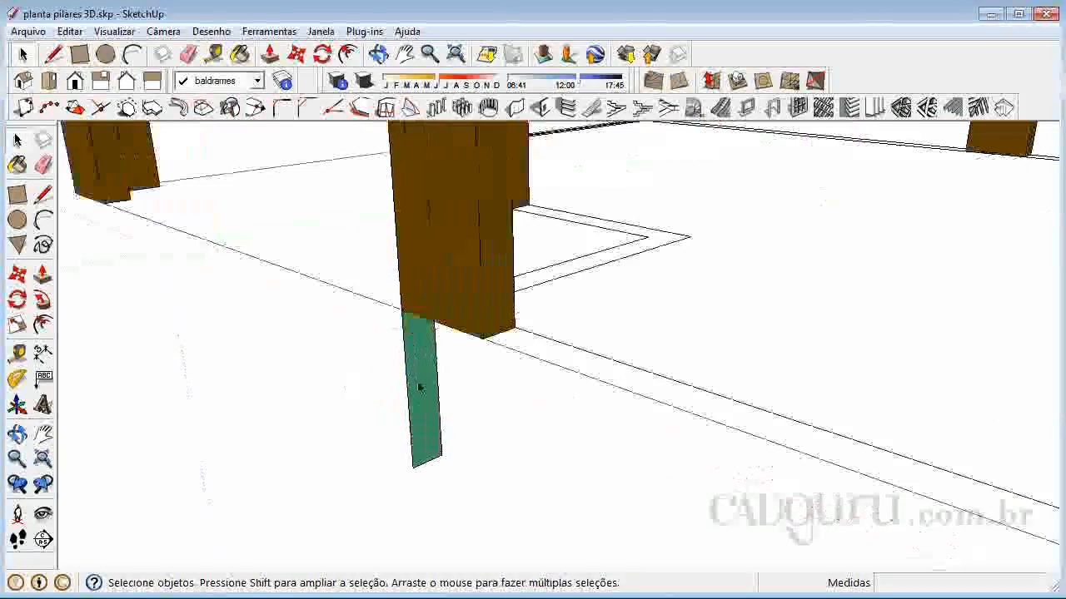
double_click(419, 387)
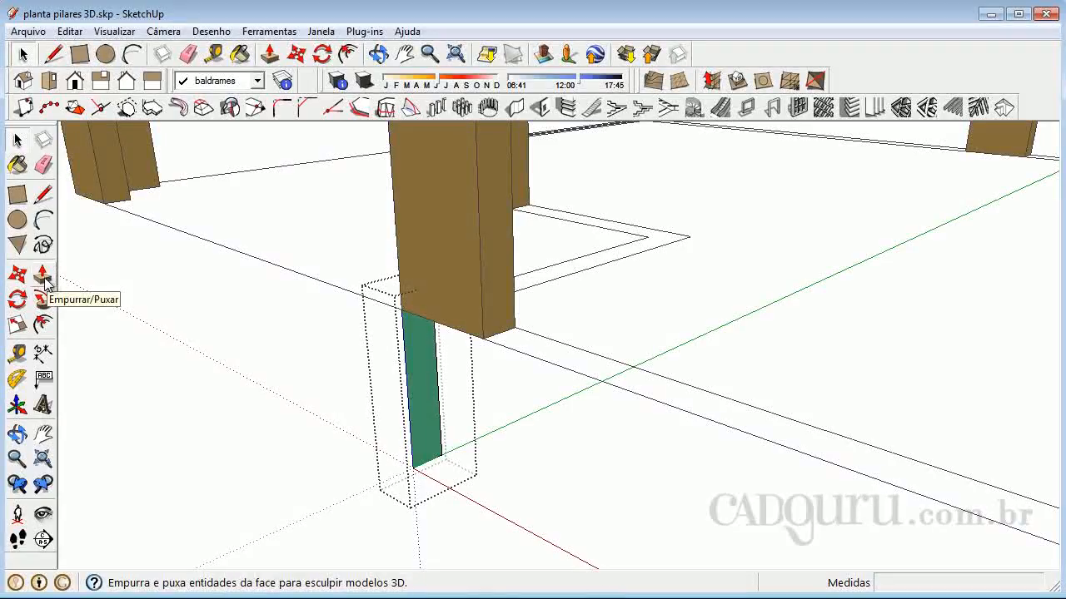
click(43, 278)
click(426, 406)
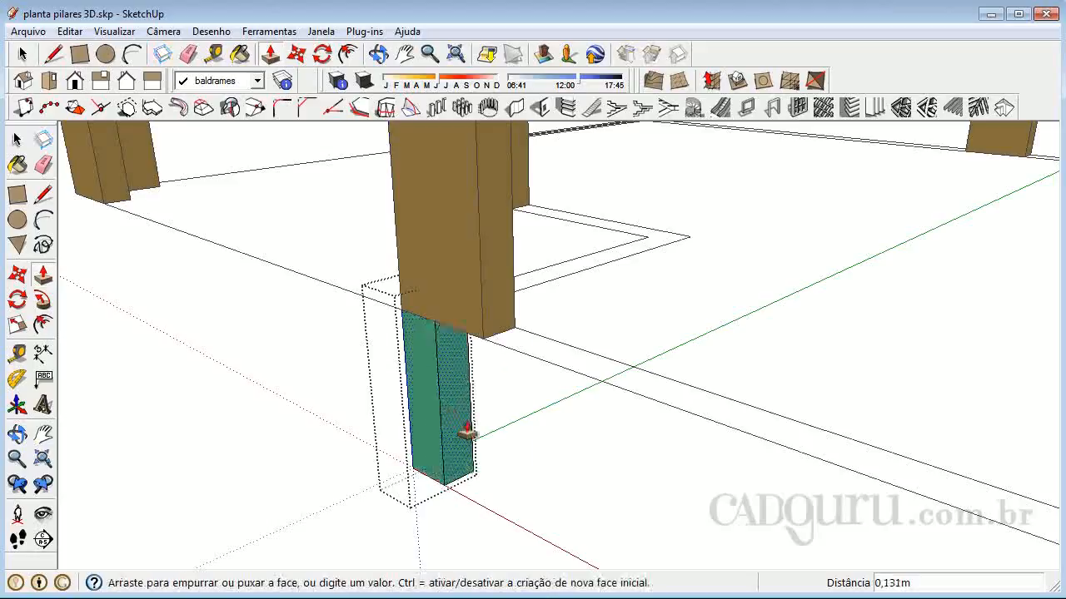
scroll(500, 435, down, 3)
scroll(492, 429, down, 5)
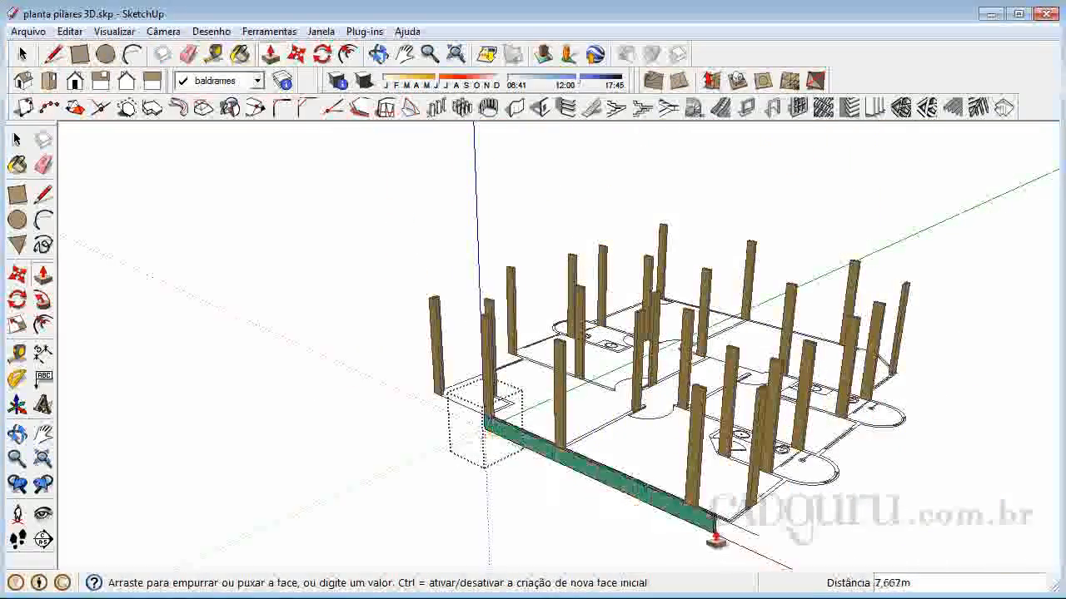
scroll(736, 546, up, 4)
scroll(736, 541, up, 5)
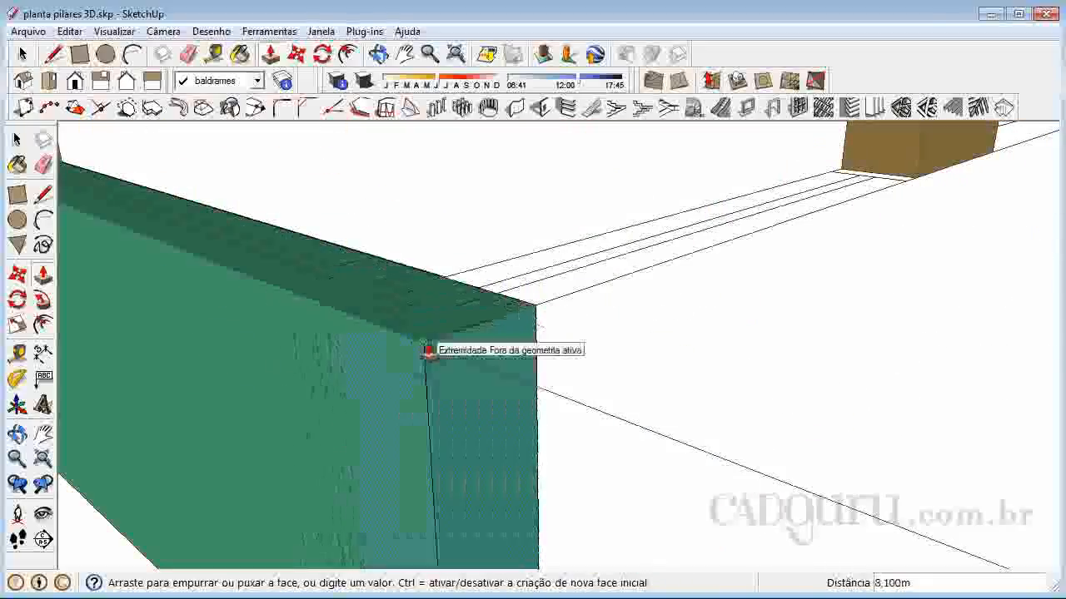
click(426, 350)
scroll(629, 435, down, 6)
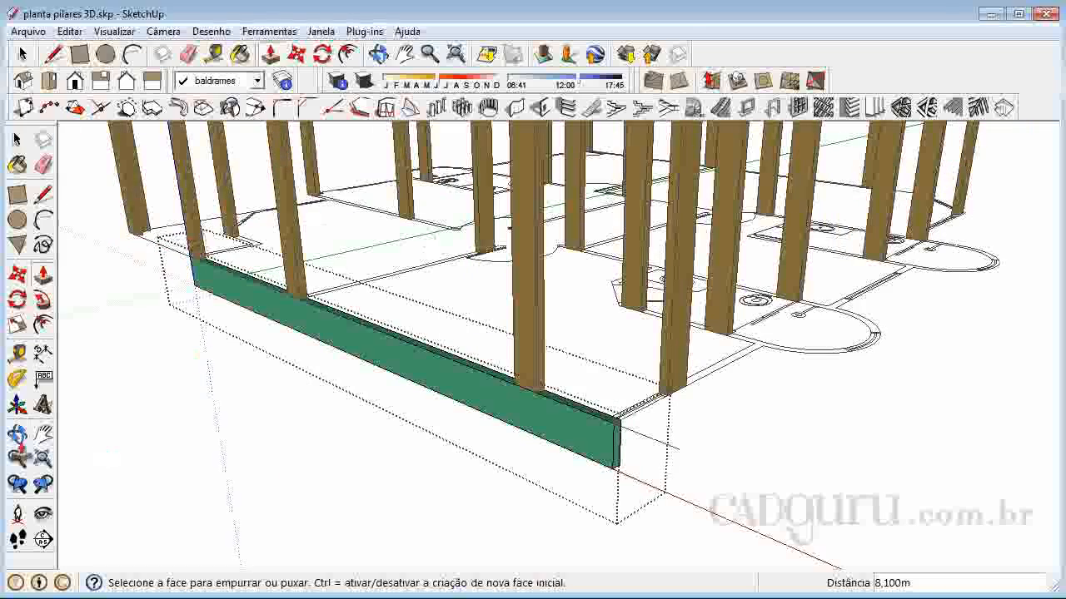
Draw a vertical line about 0.45 m long on the beam's inner side face, where the perpendicular wall's inner line meets it beside the end pillar
click(17, 433)
drag(778, 376, 469, 259)
scroll(468, 260, up, 6)
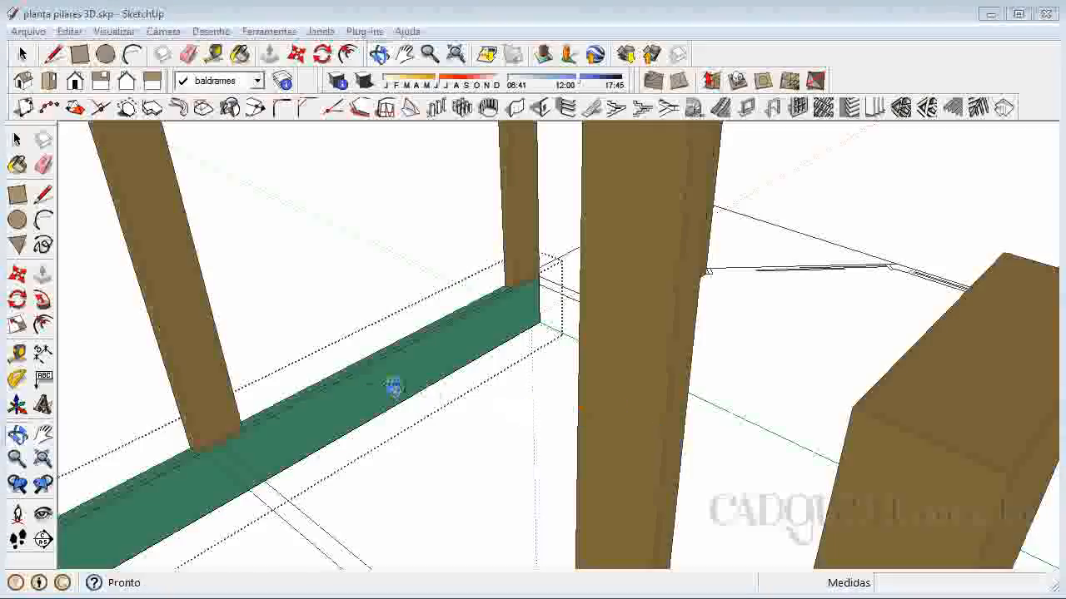
drag(302, 394, 391, 399)
drag(557, 245, 556, 350)
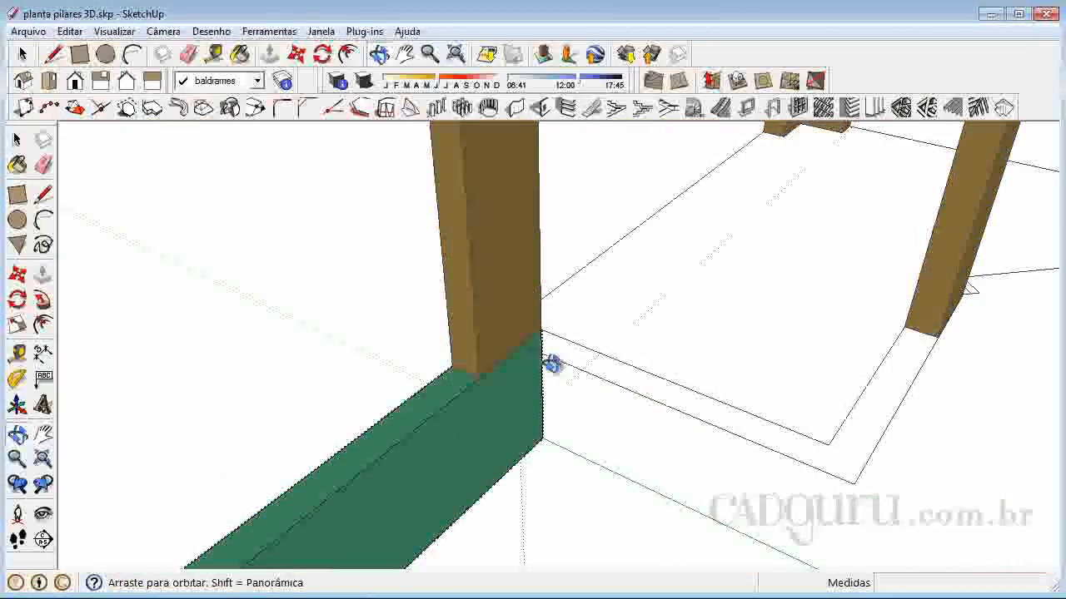
right_click(543, 325)
click(576, 335)
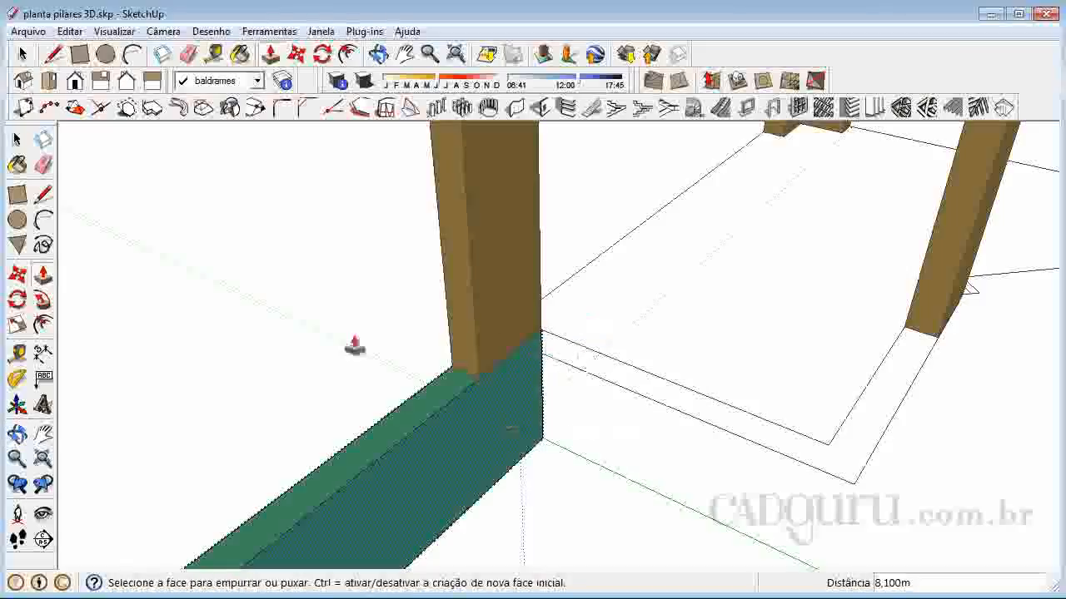
click(45, 195)
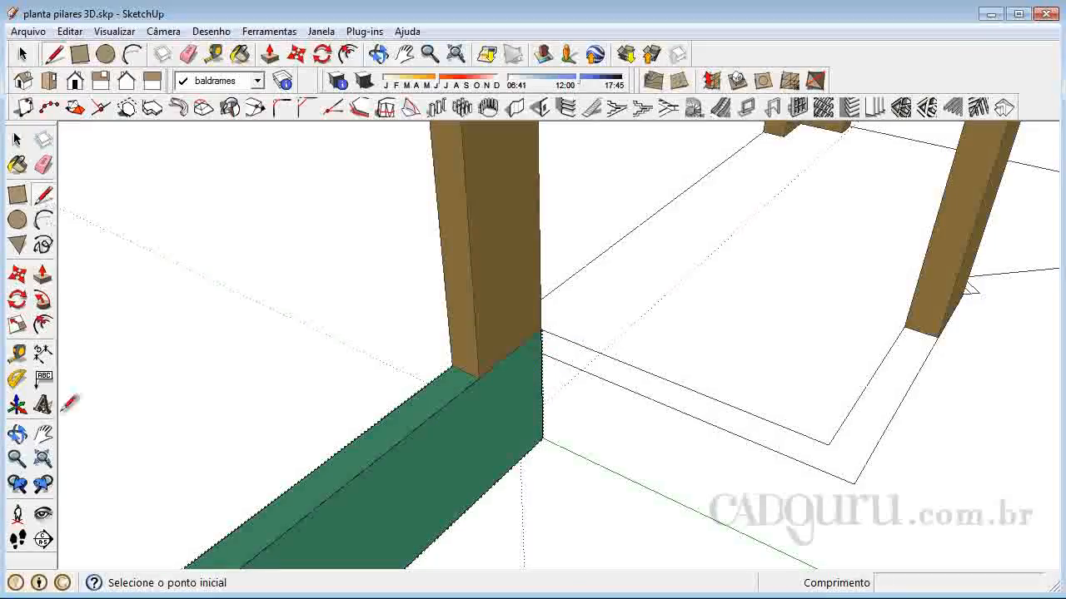
click(17, 434)
drag(509, 418, 438, 365)
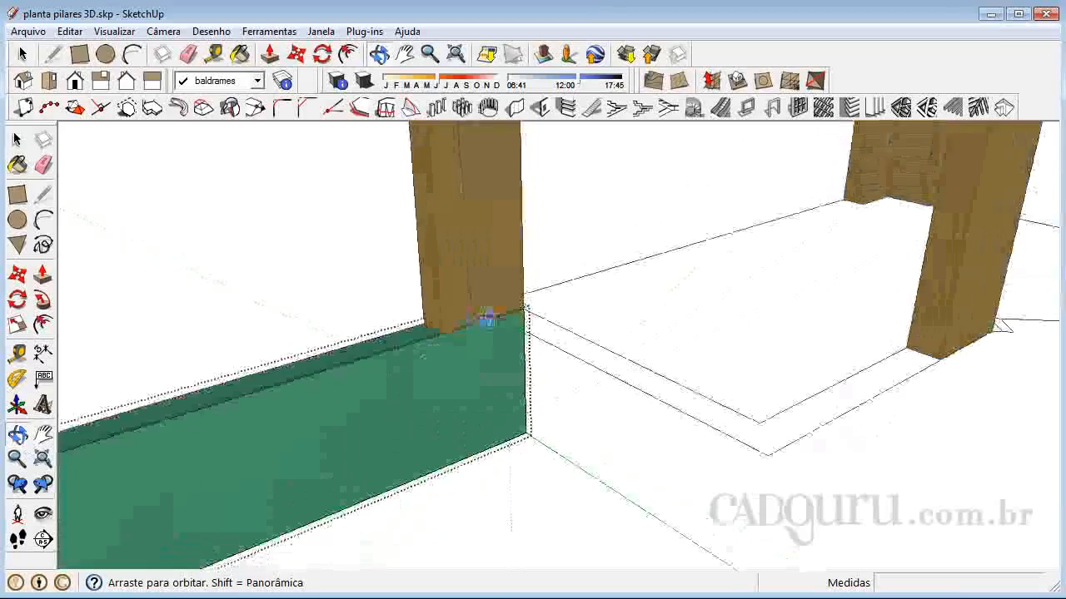
scroll(505, 345, up, 3)
right_click(506, 345)
click(545, 350)
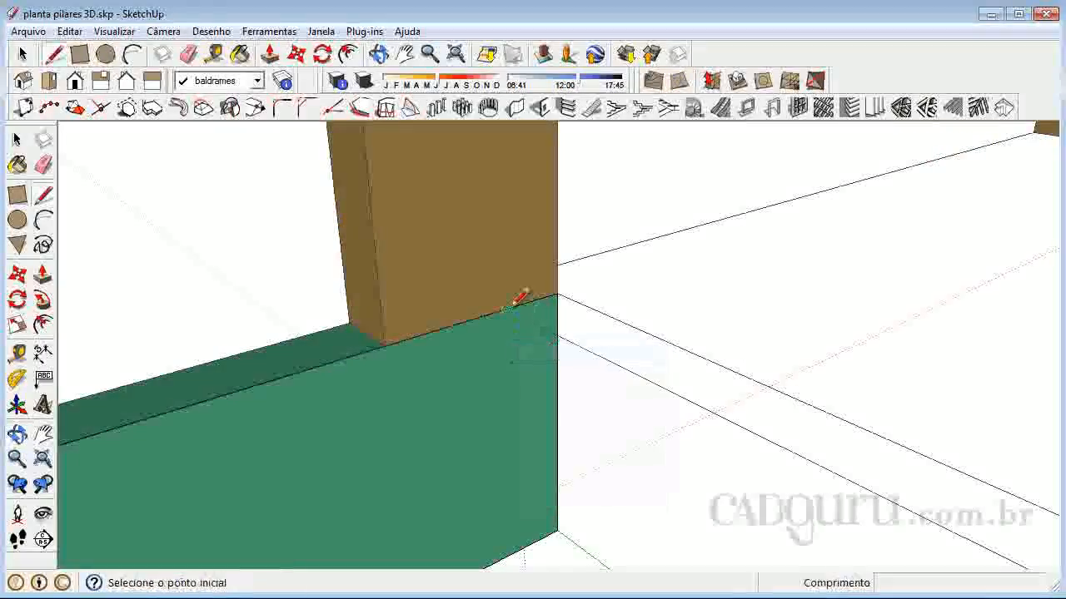
scroll(506, 309, up, 5)
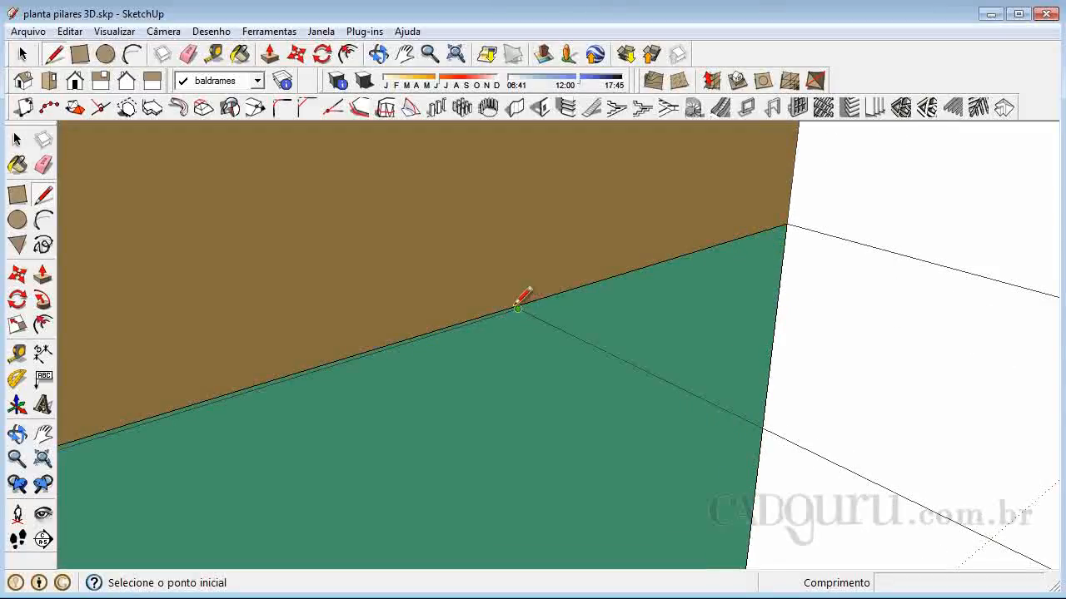
scroll(508, 296, up, 4)
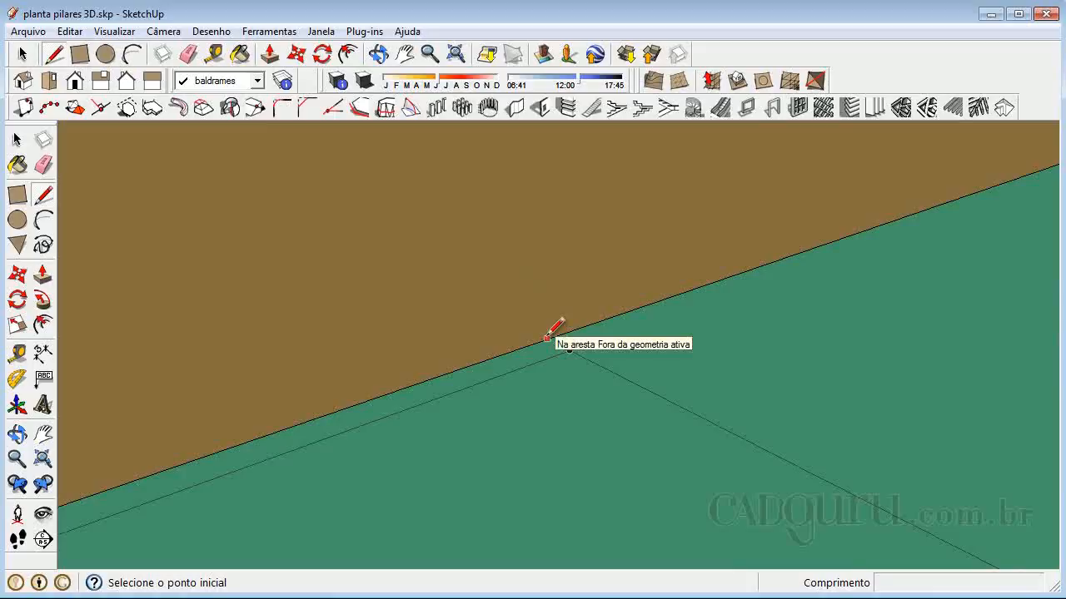
click(547, 337)
scroll(559, 291, down, 6)
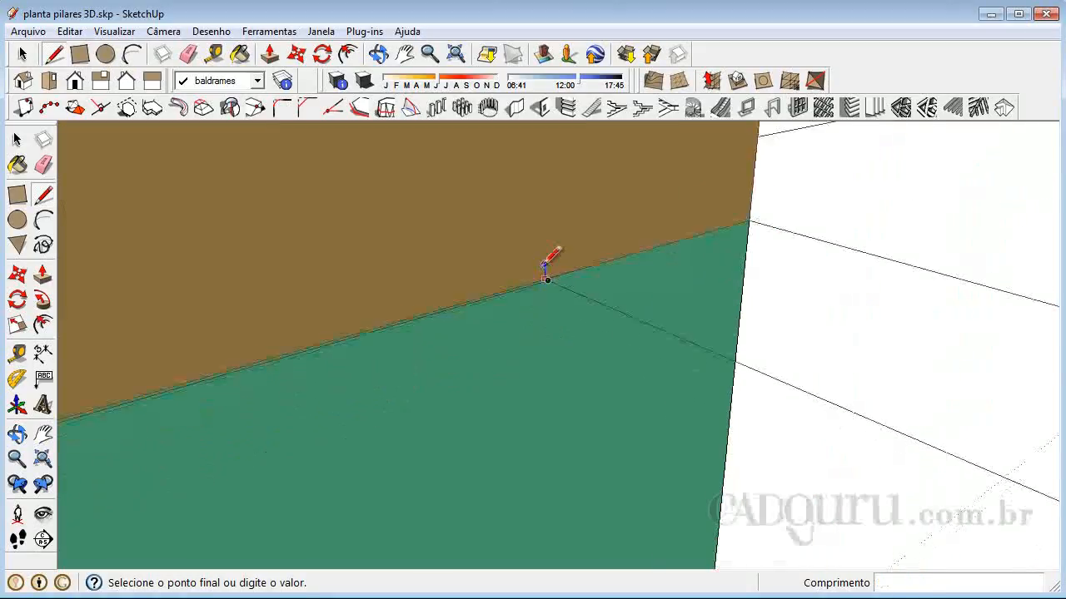
scroll(549, 371, down, 2)
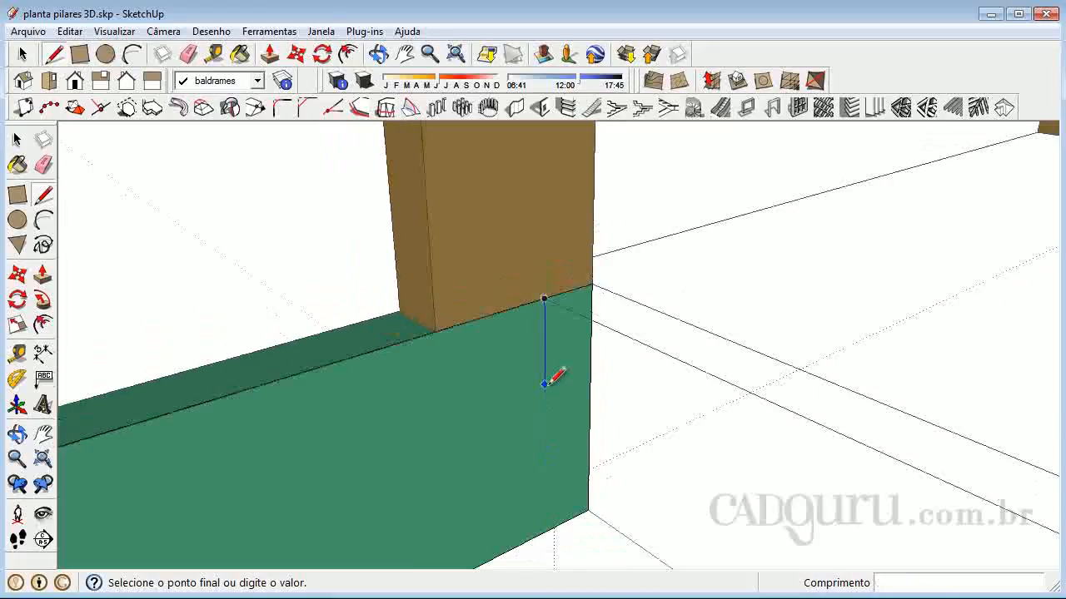
click(547, 528)
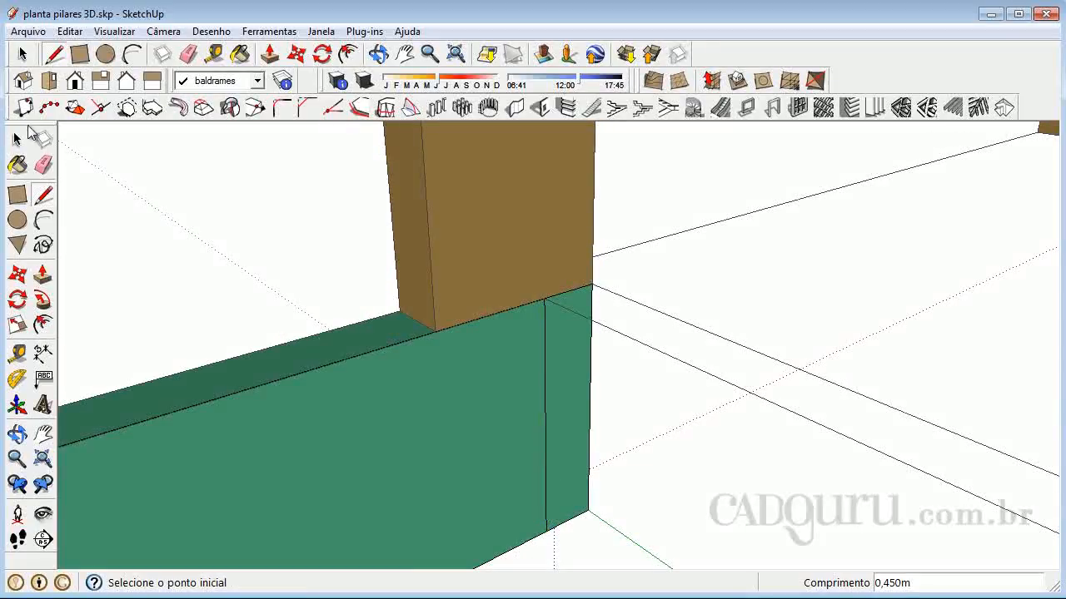
Push/pull the narrow face at the beam's end 1.017 m along the perpendicular wall to the plan's next corner
click(17, 140)
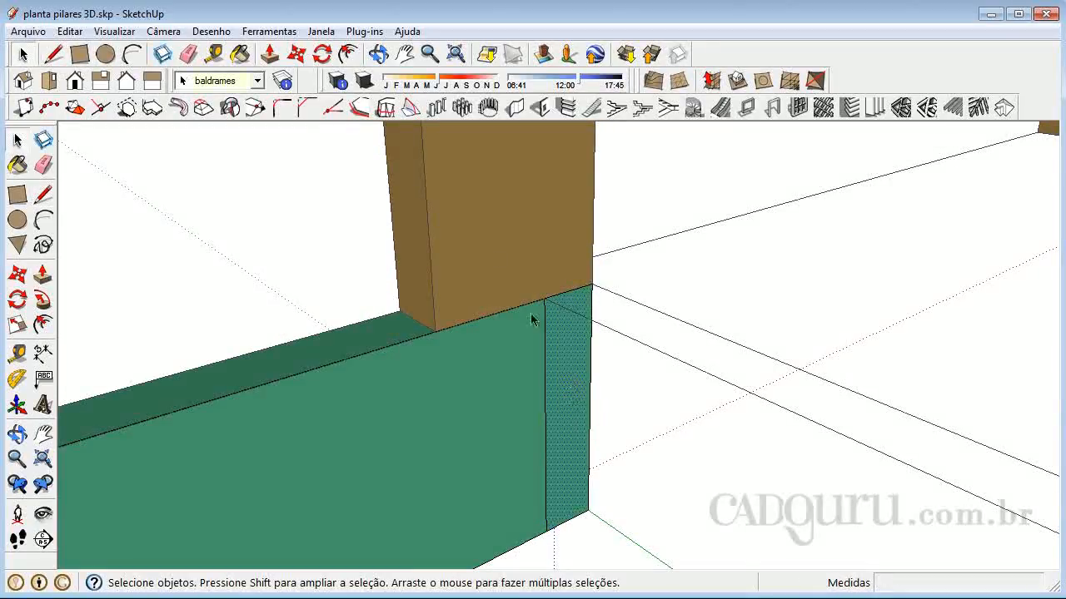
scroll(215, 291, down, 1)
click(43, 274)
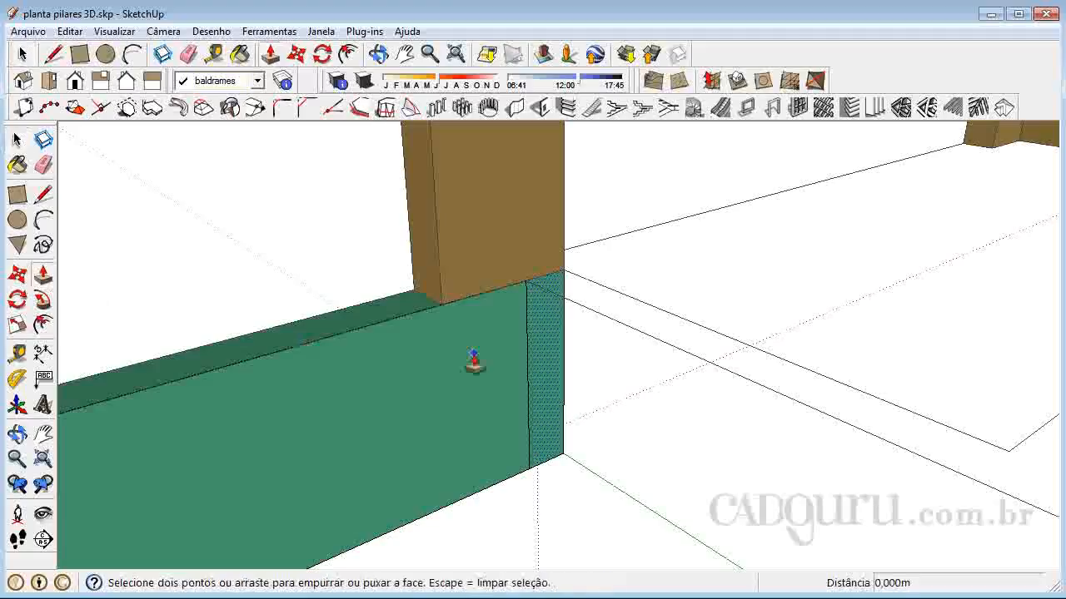
click(539, 363)
middle_drag(475, 354, 608, 428)
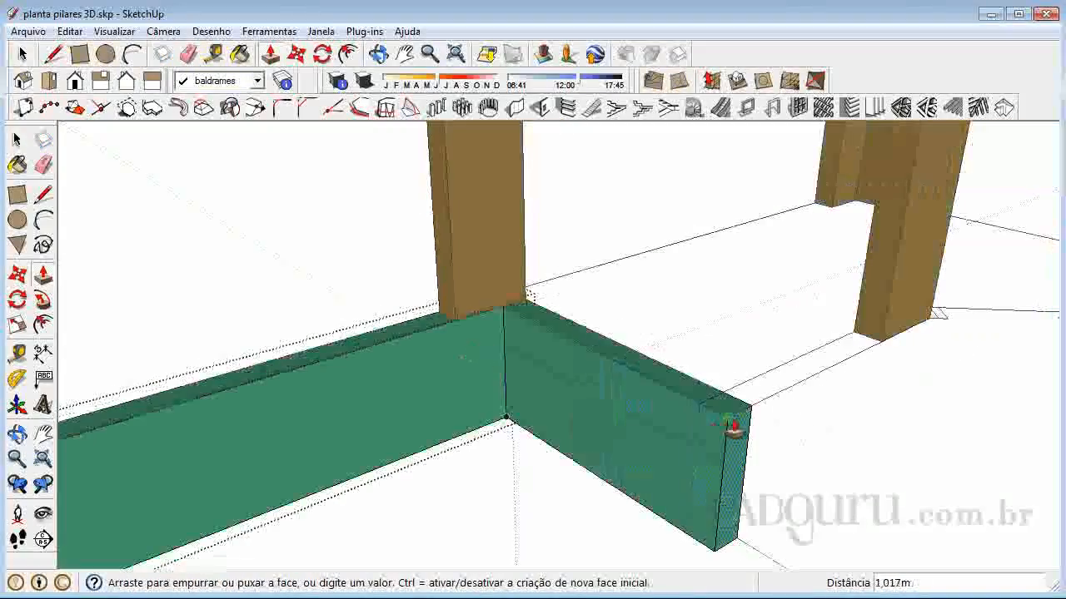
click(726, 426)
scroll(512, 343, down, 5)
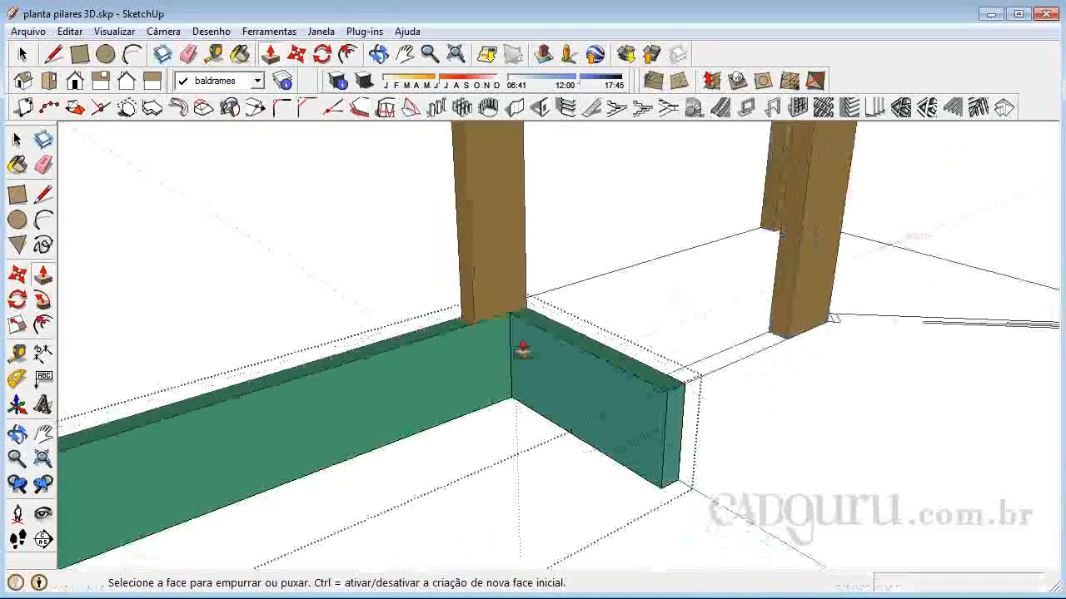
Draw a vertical line about 0.45 m long near the end of the short beam's side face, aligned with the next wall's inner line
click(16, 432)
drag(785, 361, 438, 348)
scroll(439, 348, up, 5)
right_click(431, 348)
click(462, 357)
scroll(472, 340, up, 2)
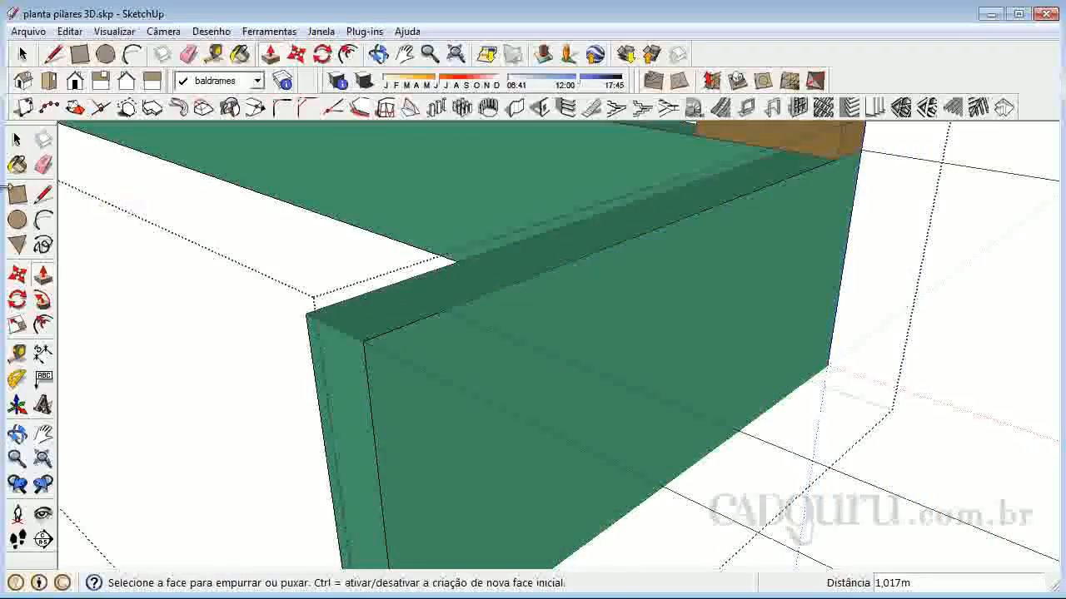
click(43, 195)
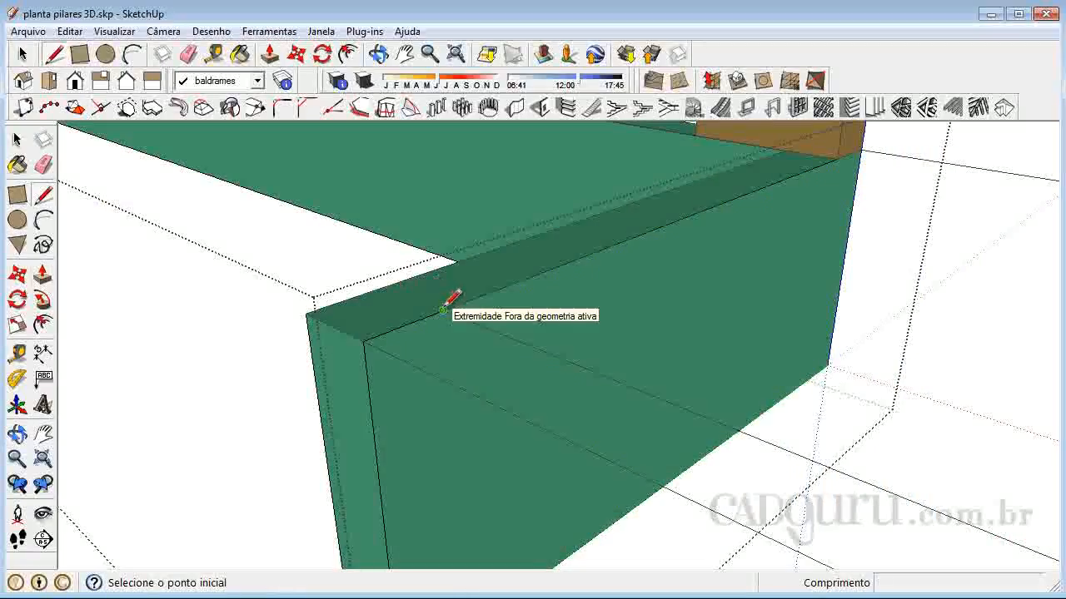
scroll(441, 300, up, 4)
click(462, 327)
scroll(457, 272, down, 5)
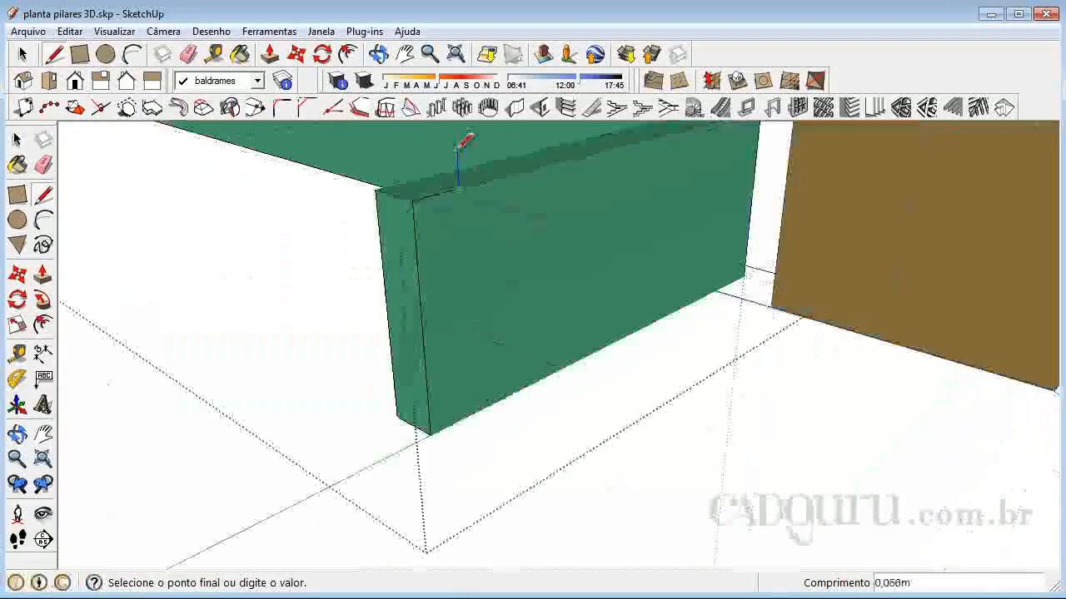
Push/pull the narrow face at the short beam's end 0.998 m to the plan endpoint just past the next pillar
click(20, 197)
click(43, 274)
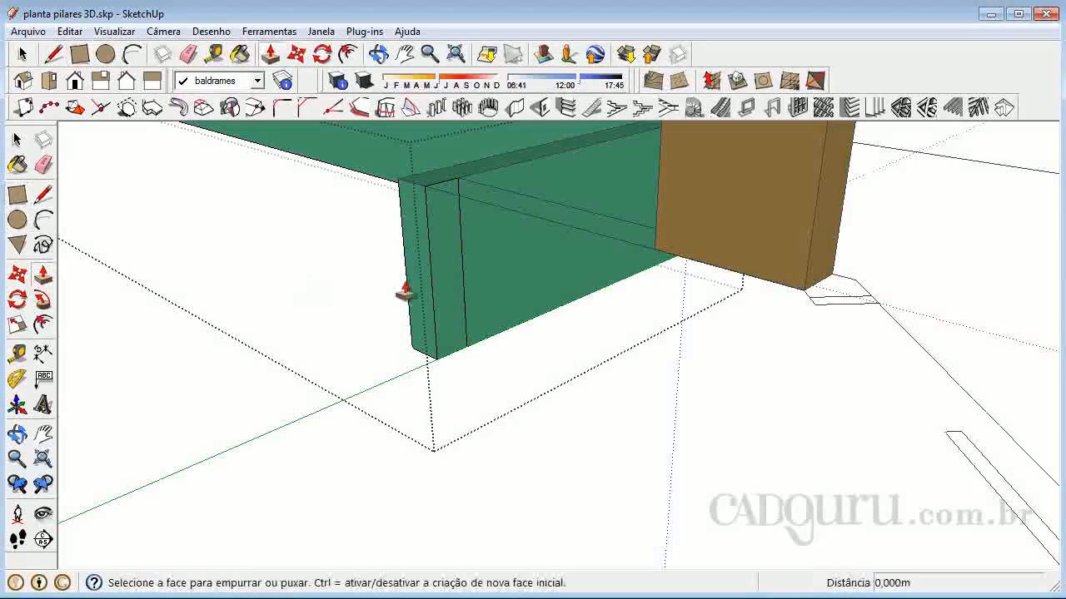
drag(440, 269, 852, 288)
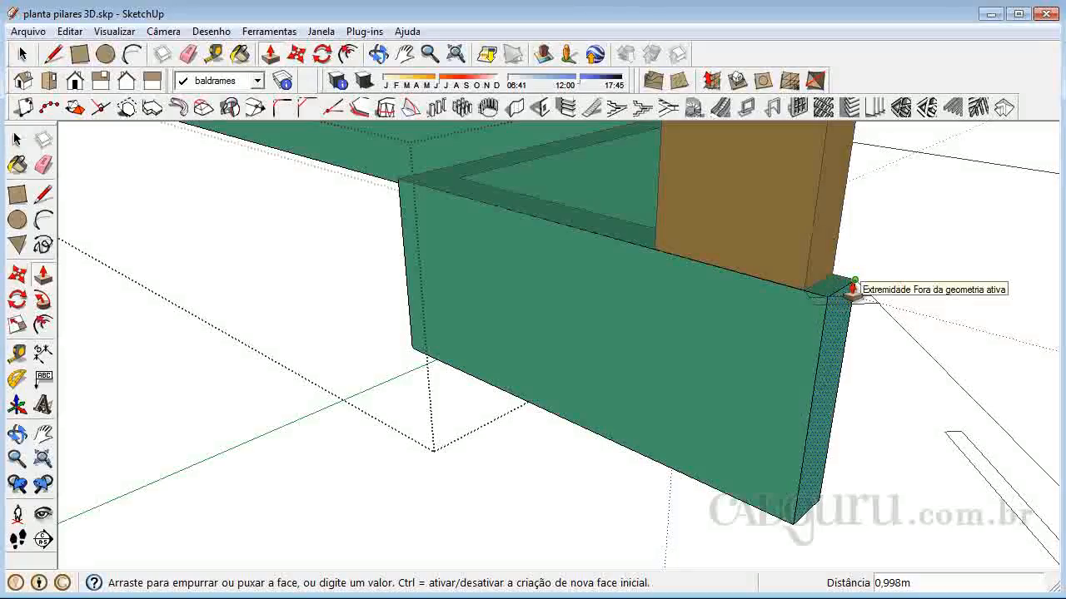
click(853, 285)
scroll(642, 352, down, 1)
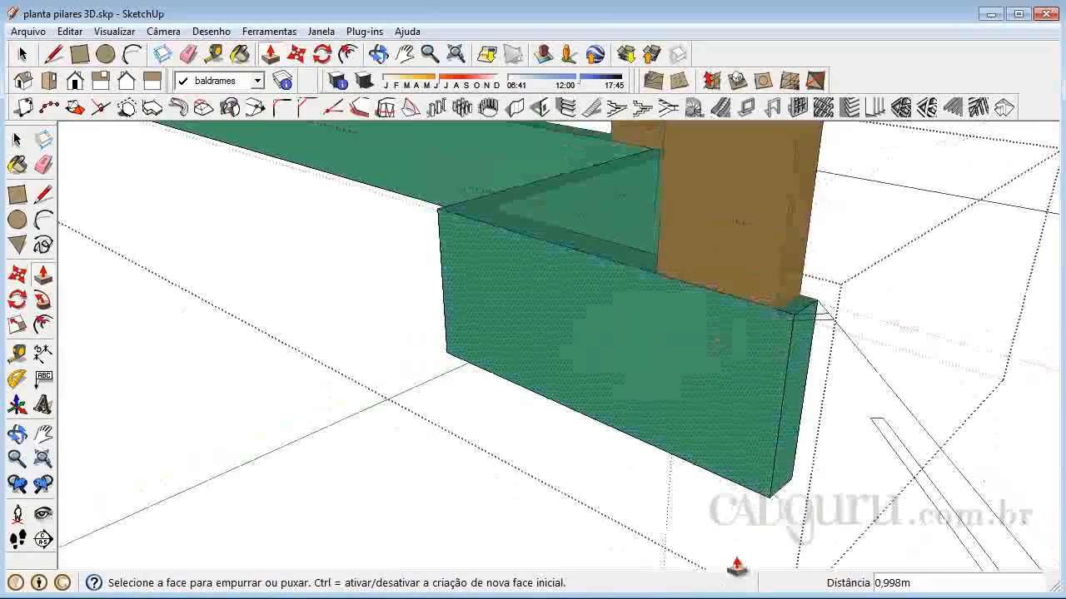
Draw a diagonal line about 0.108 m long across the short beam's top face, from its end corner to the plan endpoint at the pillar's corner
middle_drag(676, 400, 527, 295)
scroll(521, 279, up, 2)
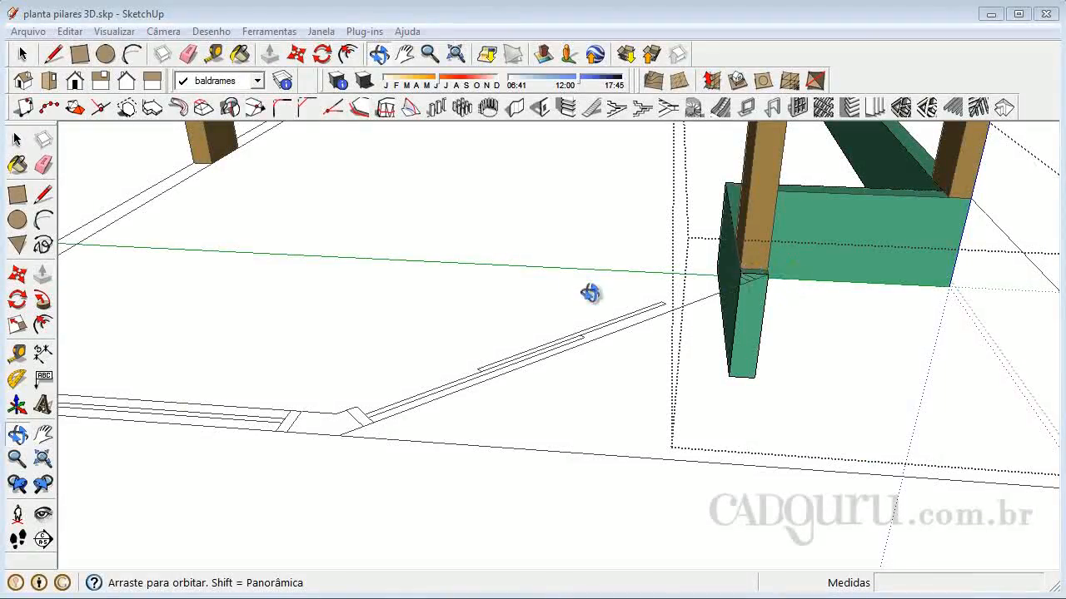
drag(798, 299, 666, 328)
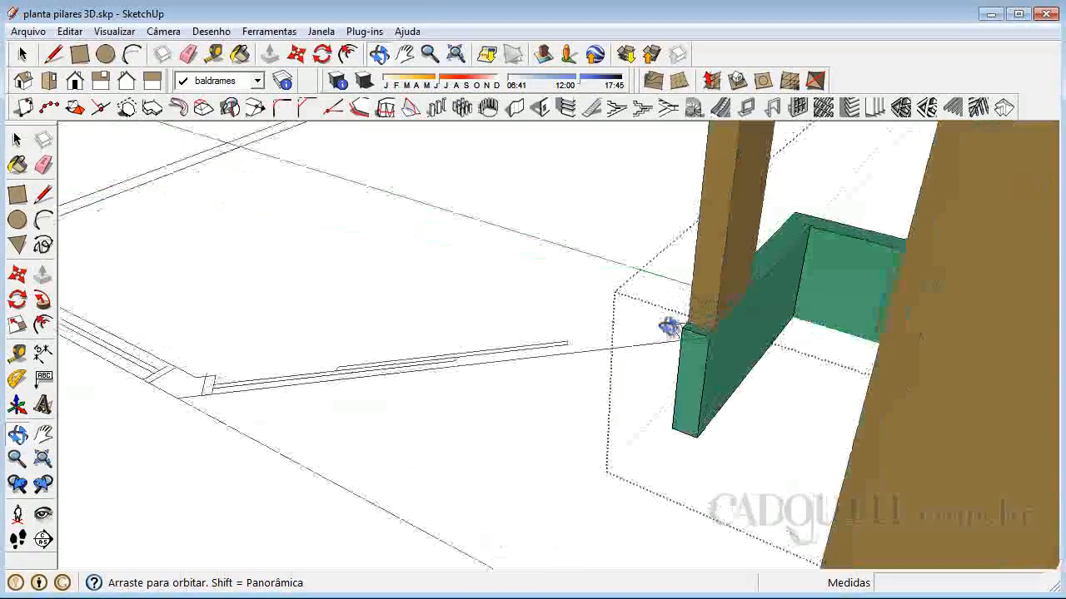
scroll(700, 321, up, 5)
scroll(691, 369, up, 2)
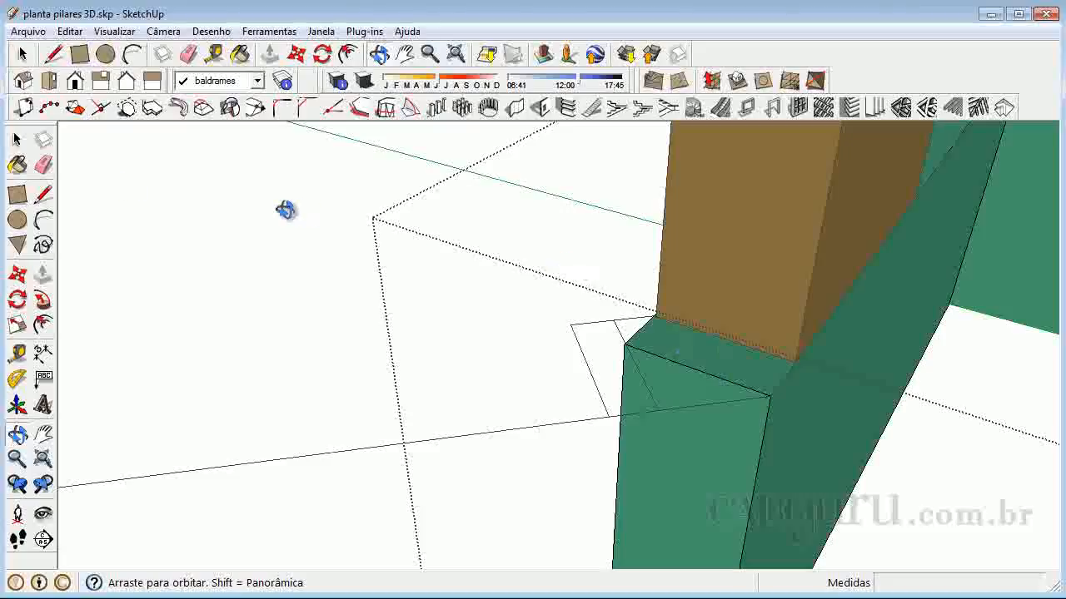
click(18, 140)
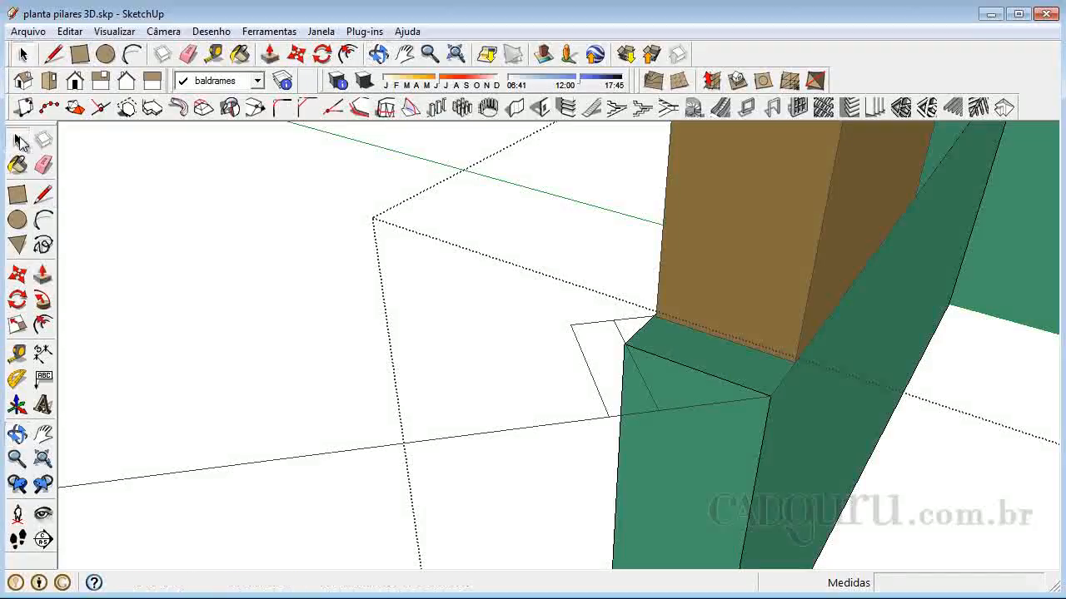
click(43, 194)
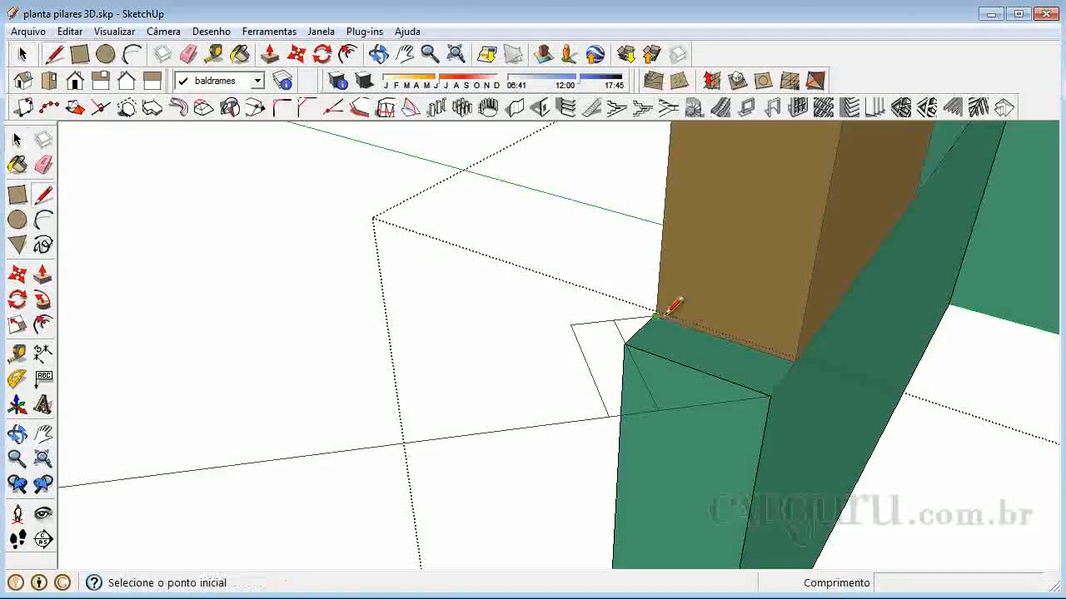
click(771, 394)
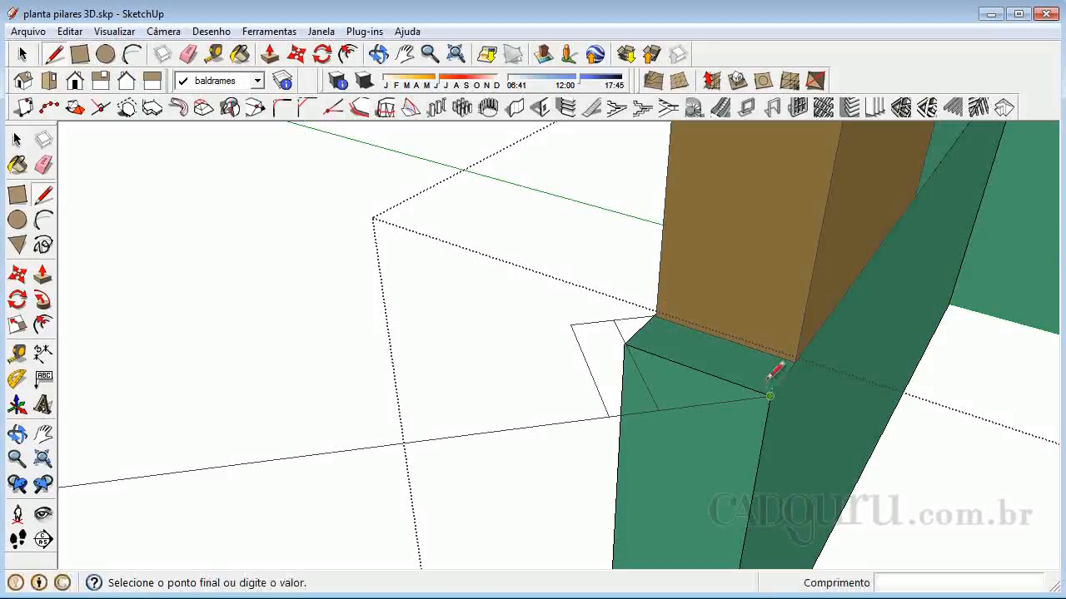
scroll(658, 291, up, 6)
scroll(645, 313, down, 6)
scroll(646, 333, up, 8)
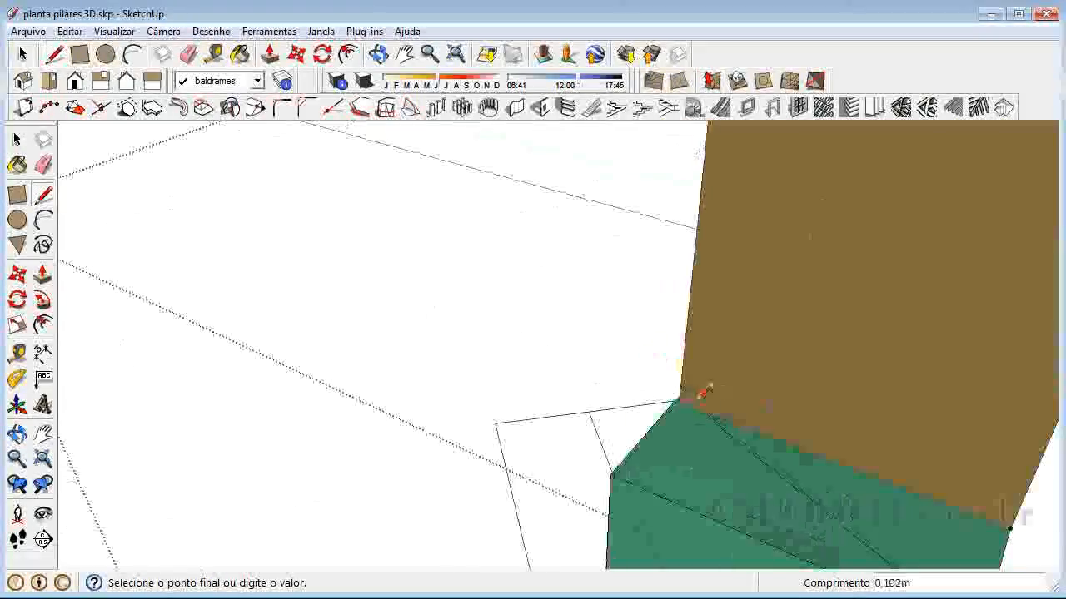
scroll(714, 389, up, 2)
scroll(674, 377, up, 4)
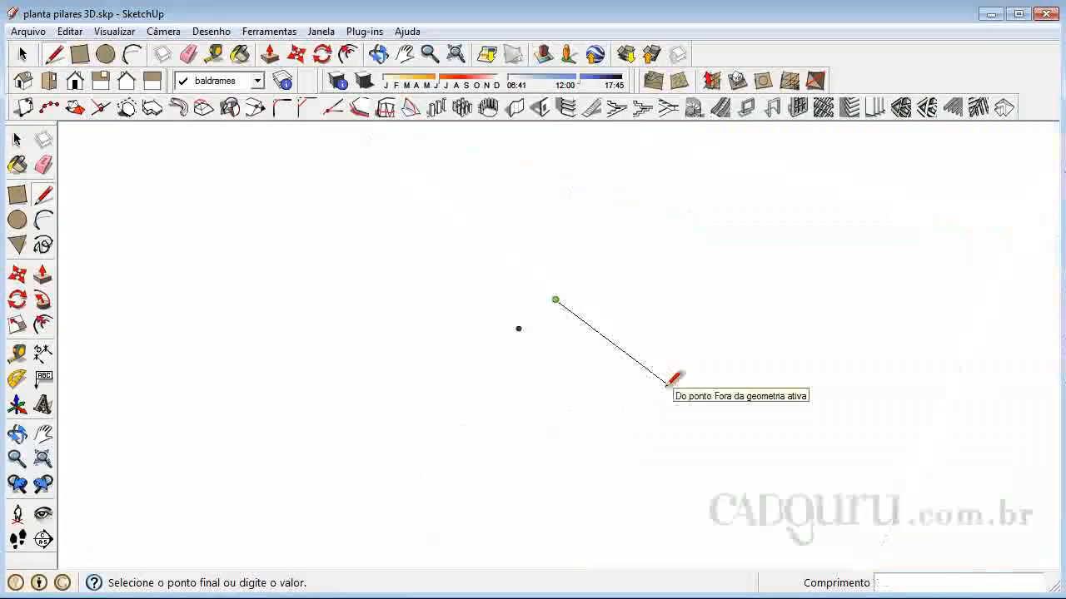
scroll(674, 379, down, 6)
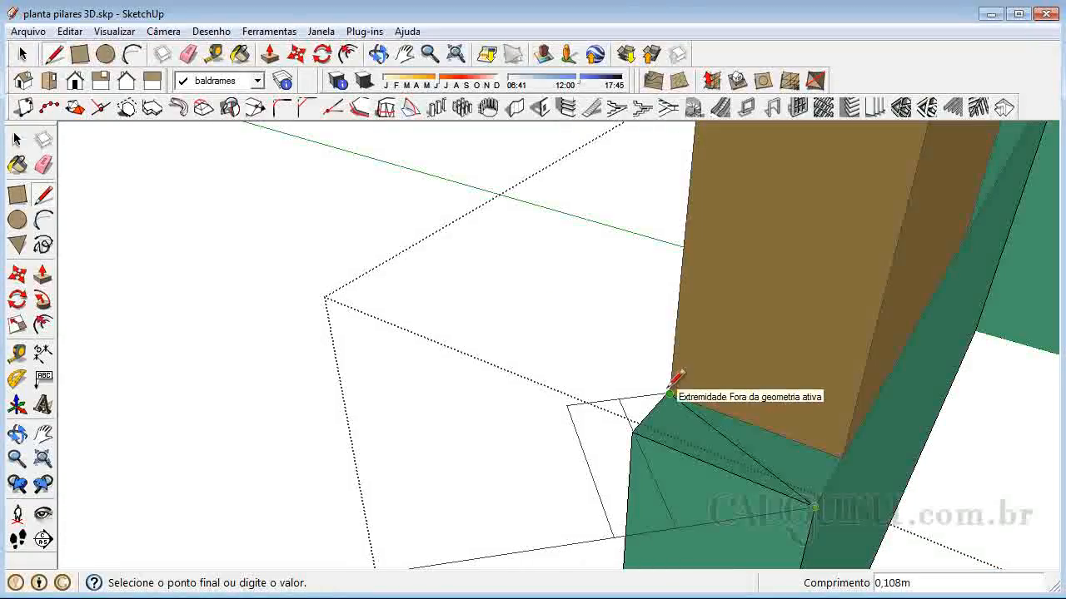
click(670, 391)
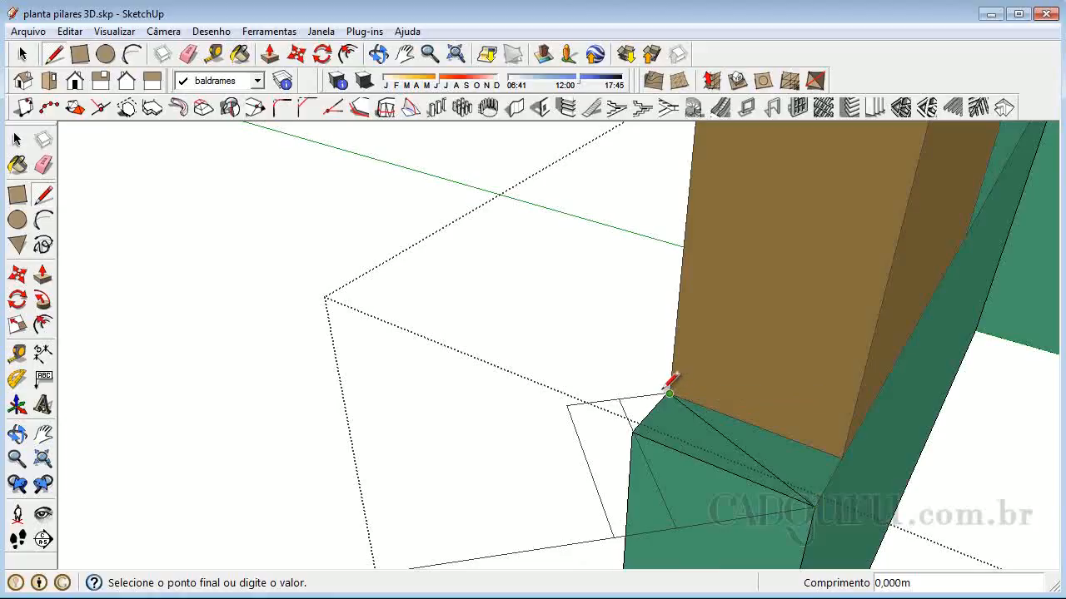
Extend the diagonal line about 0.002 m past the pillar's corner to the opposite edge of the beam's top face
scroll(661, 381, up, 5)
scroll(673, 380, down, 3)
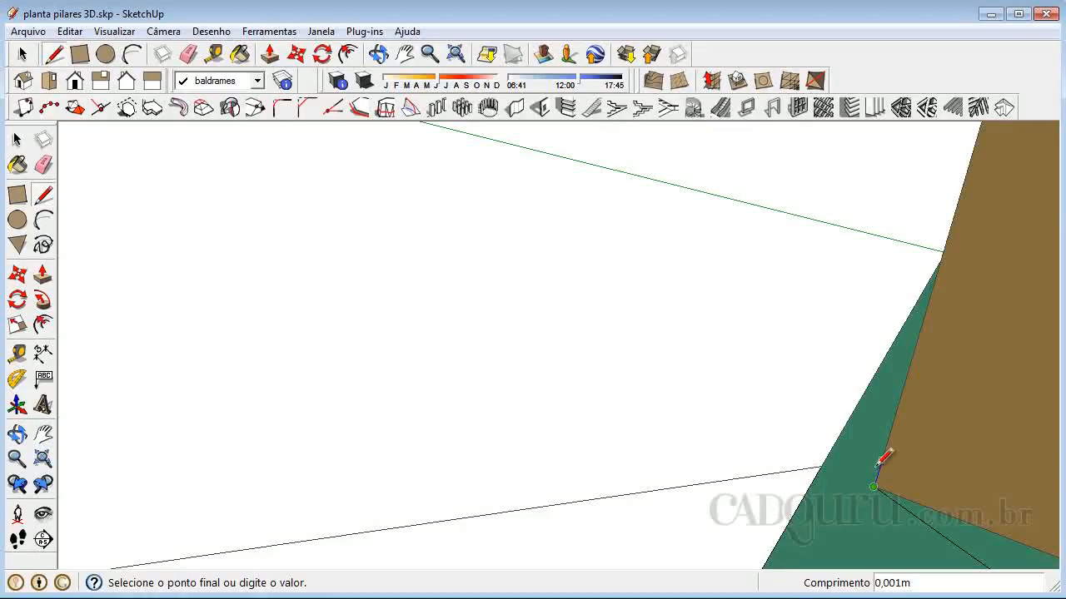
click(835, 443)
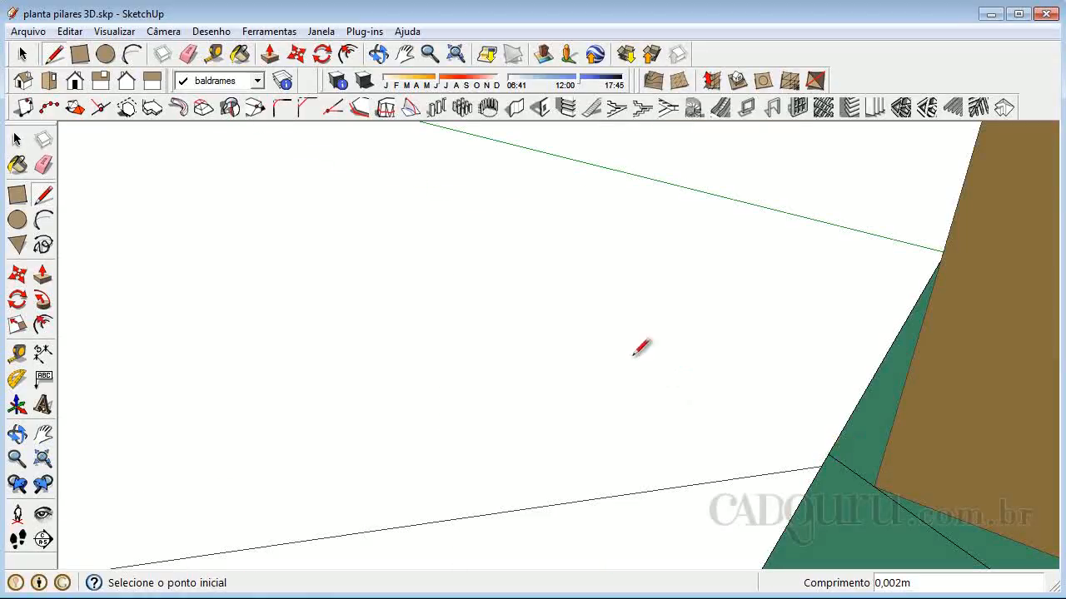
scroll(670, 385, down, 3)
Push the triangular face at the beam's end 0.450 m down to its bottom corner, cutting the end along the diagonal
click(16, 140)
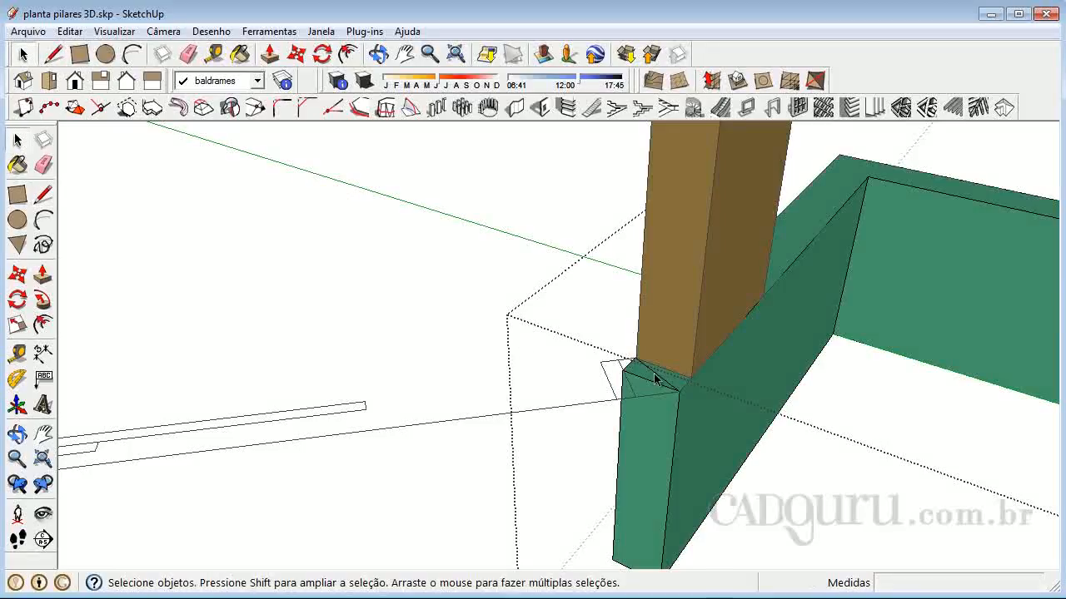
click(42, 274)
drag(641, 379, 620, 565)
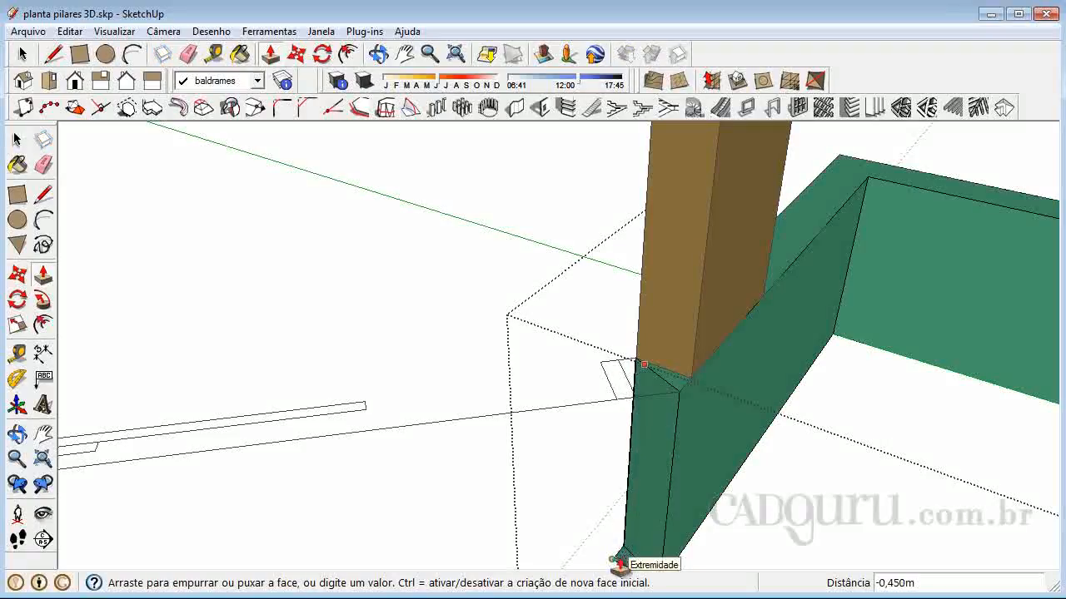
scroll(625, 511, down, 2)
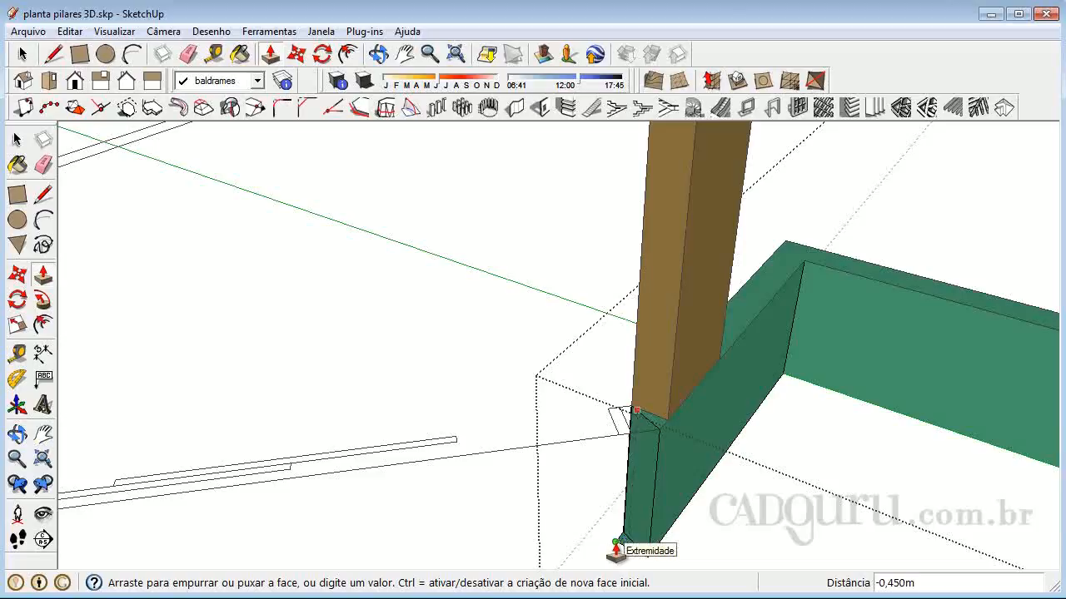
click(616, 549)
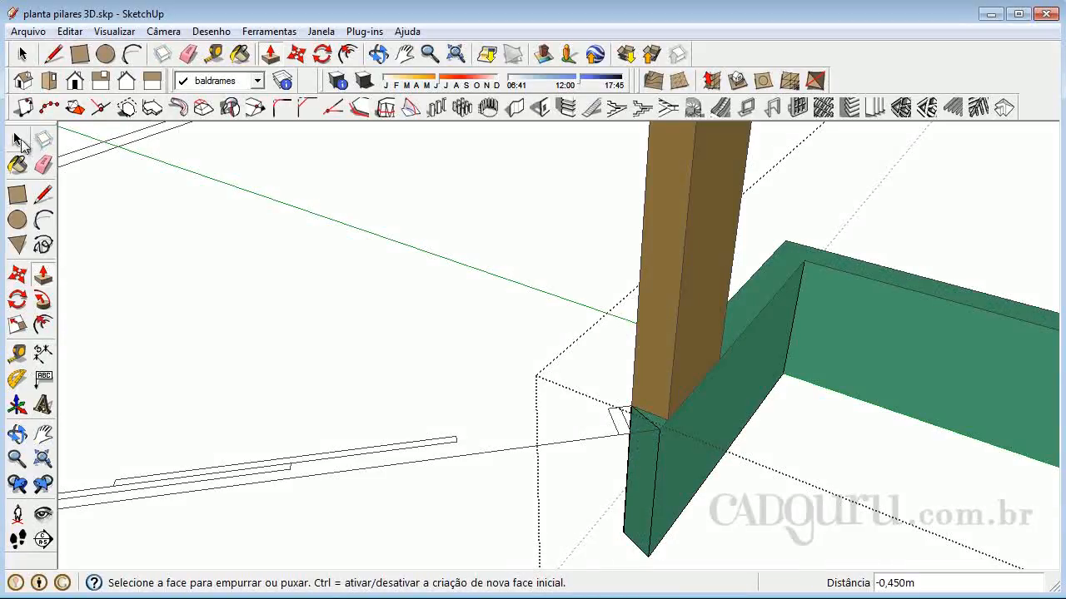
Try to push/pull the beam's angled end face 0.896 m toward the next wall after reopening the beam group
click(21, 140)
click(373, 360)
scroll(767, 273, down, 2)
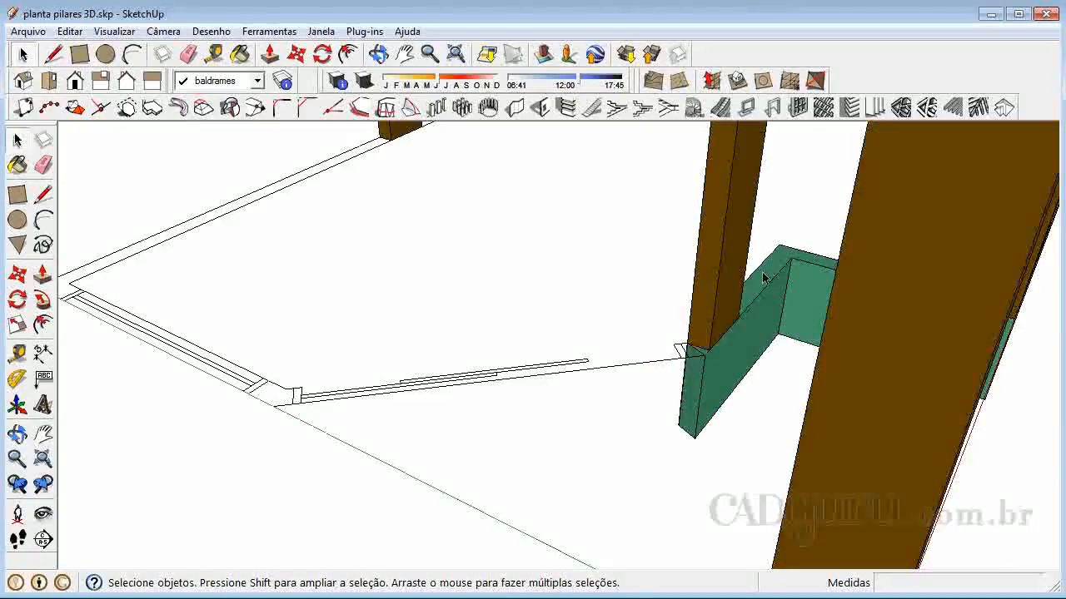
scroll(555, 283, up, 2)
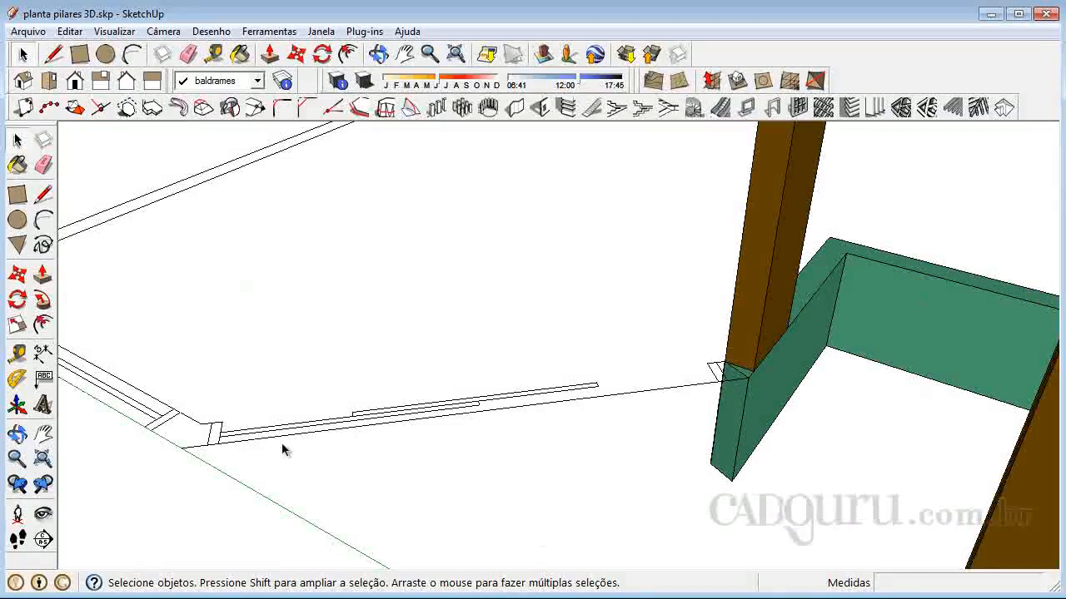
scroll(727, 427, up, 2)
scroll(759, 431, down, 1)
double_click(734, 408)
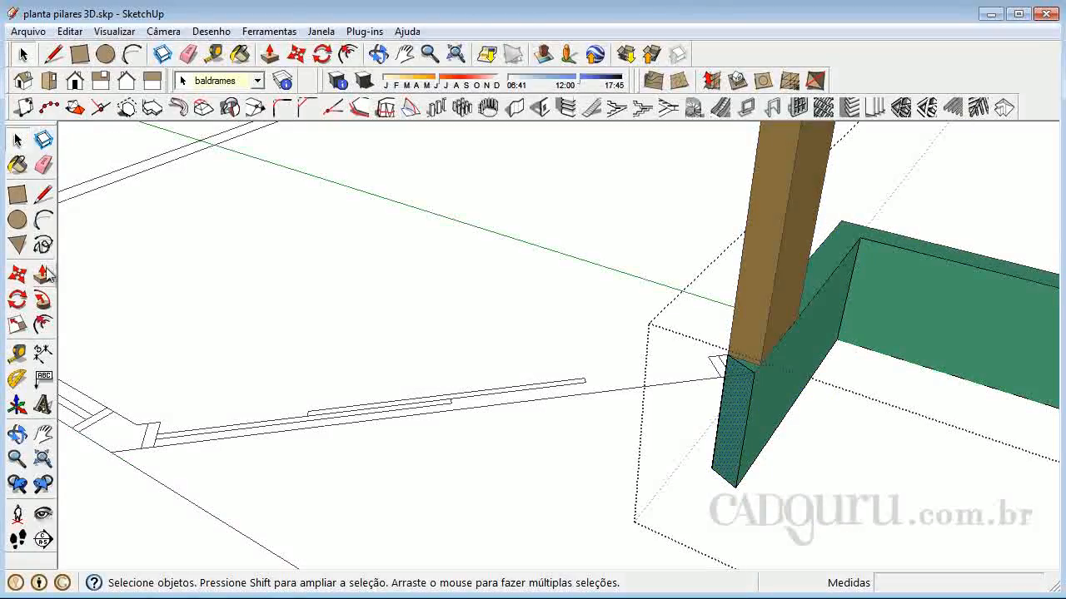
click(45, 272)
click(735, 407)
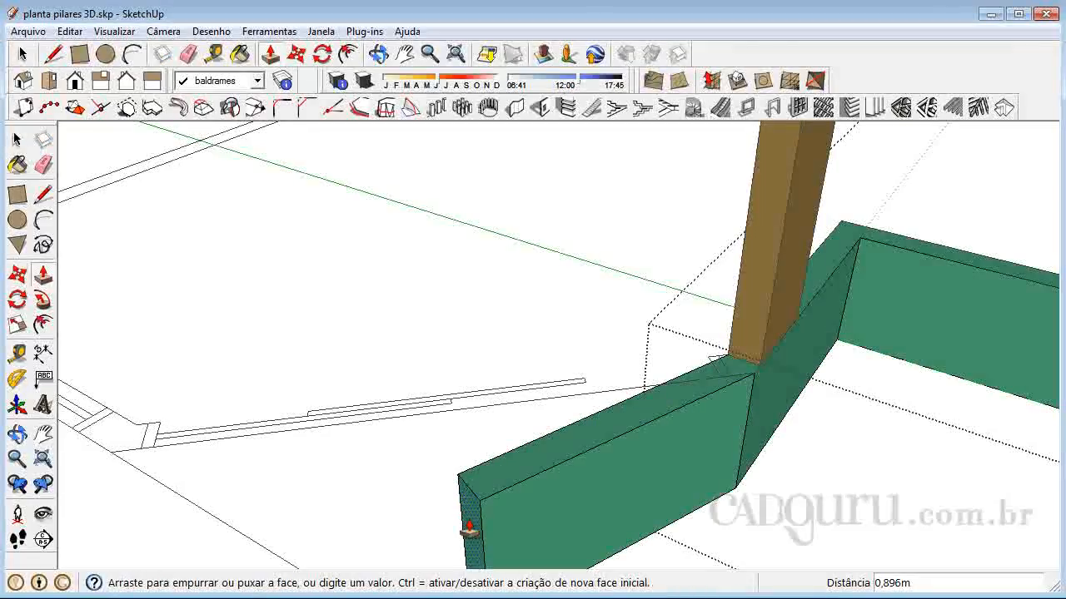
click(471, 529)
Undo the last push/pull of the beam's angled end face
scroll(687, 388, down, 4)
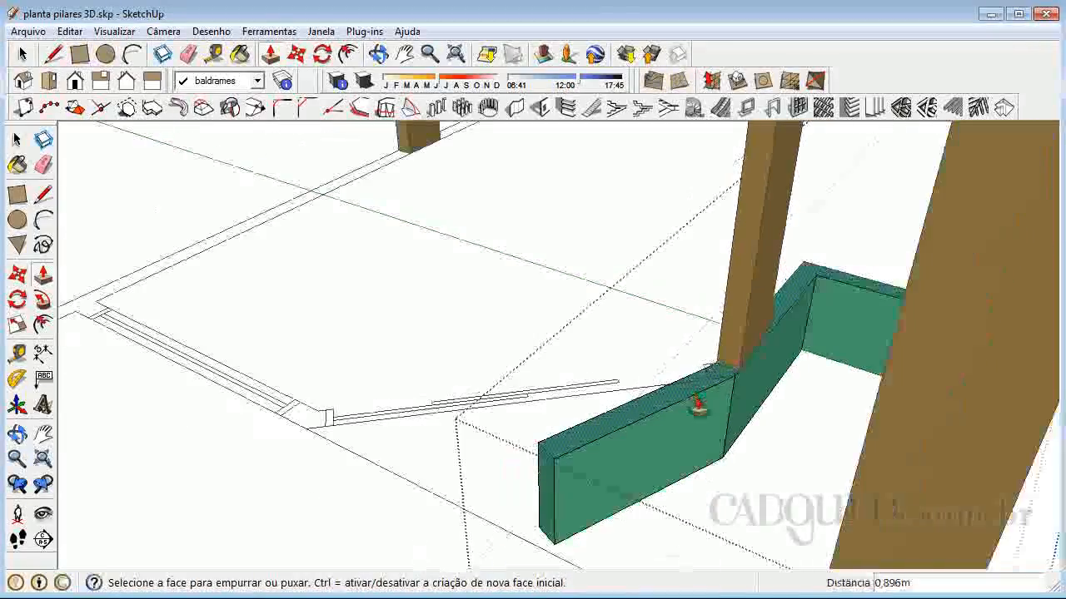
click(83, 39)
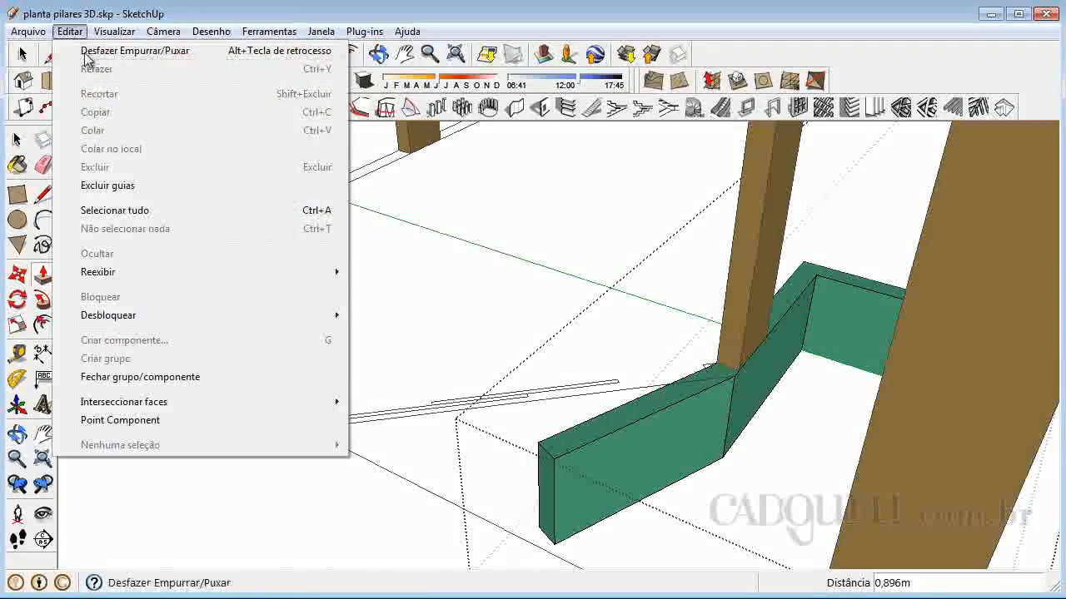
click(86, 52)
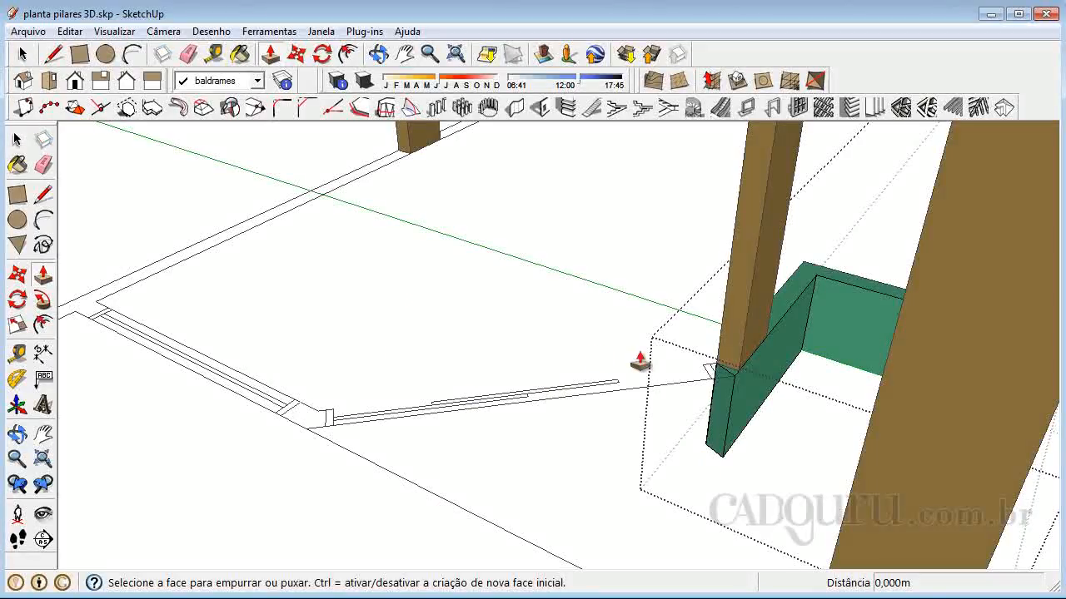
Draw lines from the oblique wall's far inner corner to its outer corner and along the wall to the beam end's outer top corner
click(44, 193)
scroll(321, 395, up, 3)
scroll(320, 395, up, 2)
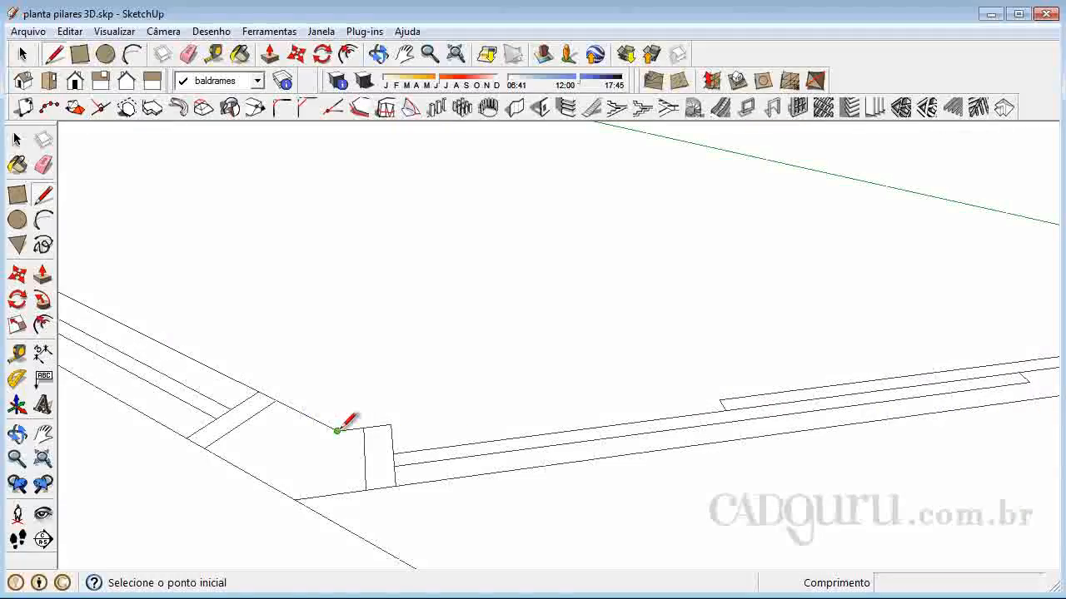
click(337, 431)
scroll(302, 489, down, 3)
scroll(713, 404, up, 5)
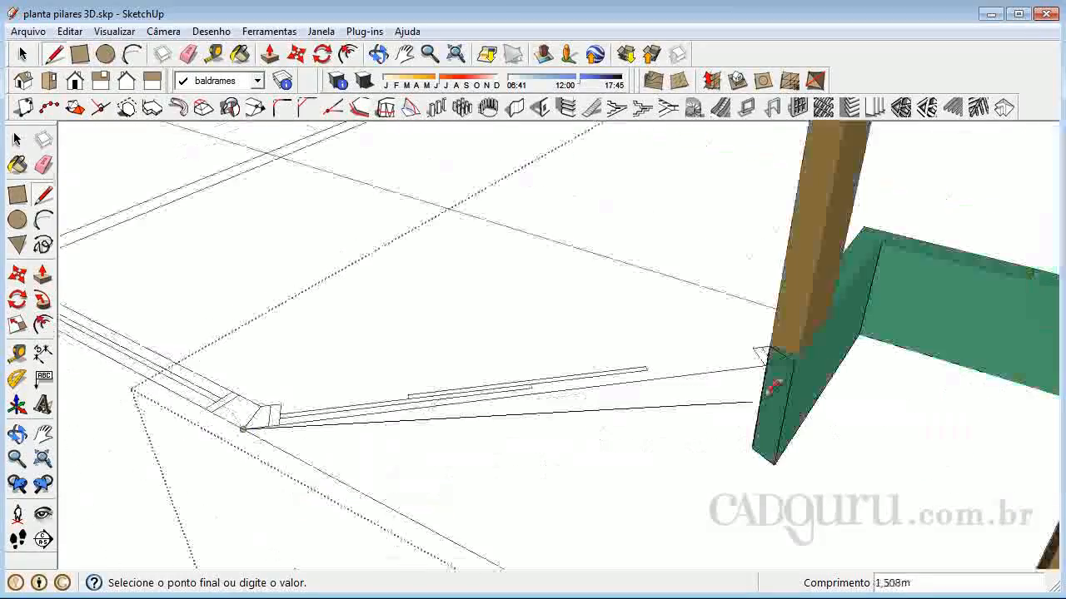
click(786, 356)
Continue the outline about 0.110 m across the beam's end to the pillar corner and close it with a 1.629 m line to the far inner corner
scroll(741, 322, up, 5)
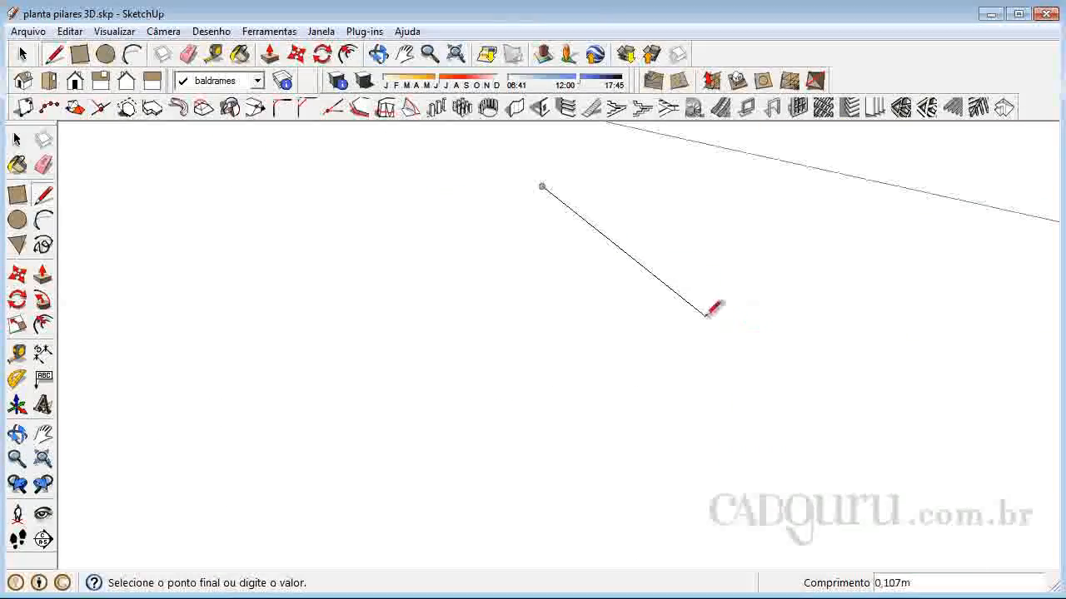
scroll(724, 326, down, 3)
scroll(727, 363, up, 2)
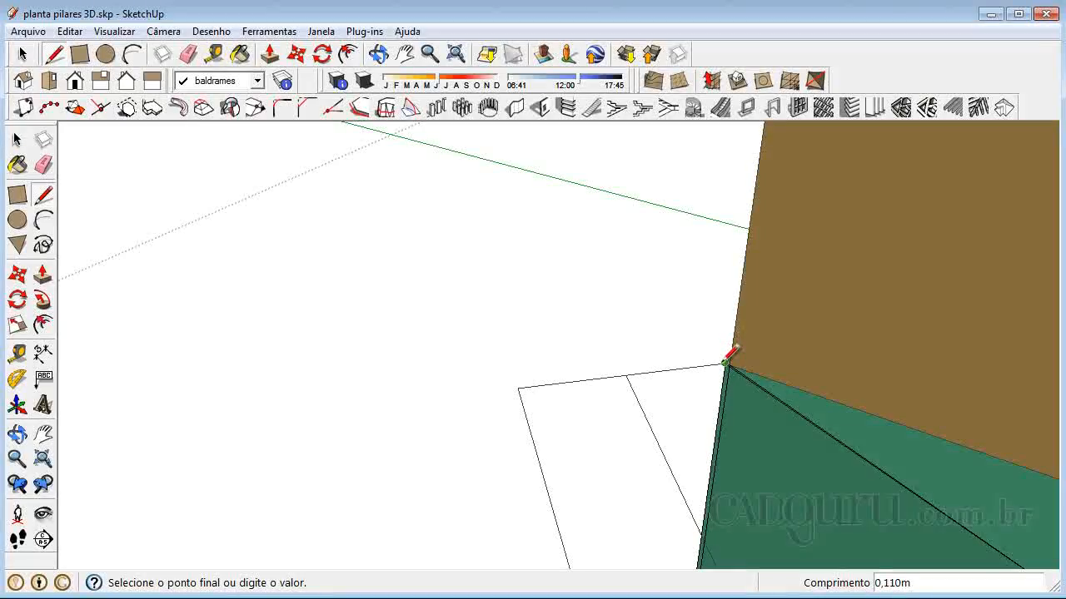
scroll(773, 290, down, 4)
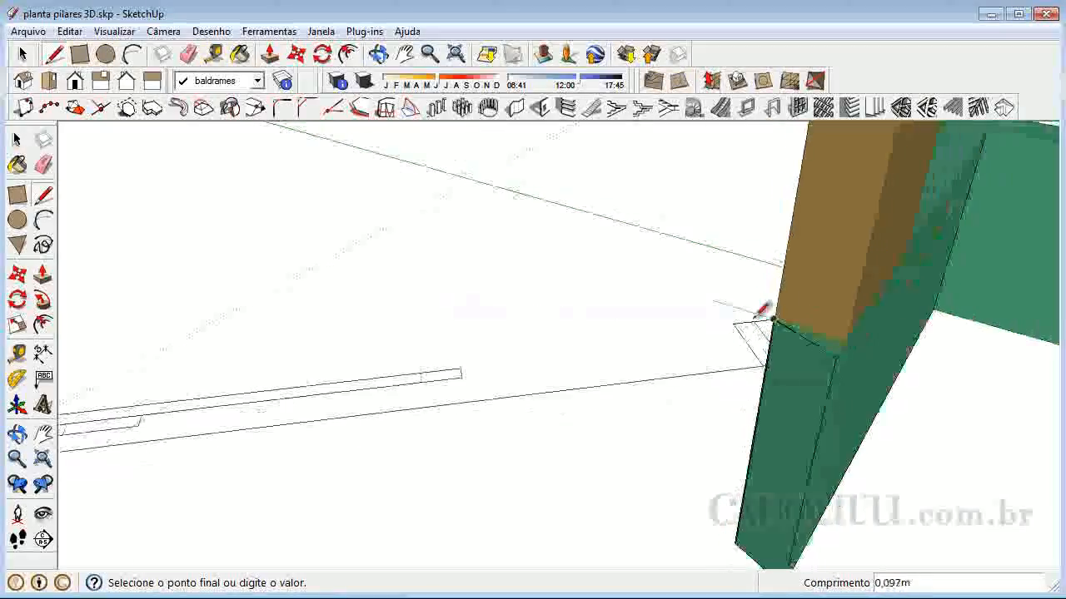
scroll(518, 310, down, 2)
scroll(347, 291, up, 2)
scroll(281, 361, down, 3)
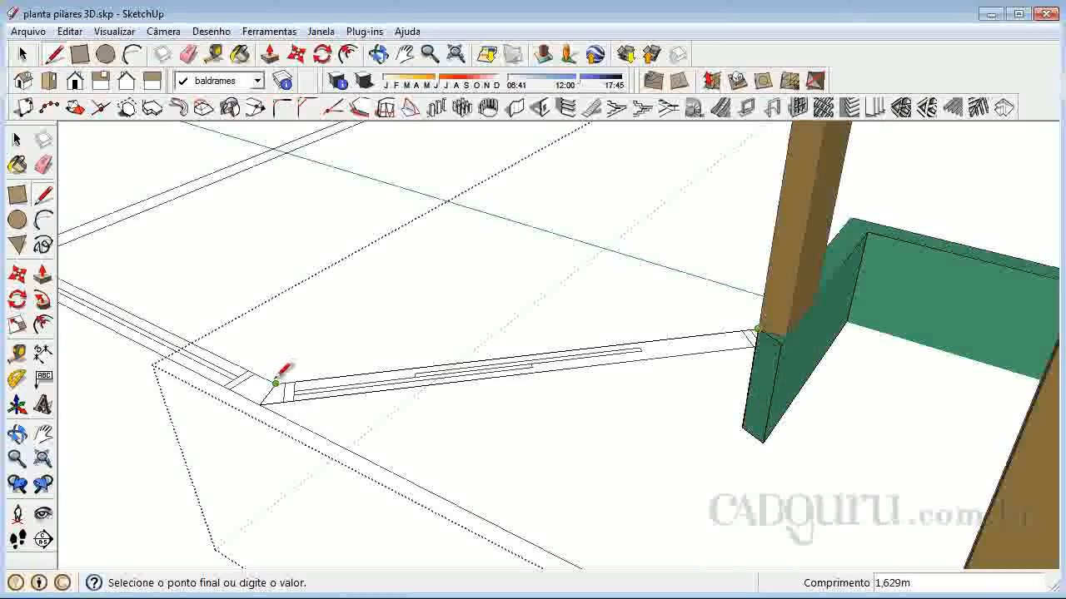
click(276, 382)
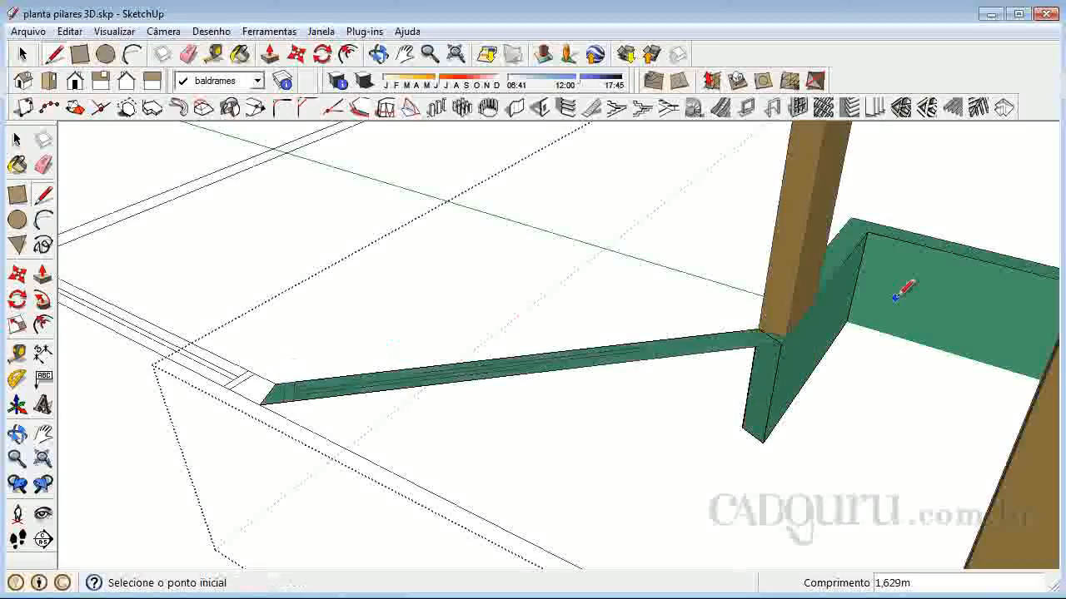
Push/pull the oblique wall's new face 0.450 m down from below, level with the existing beam's bottom
click(18, 433)
drag(500, 485, 509, 202)
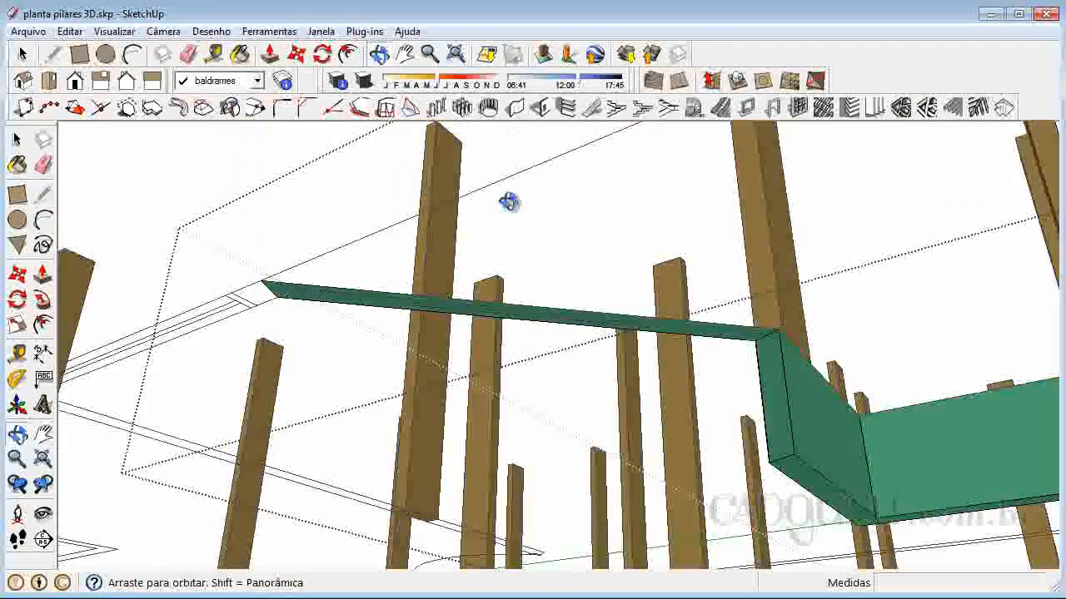
click(43, 278)
scroll(799, 338, up, 2)
drag(677, 366, 683, 416)
scroll(683, 415, down, 4)
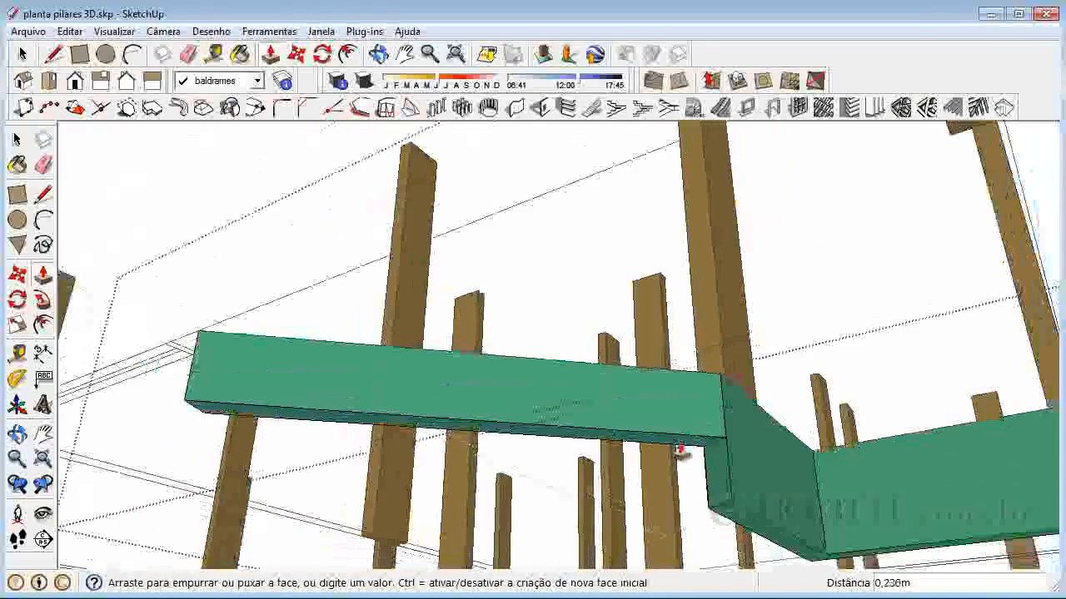
click(732, 506)
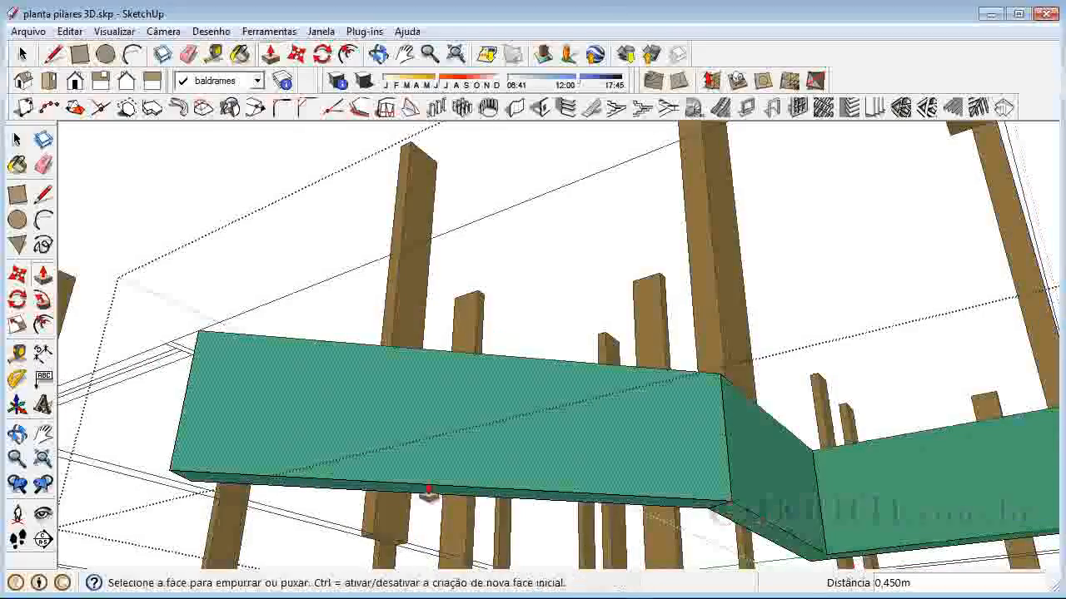
Close the beam group's editing after checking the new oblique beam from above
click(17, 433)
drag(657, 231, 692, 366)
drag(473, 200, 566, 285)
drag(690, 252, 678, 429)
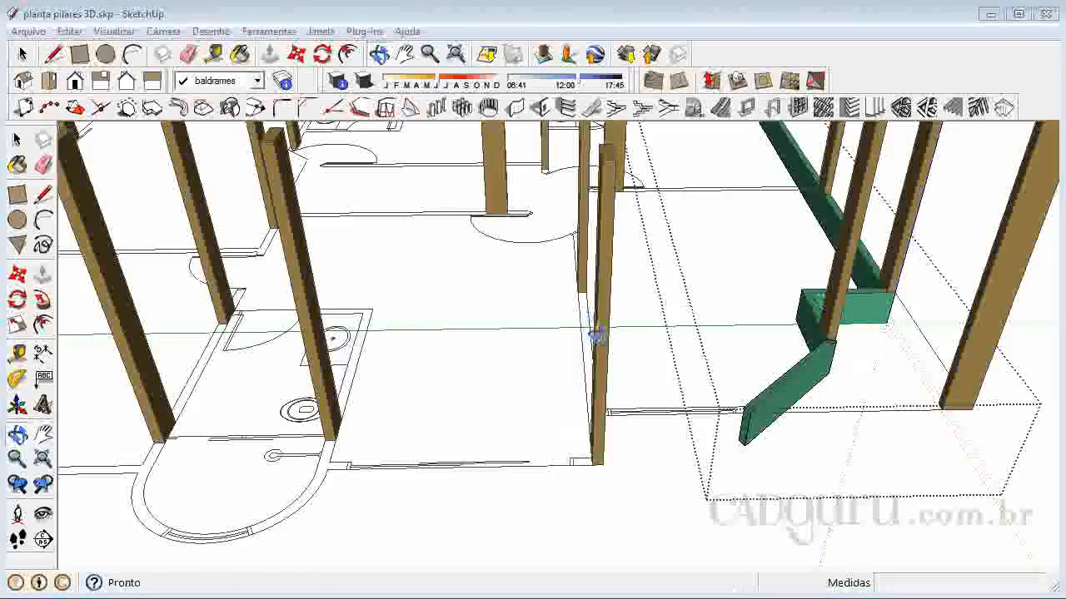
right_click(629, 434)
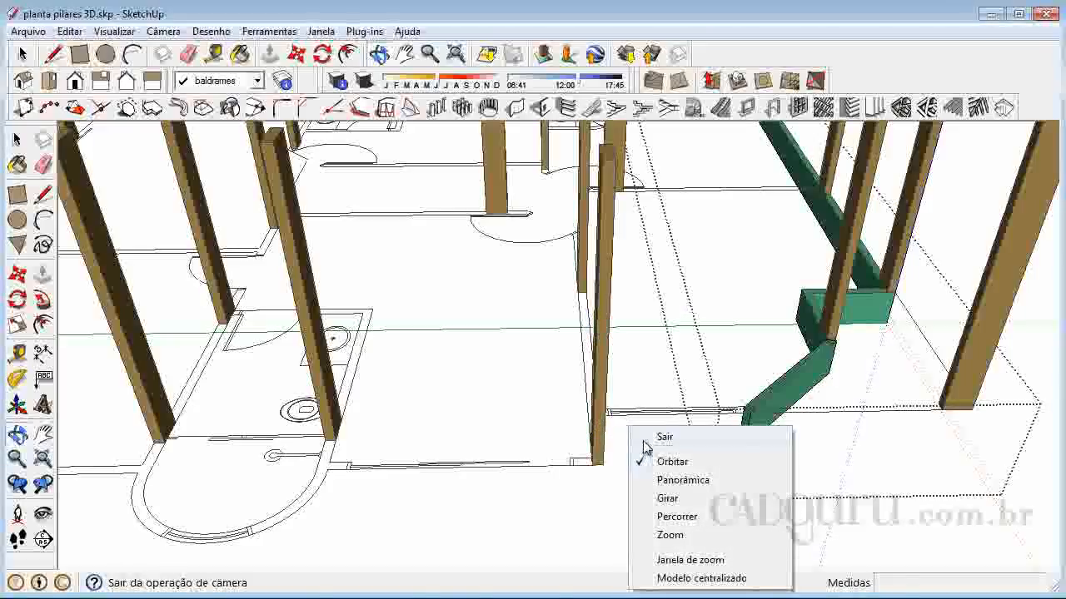
click(646, 438)
click(17, 140)
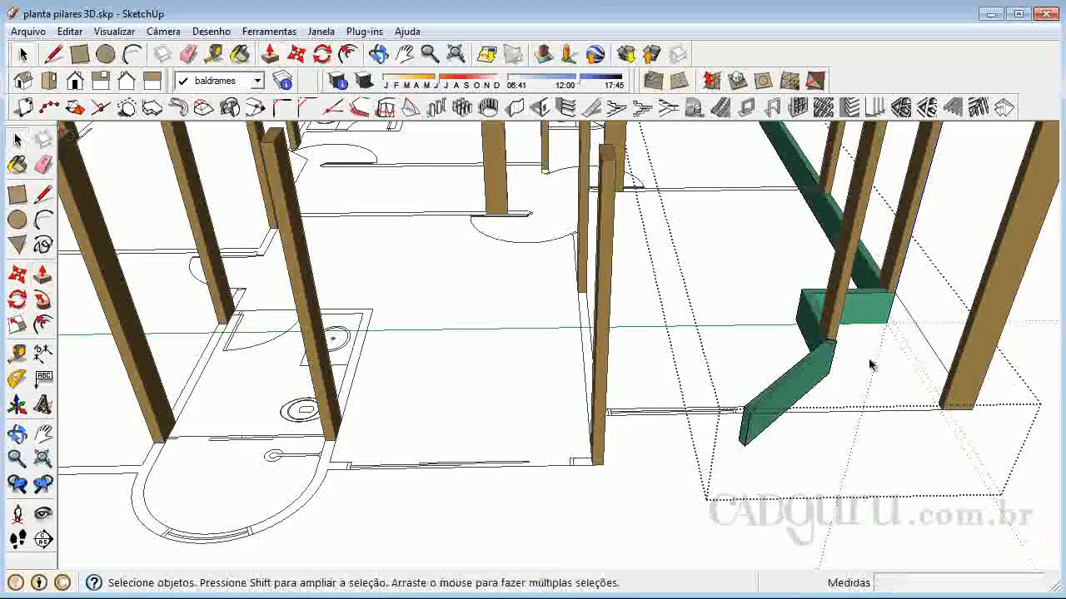
click(681, 494)
Open the beam group and copy the rectangular end face of the long straight beam
scroll(753, 412, up, 3)
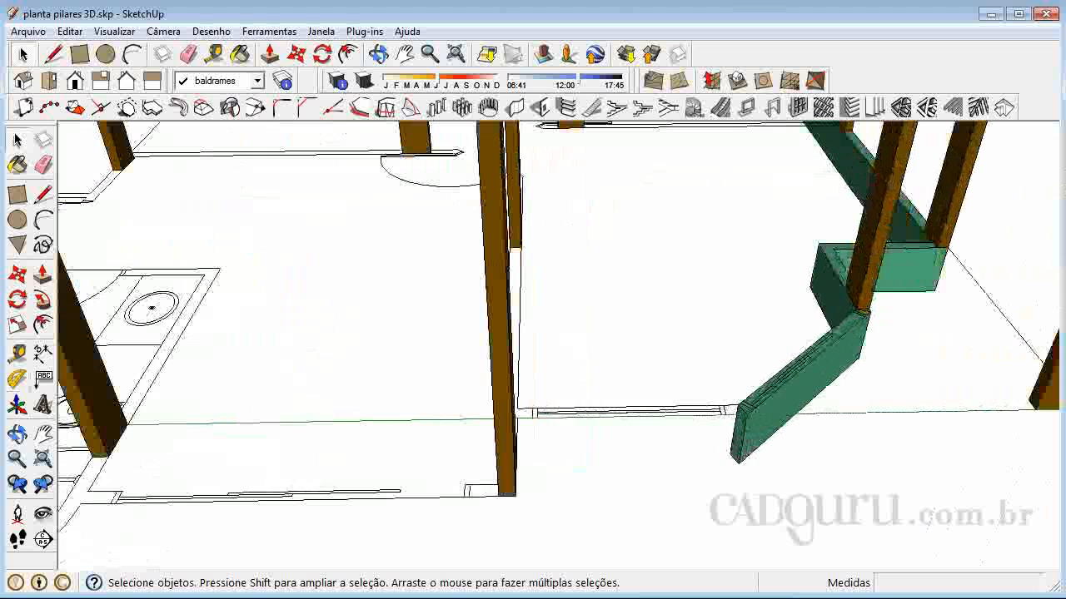
key(o)
drag(654, 452, 212, 426)
drag(361, 294, 599, 402)
scroll(623, 250, down, 3)
scroll(916, 557, up, 3)
scroll(800, 513, up, 5)
scroll(774, 487, down, 3)
right_click(671, 392)
click(695, 402)
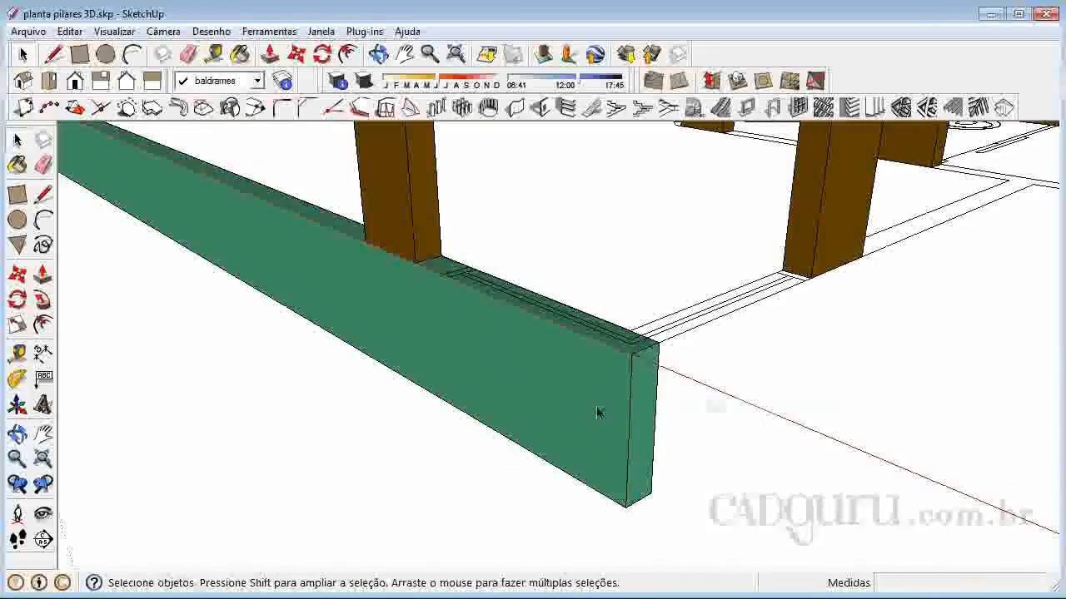
double_click(646, 420)
click(647, 421)
click(637, 426)
click(641, 427)
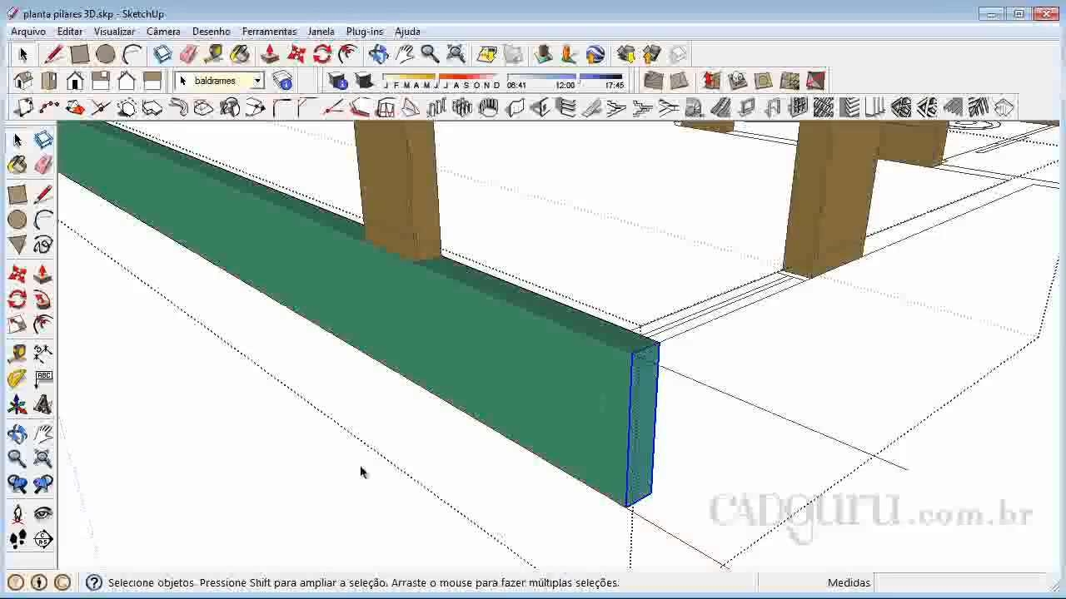
Leave the beam group and paste the copied end face near the pillar beyond the oblique beam
scroll(360, 473, down, 2)
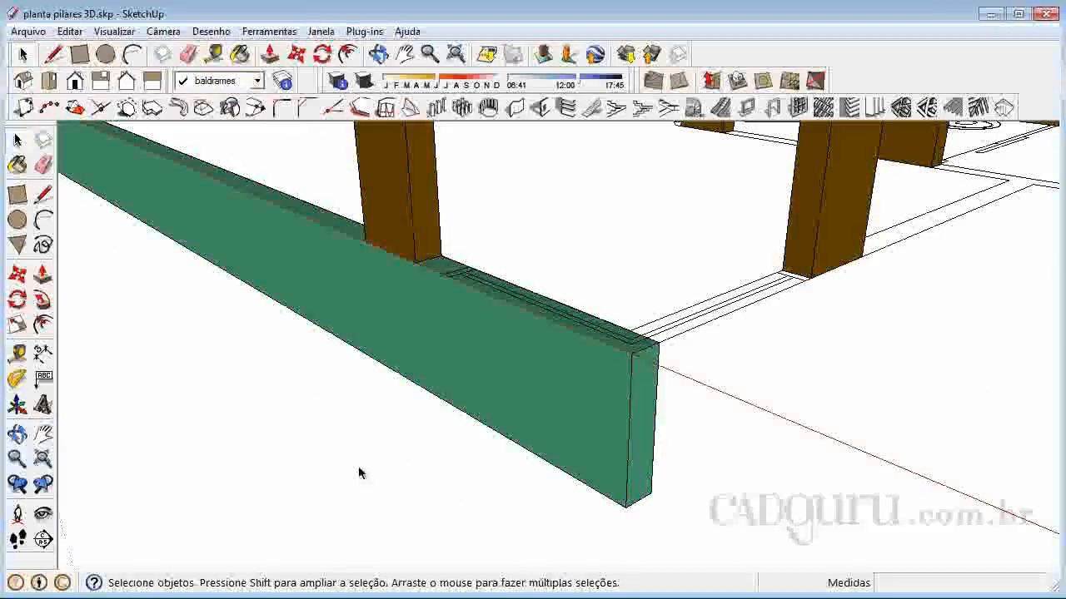
scroll(720, 545, down, 5)
scroll(554, 321, up, 5)
scroll(447, 235, up, 6)
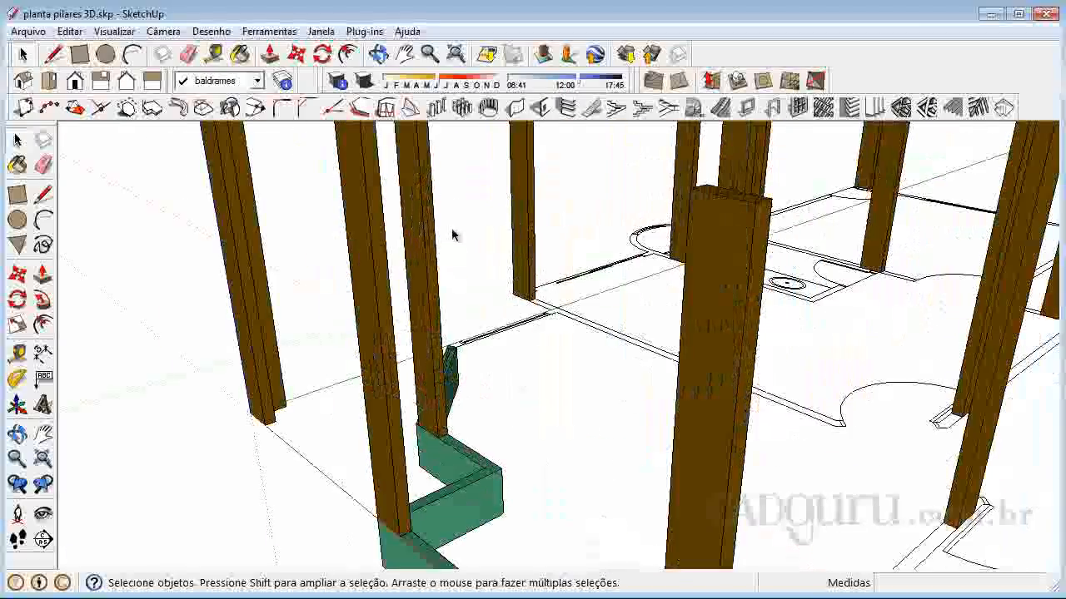
key(ctrl+v)
scroll(483, 383, up, 1)
click(454, 397)
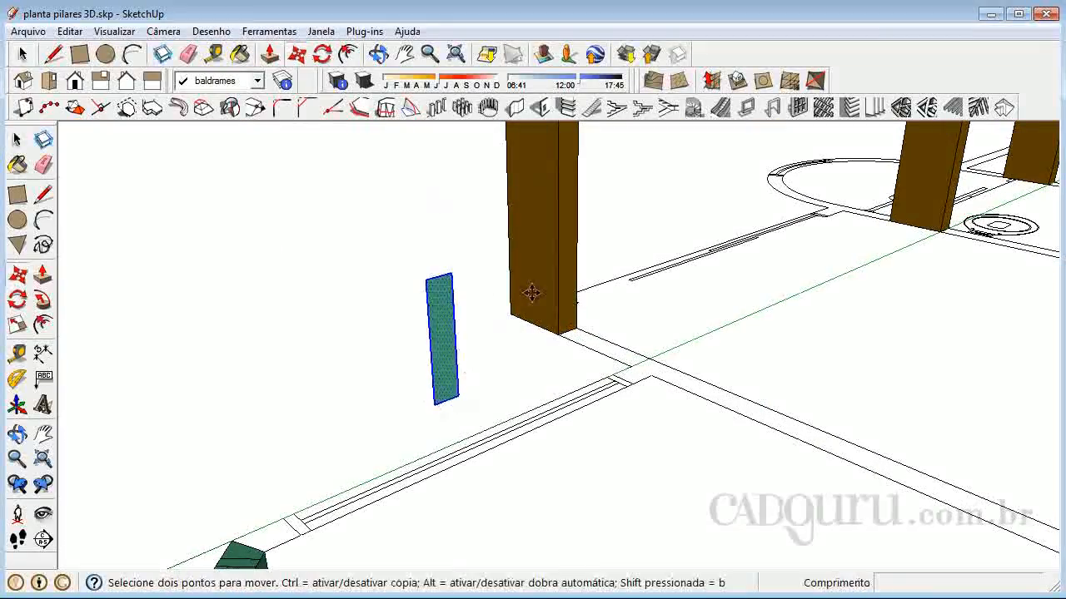
Move the pasted face by its upper corner to the pillar's base, then 0.300 m across to the pillar's outer bottom corner
click(425, 281)
scroll(500, 266, up, 5)
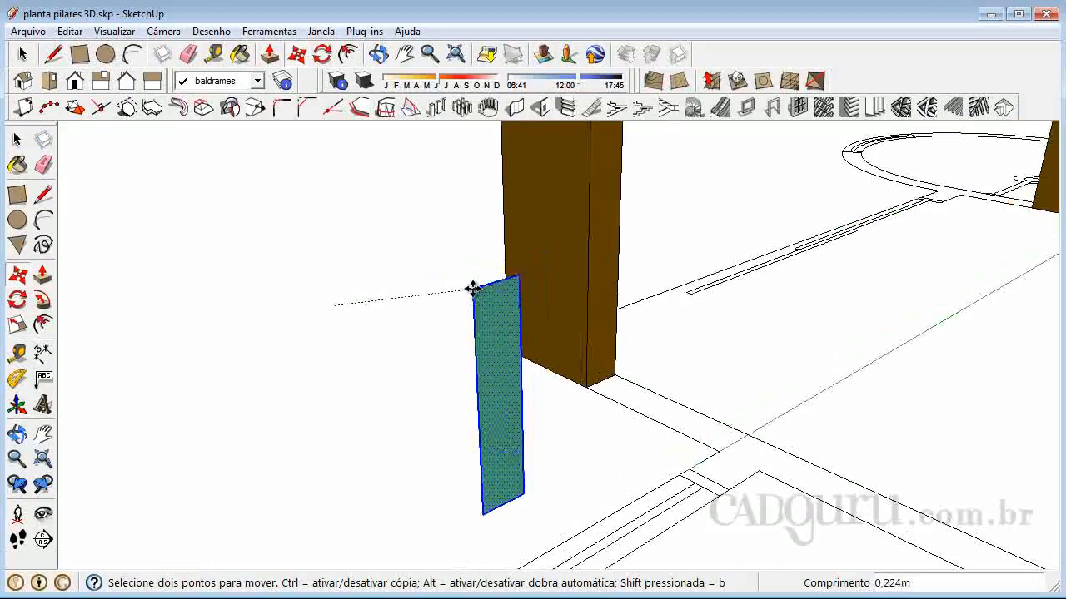
click(648, 425)
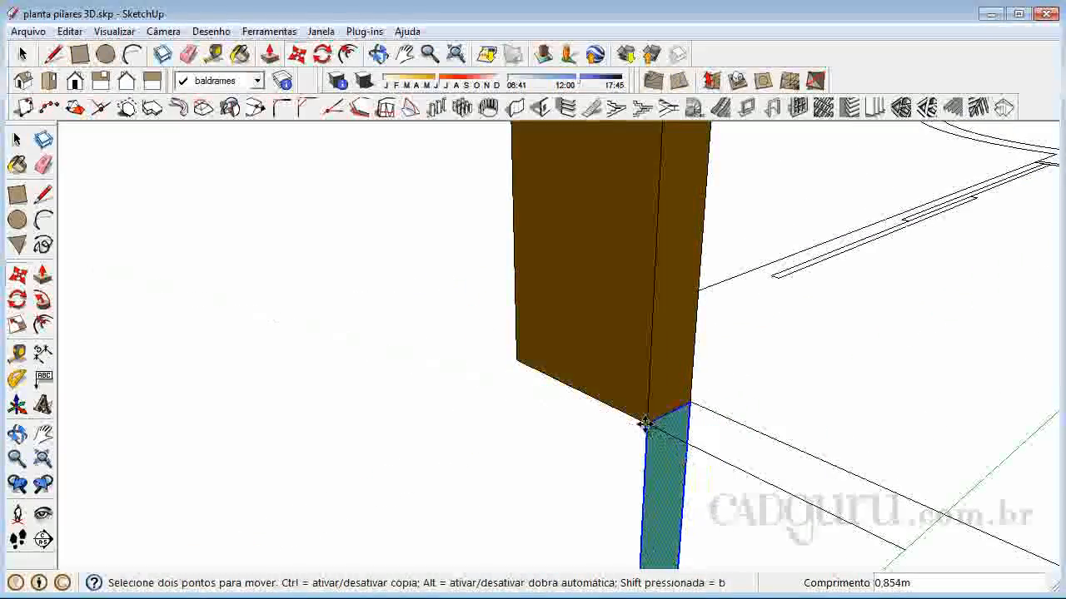
click(649, 426)
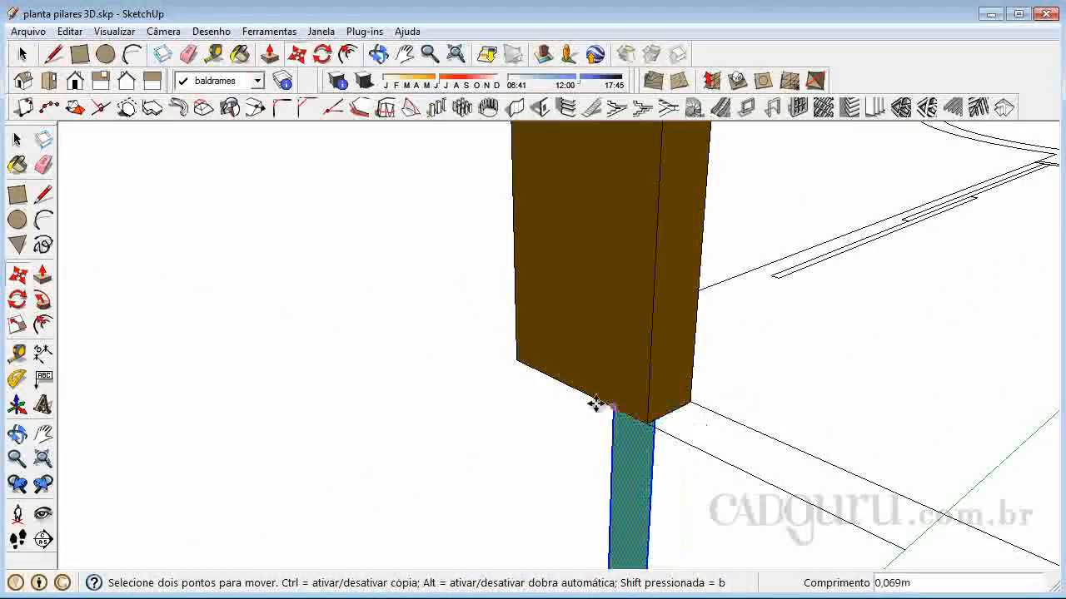
click(518, 363)
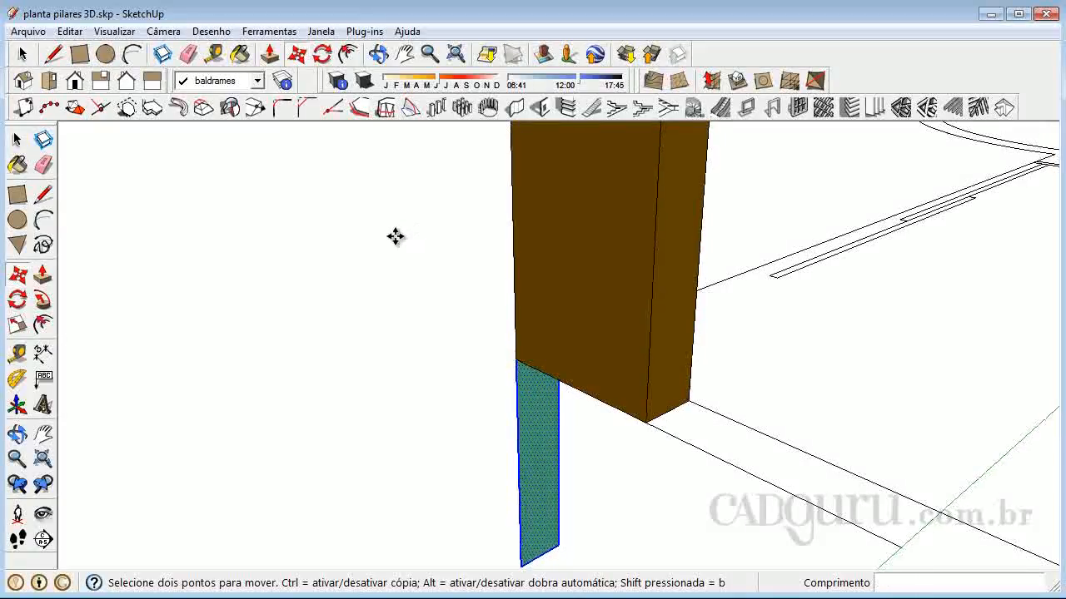
Turn the positioned face into a group and deselect it
right_click(519, 375)
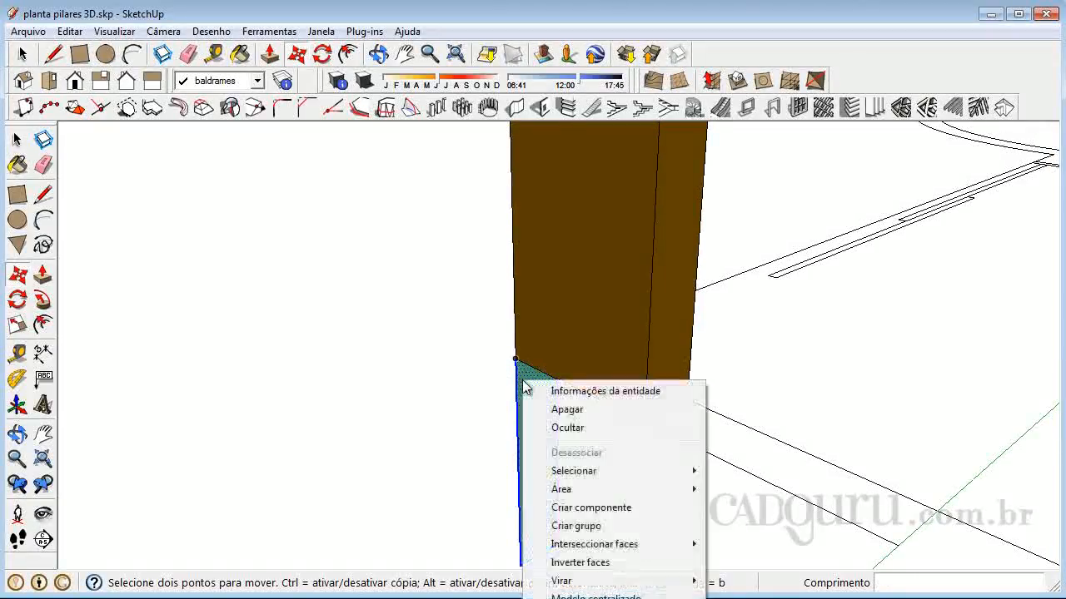
click(596, 527)
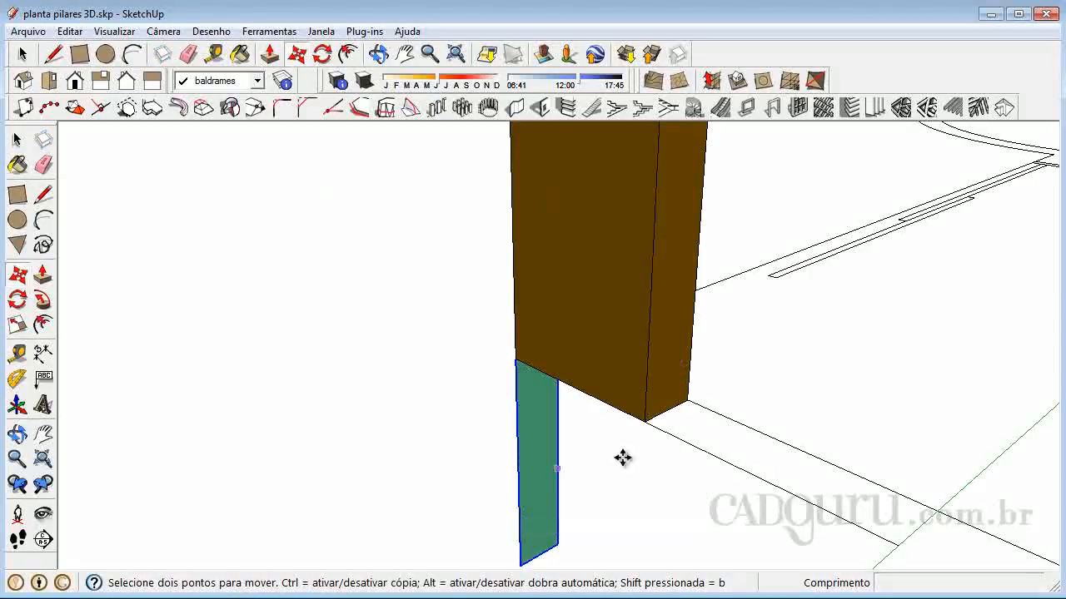
key(space)
click(450, 297)
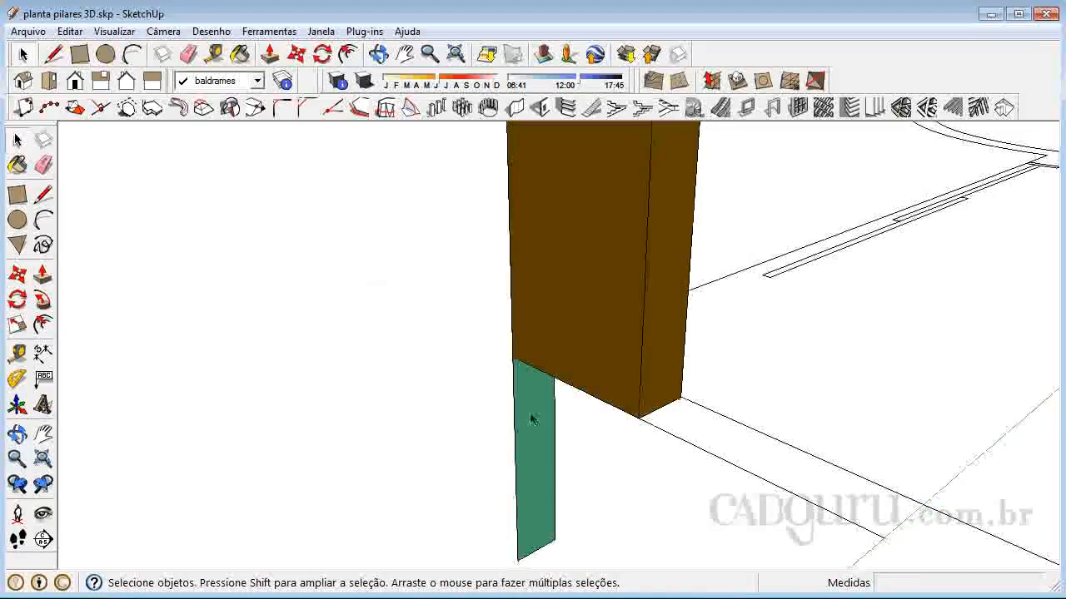
Open the new group and push/pull its face 1.570 m, plus a further 2.923 m, along the wall past the second pillar
scroll(509, 375, down, 4)
scroll(516, 391, up, 1)
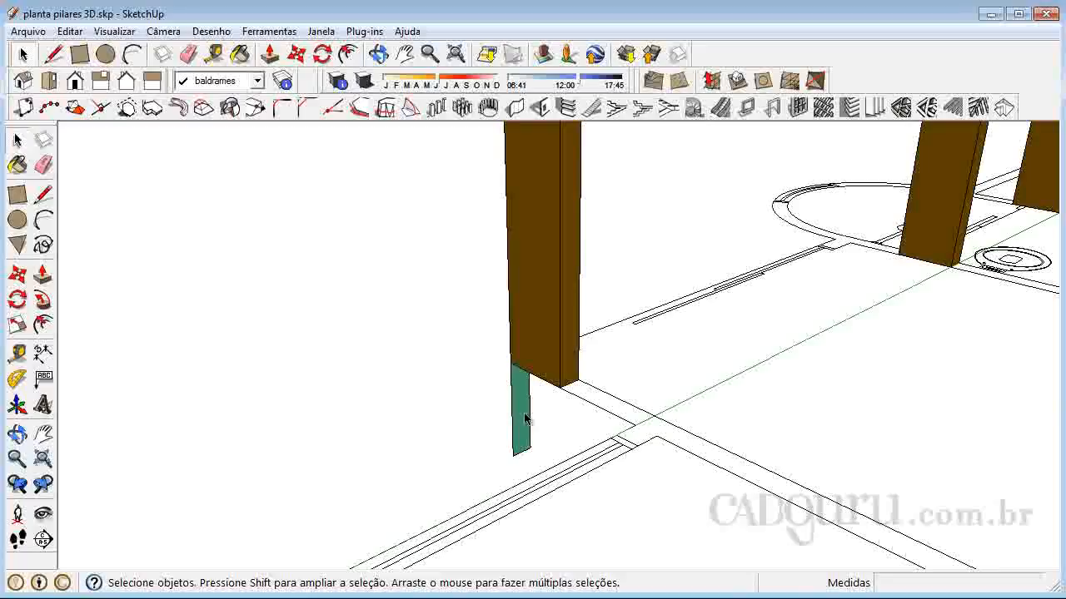
double_click(524, 418)
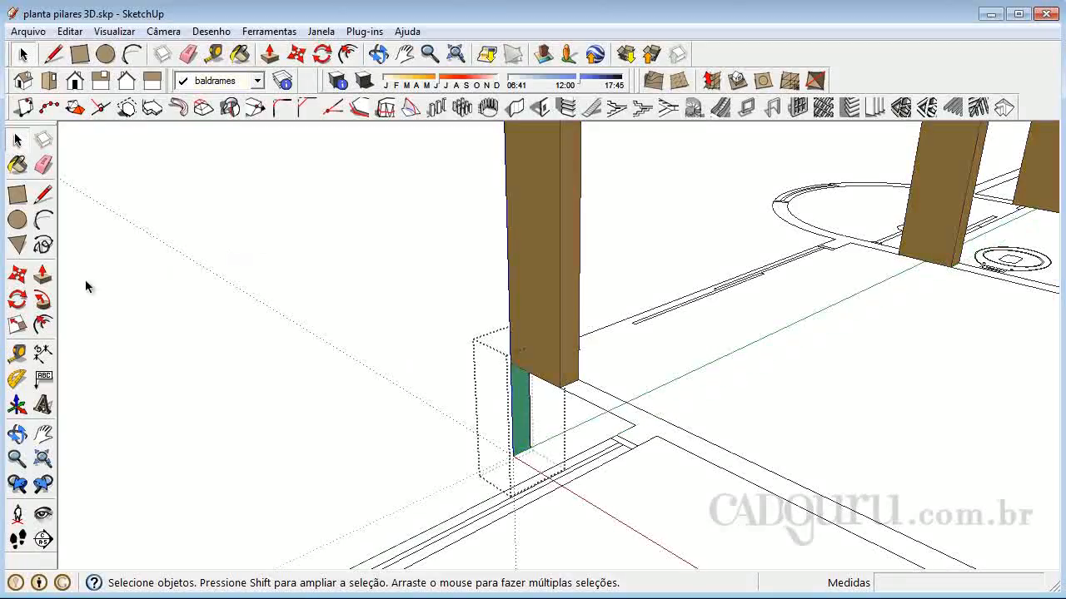
click(42, 275)
drag(520, 432, 799, 492)
middle_drag(799, 493, 569, 234)
scroll(569, 233, down, 1)
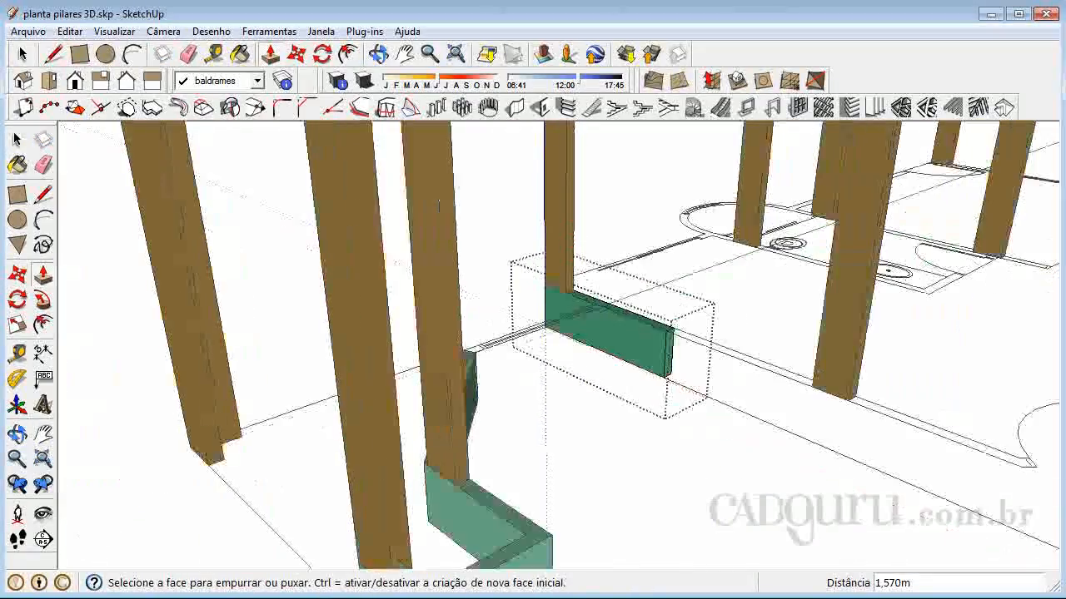
scroll(949, 409, up, 1)
drag(596, 349, 989, 479)
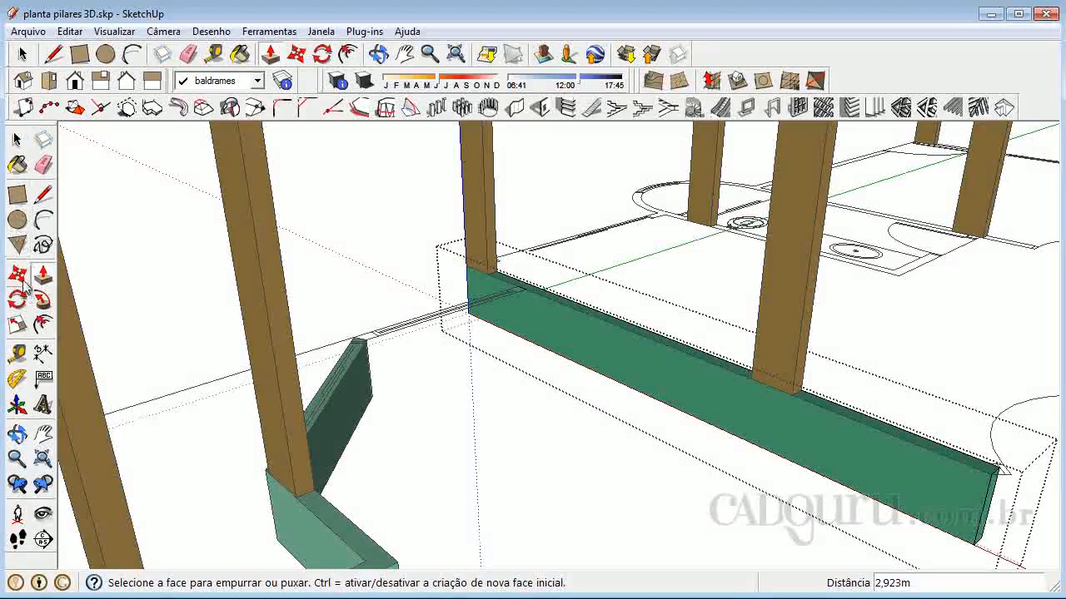
Draw two 0.450 m vertical lines down the new beam's side face where the crossing wall's two lines meet it
click(43, 200)
scroll(532, 283, up, 8)
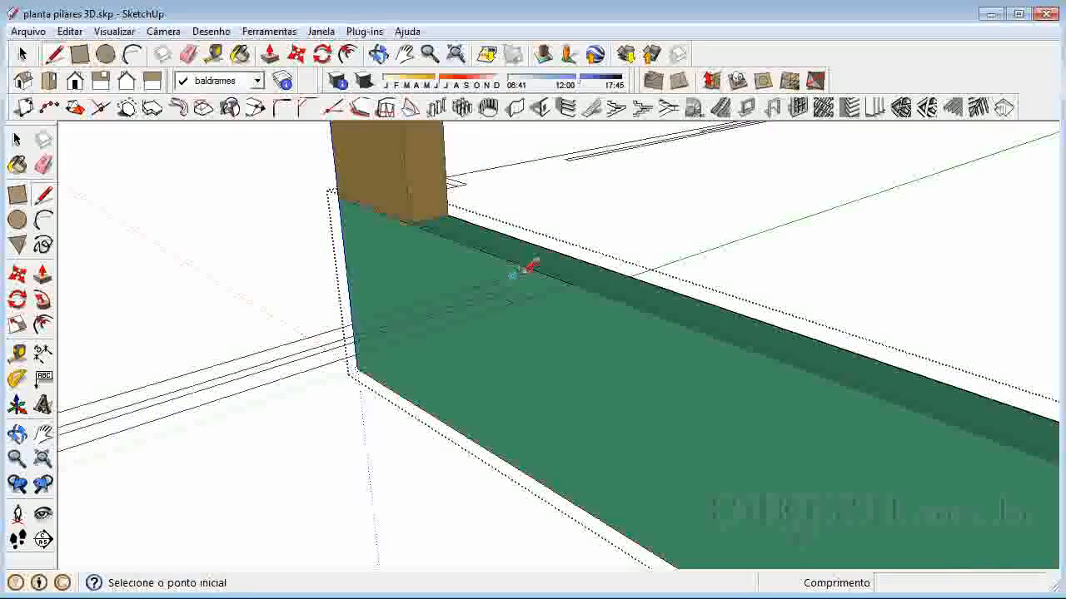
scroll(533, 263, up, 1)
click(536, 268)
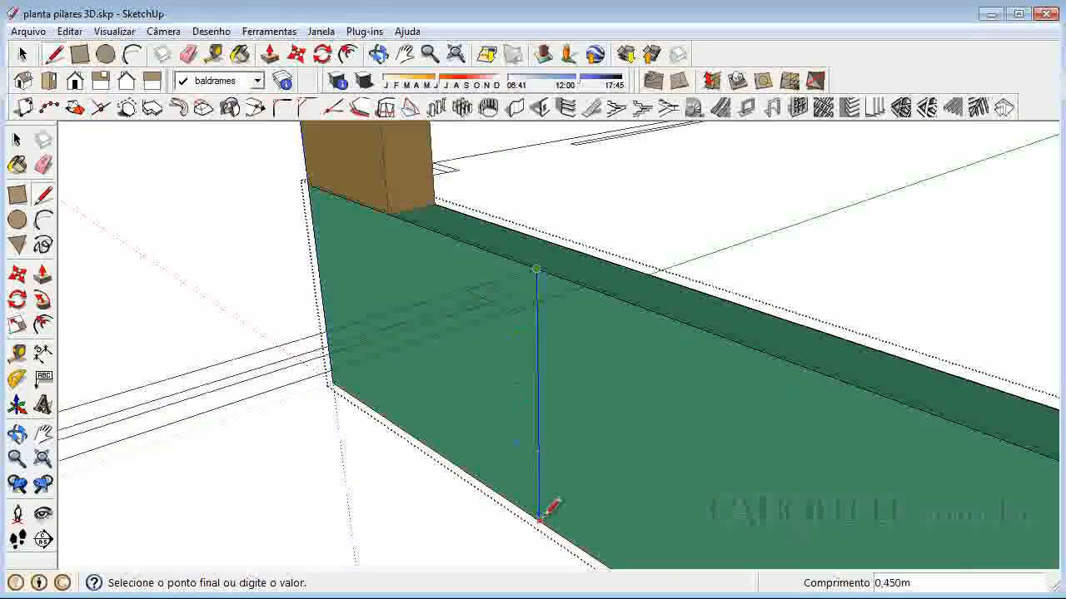
click(540, 518)
click(584, 286)
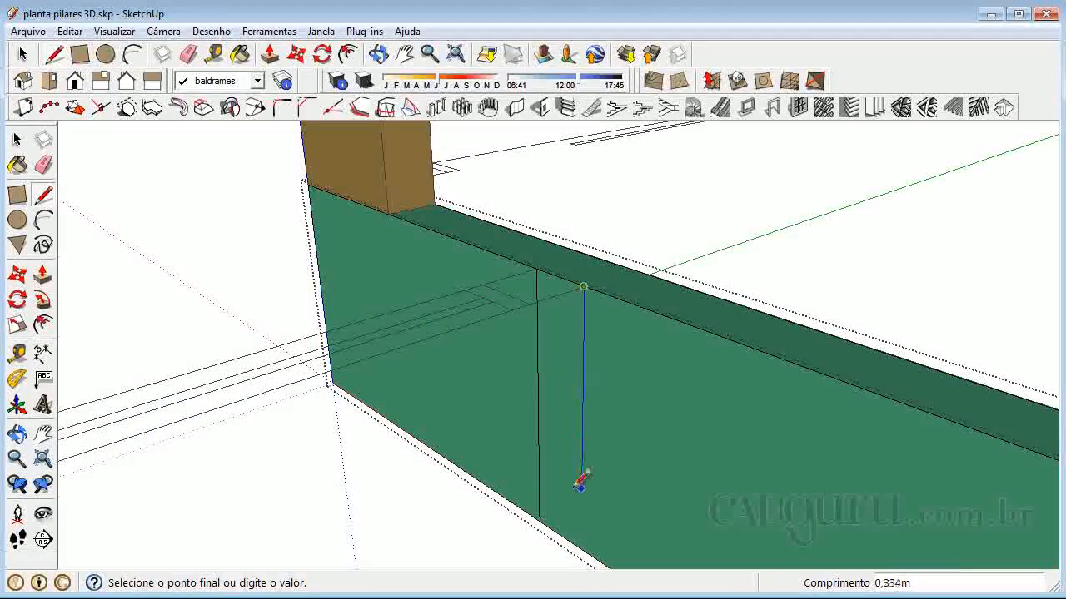
click(582, 537)
Push/pull the narrow strip between the vertical lines 1.521 m along the wall to the oblique beam's end
click(44, 276)
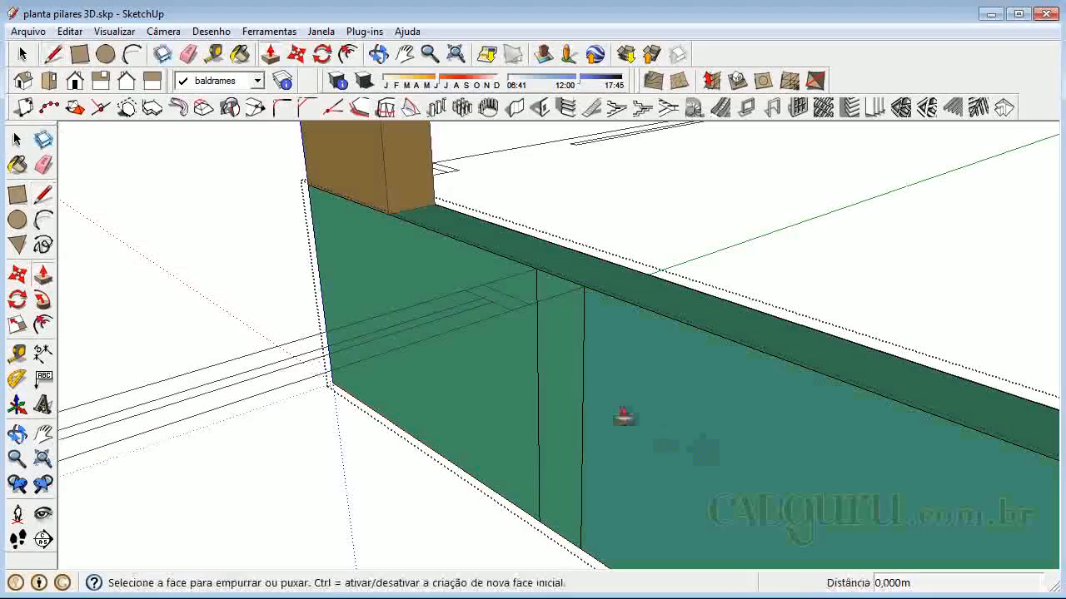
click(571, 375)
scroll(486, 305, down, 6)
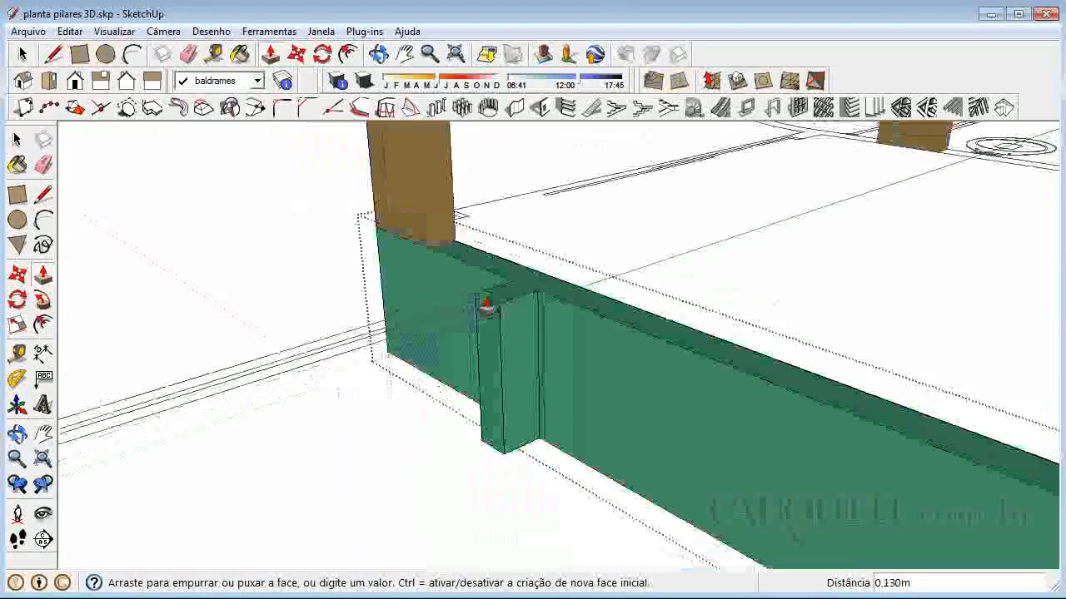
middle_drag(278, 325, 230, 380)
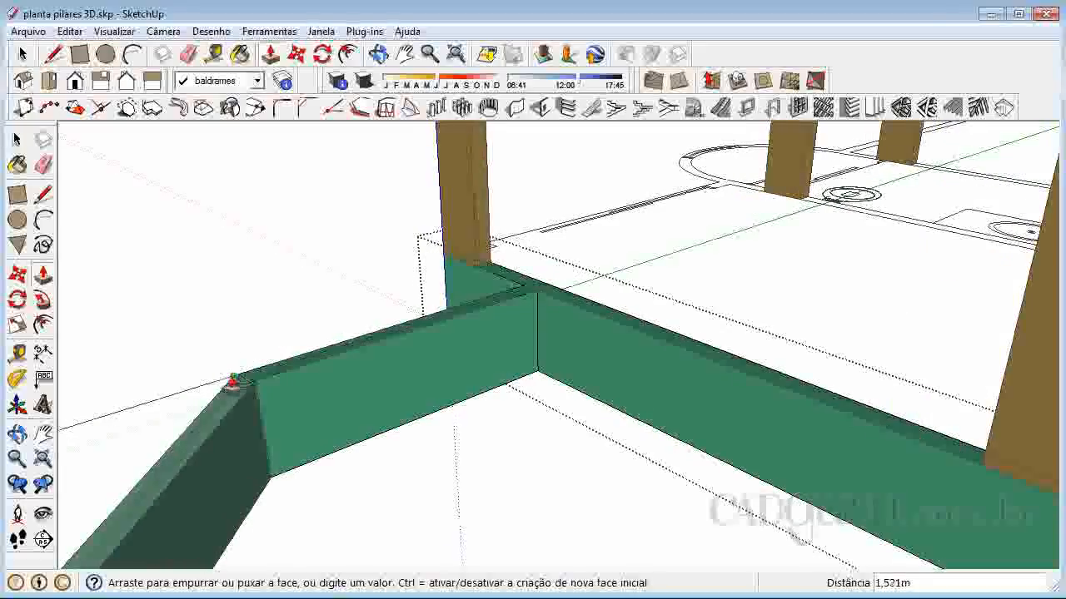
click(237, 381)
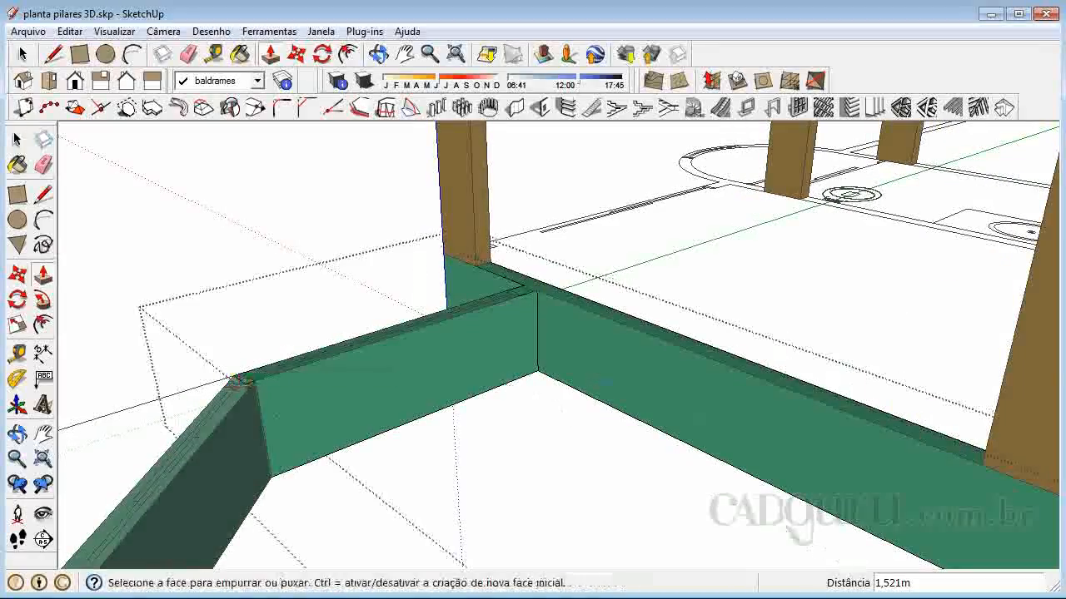
Try to draw a vertical line down the beam's opposite face below the pillar, at the floor plan's wall line
click(18, 433)
drag(281, 255, 666, 302)
scroll(667, 302, up, 6)
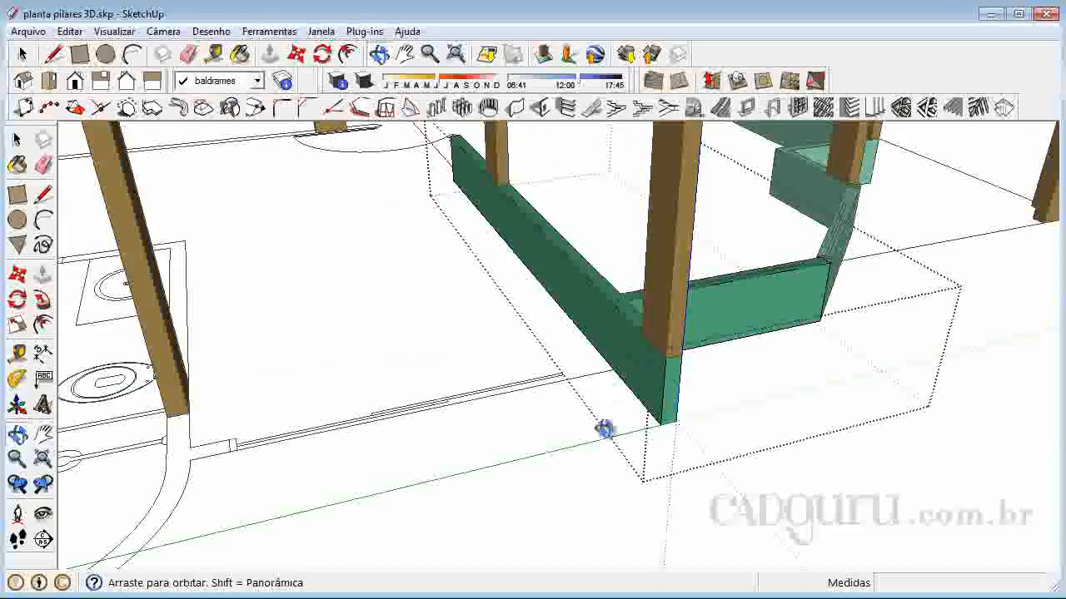
right_click(689, 326)
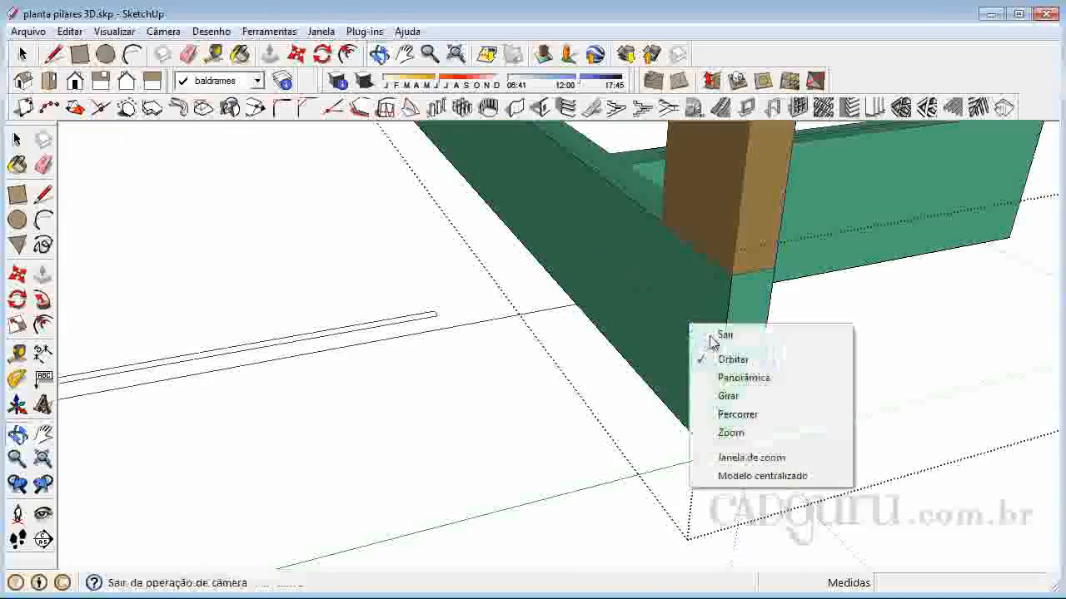
click(707, 340)
click(43, 194)
scroll(463, 195, up, 4)
scroll(546, 206, down, 4)
scroll(545, 208, up, 1)
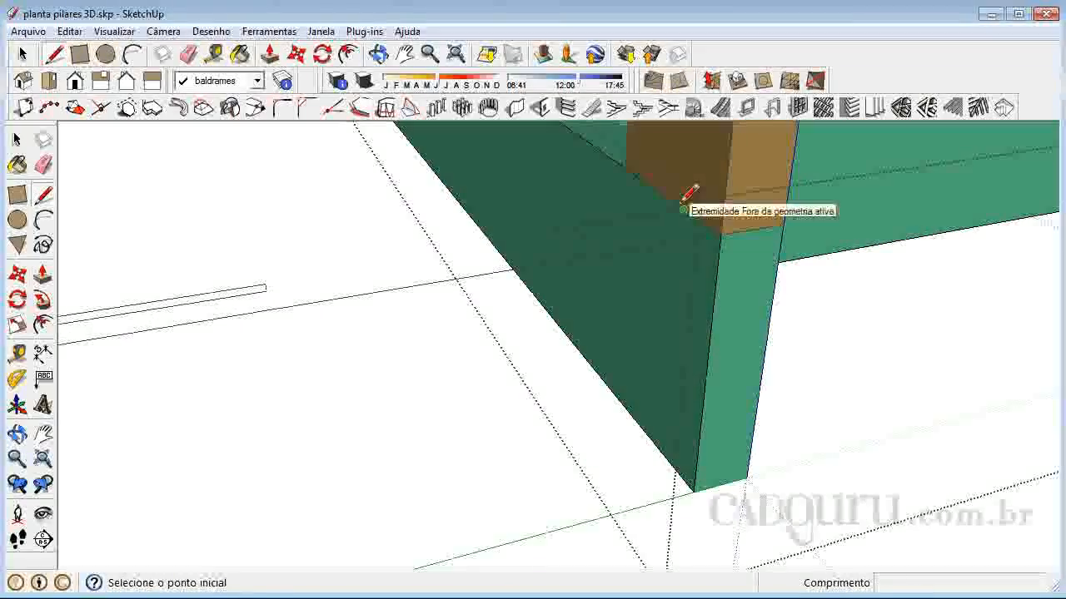
click(682, 208)
click(664, 456)
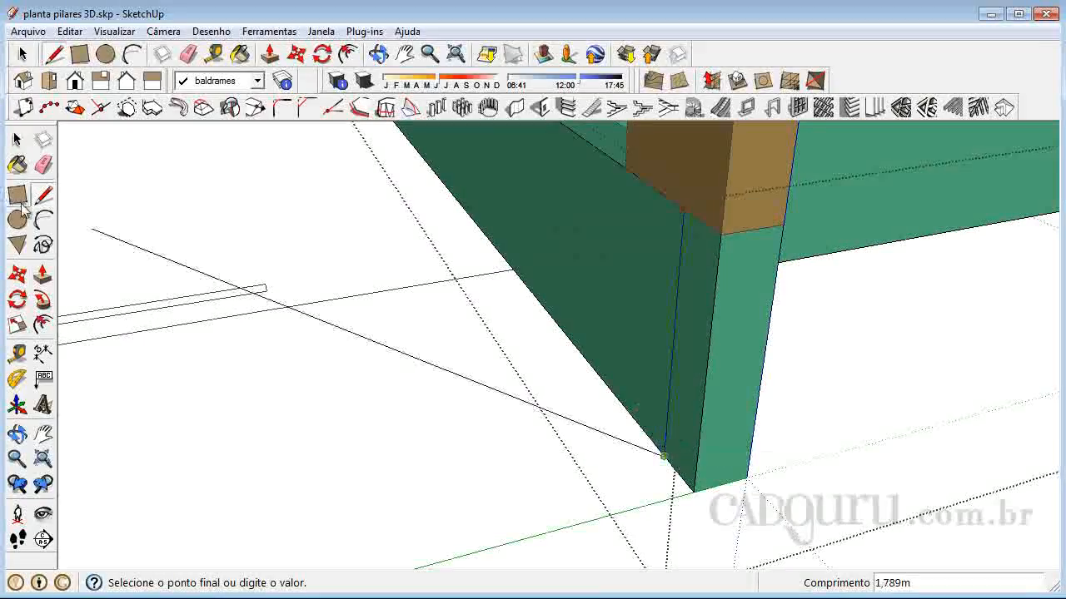
Discard the vertical line from the beam's face below the pillar
click(43, 275)
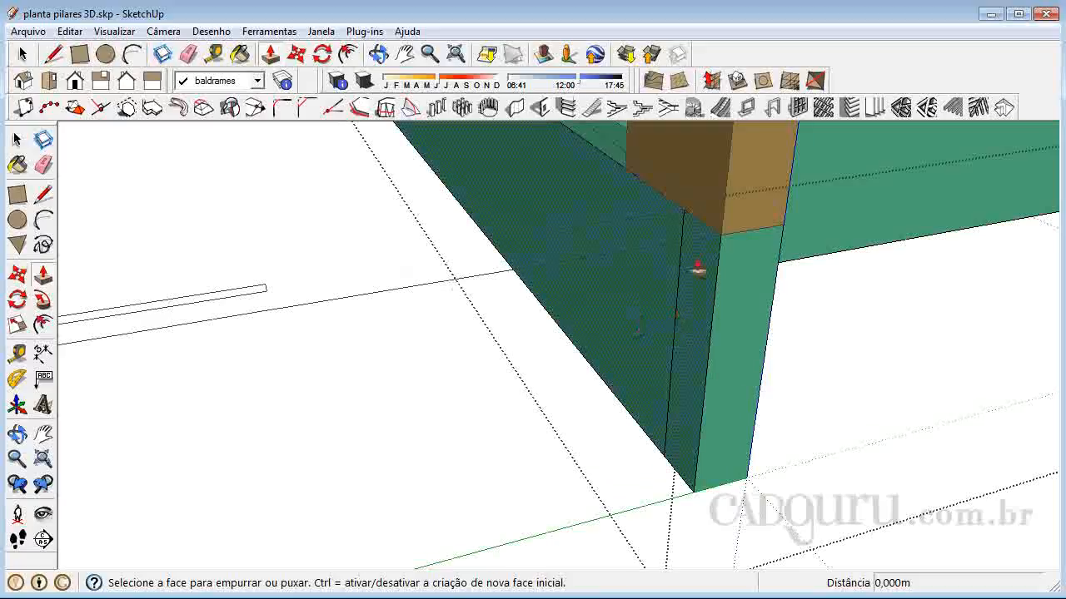
scroll(649, 333, up, 1)
click(16, 139)
scroll(677, 230, up, 1)
click(677, 229)
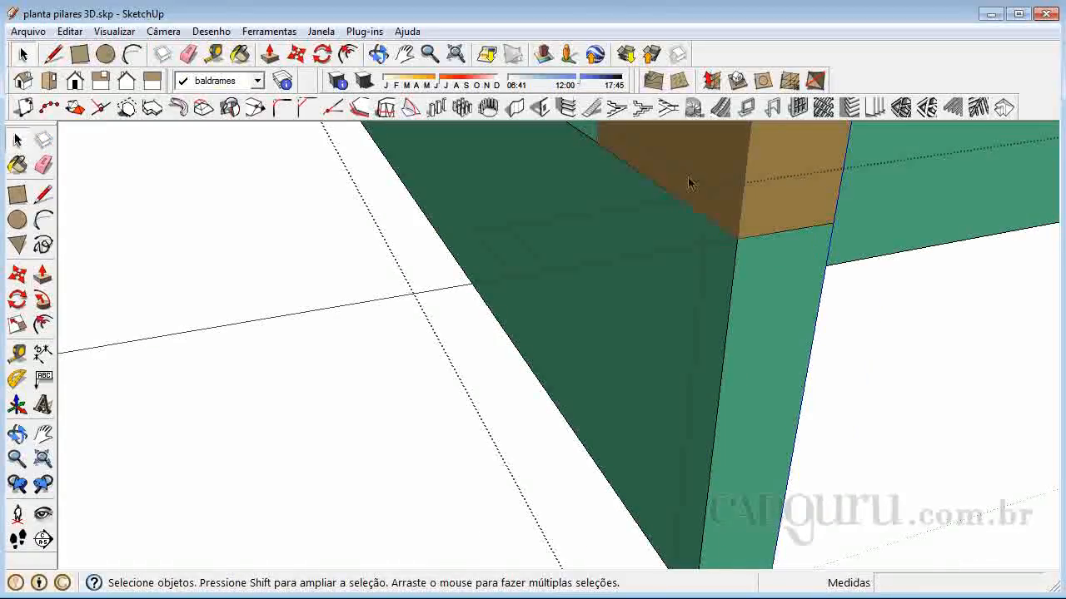
scroll(689, 202, up, 5)
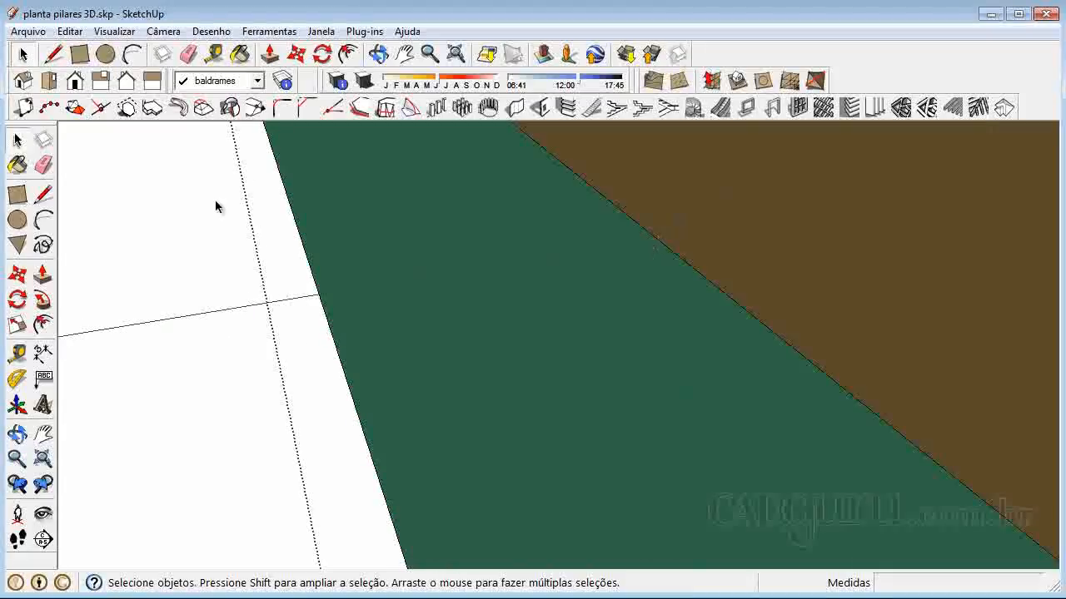
Draw a 0.450 m vertical line down the beam's side face below the pillar, starting where the floor plan's wall line meets it
click(43, 194)
scroll(671, 220, up, 1)
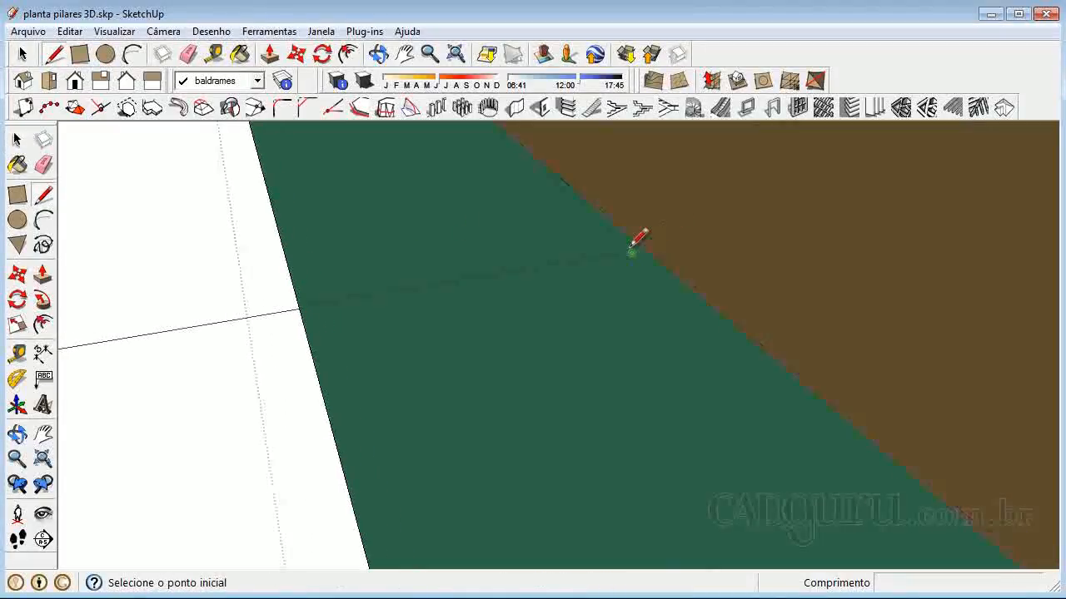
click(631, 252)
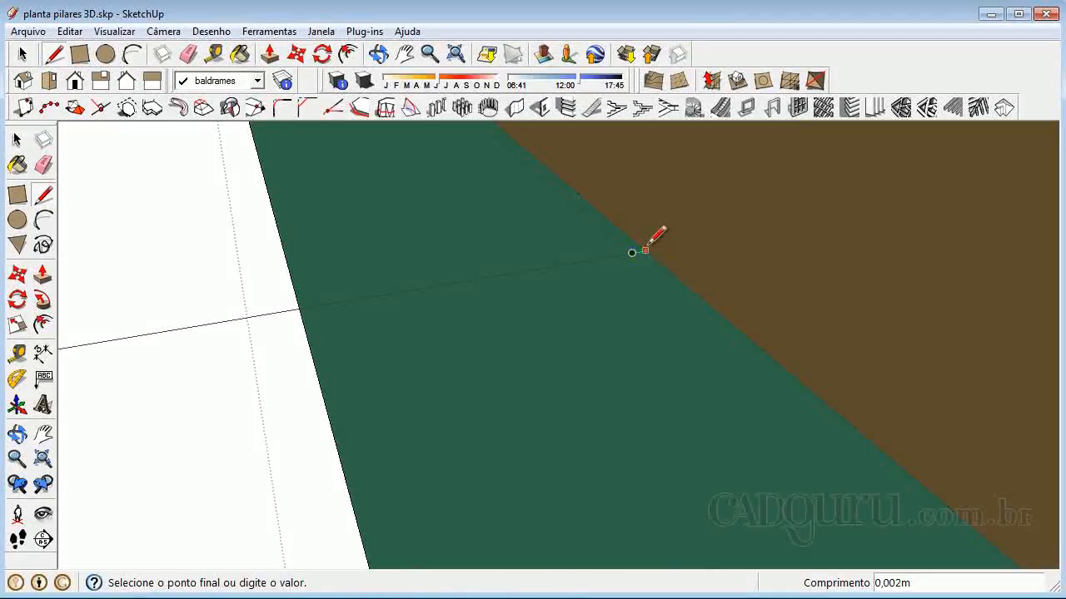
mouse_move(647, 246)
middle_down()
mouse_move(647, 116)
mouse_move(616, 285)
middle_up()
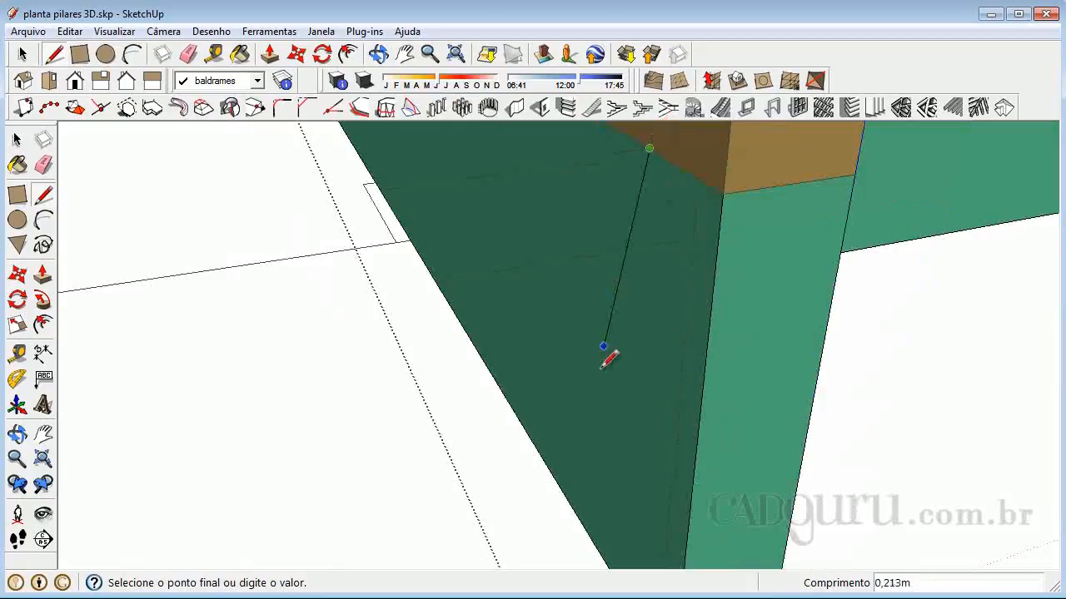
middle_drag(633, 507, 659, 390)
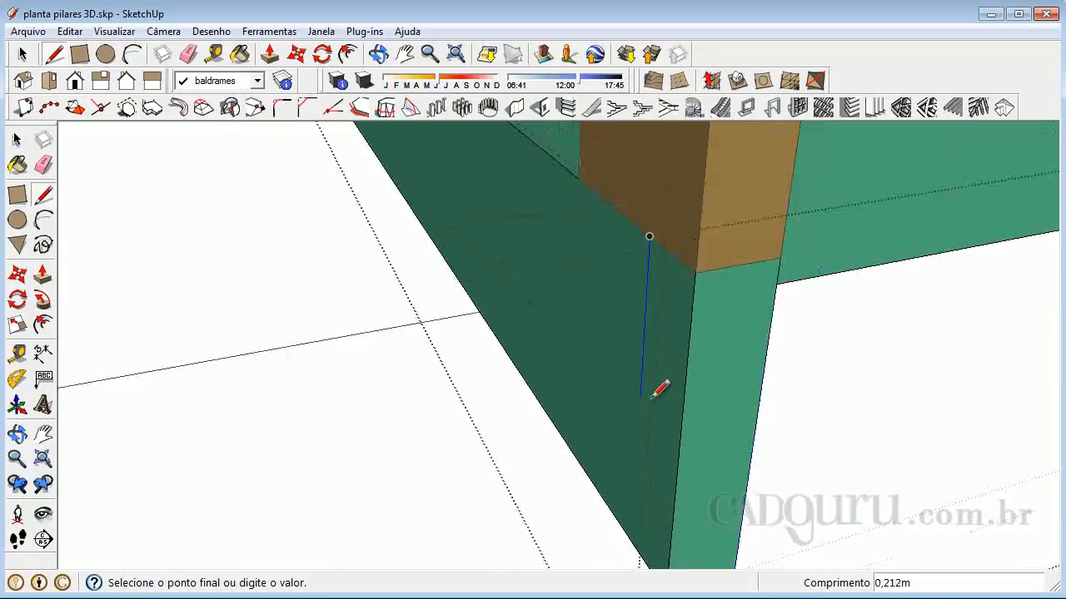
click(631, 540)
Push/pull the narrow strip beside the new vertical line 2.539 m along the wall to the start of the curved wall
click(42, 274)
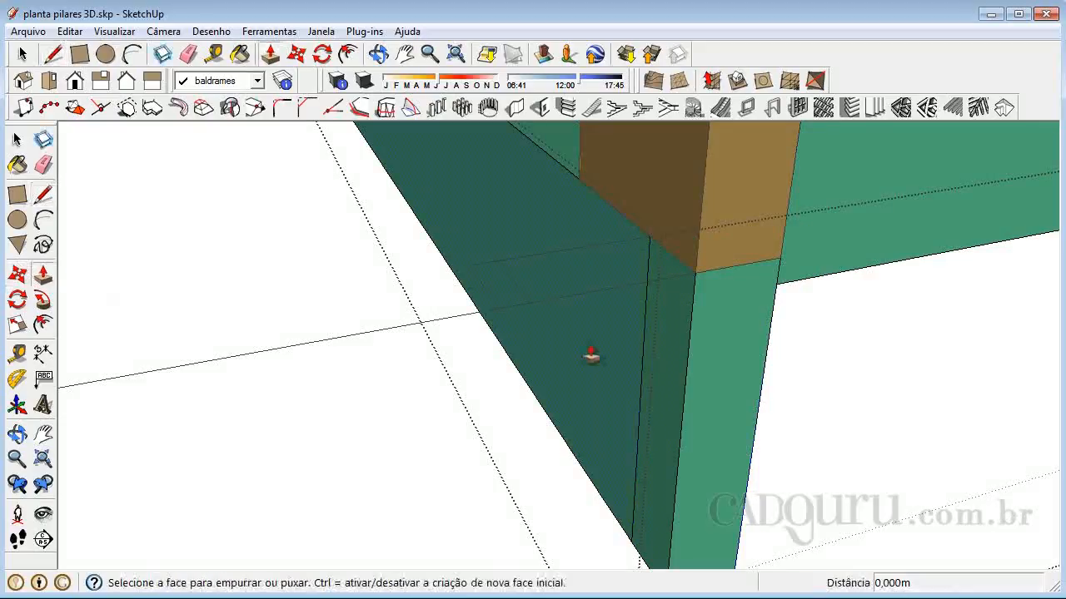
click(660, 355)
scroll(821, 257, down, 5)
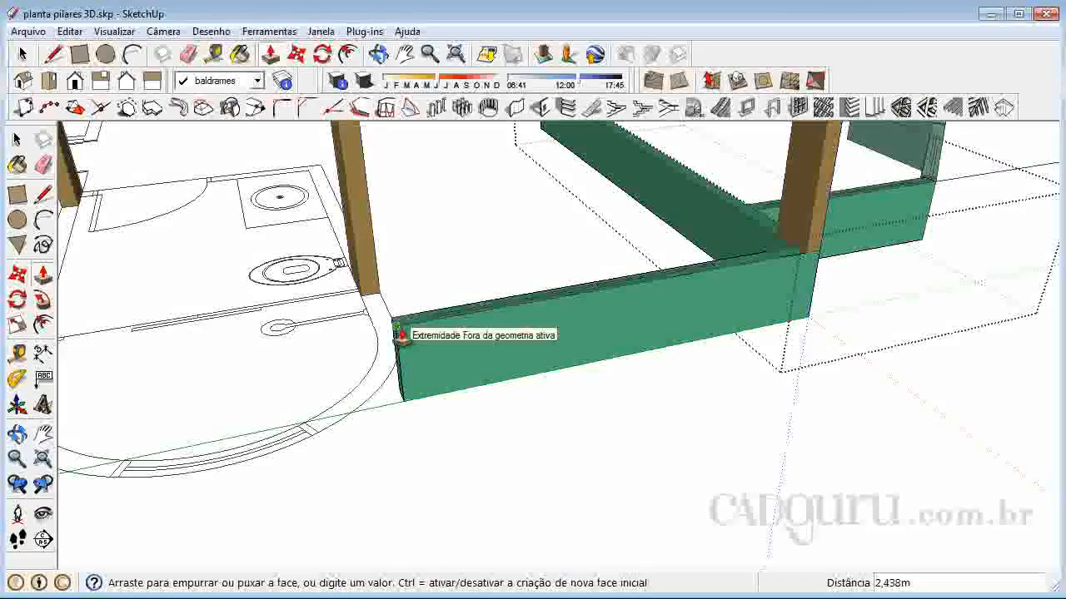
click(374, 350)
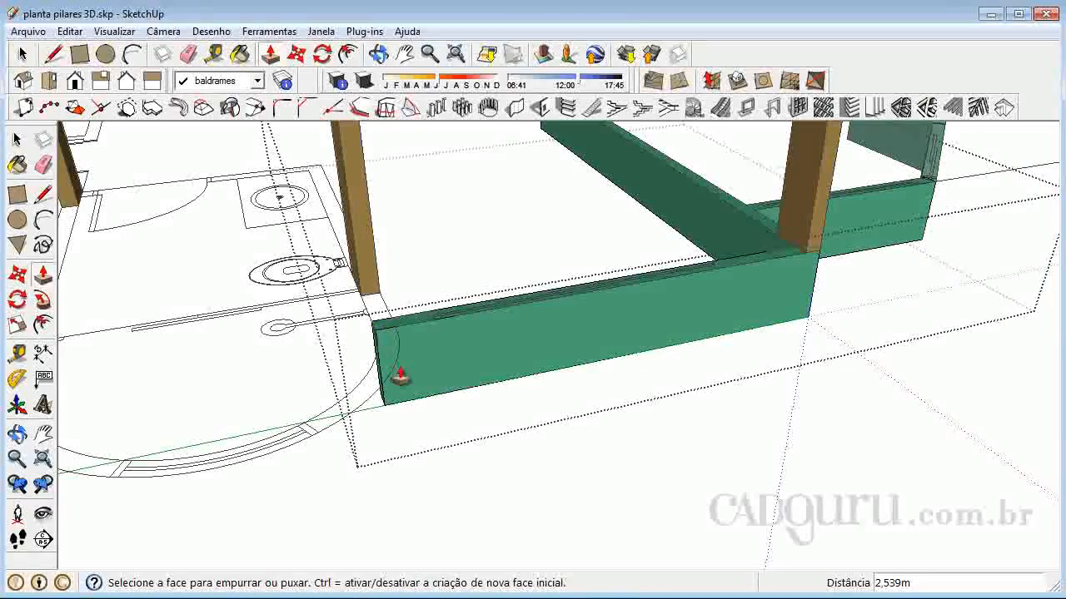
Trace the curved wall's inner edge with a semicircular arc of 1.523 m chord and 0.761 m bulge from the beam's corner
scroll(551, 373, down, 3)
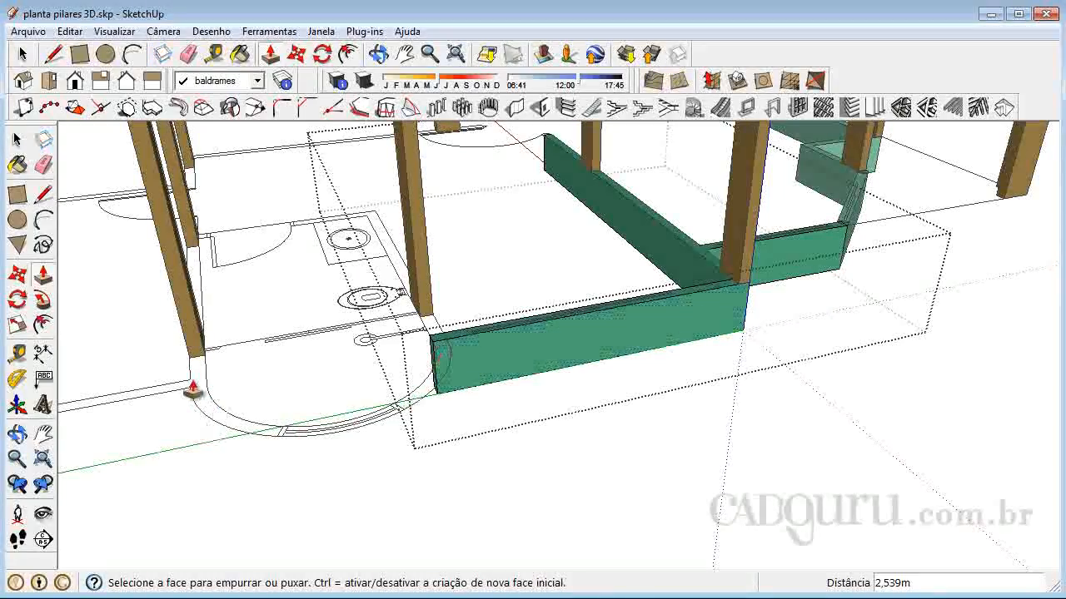
scroll(250, 447, up, 3)
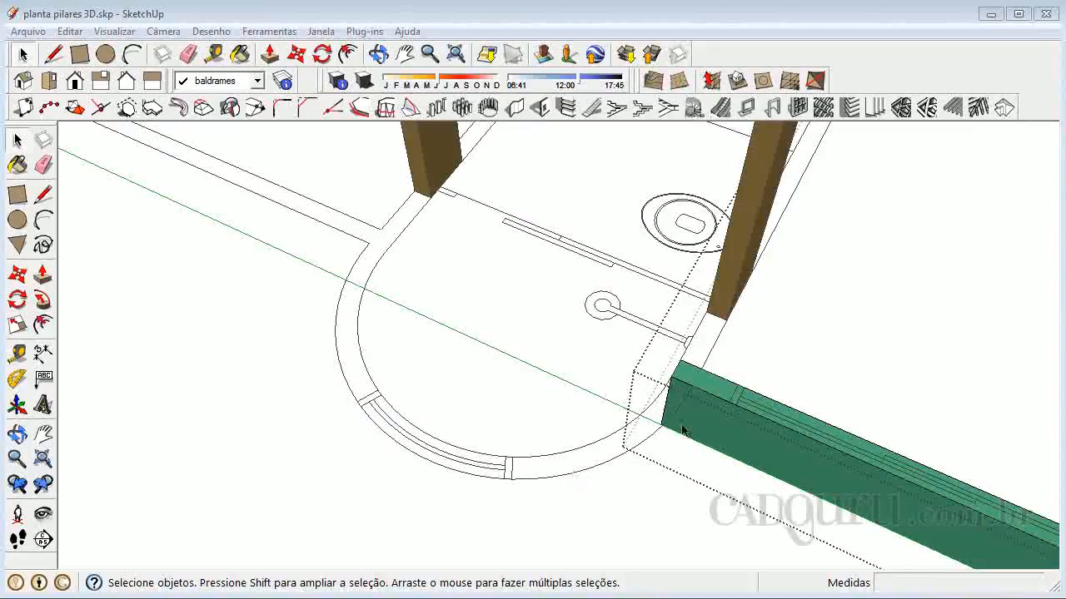
click(44, 221)
scroll(676, 372, up, 1)
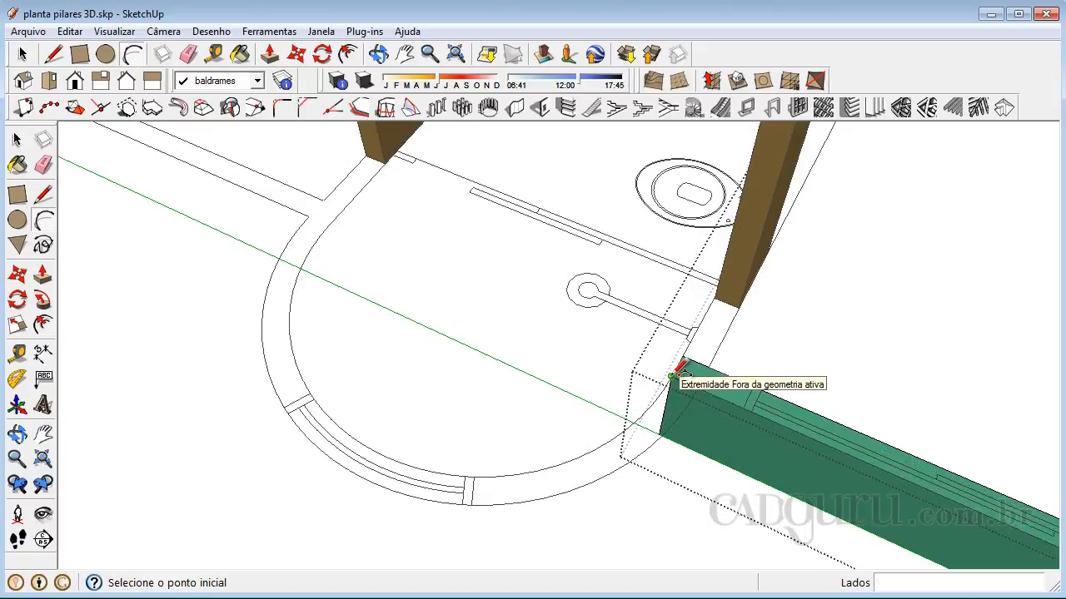
click(672, 376)
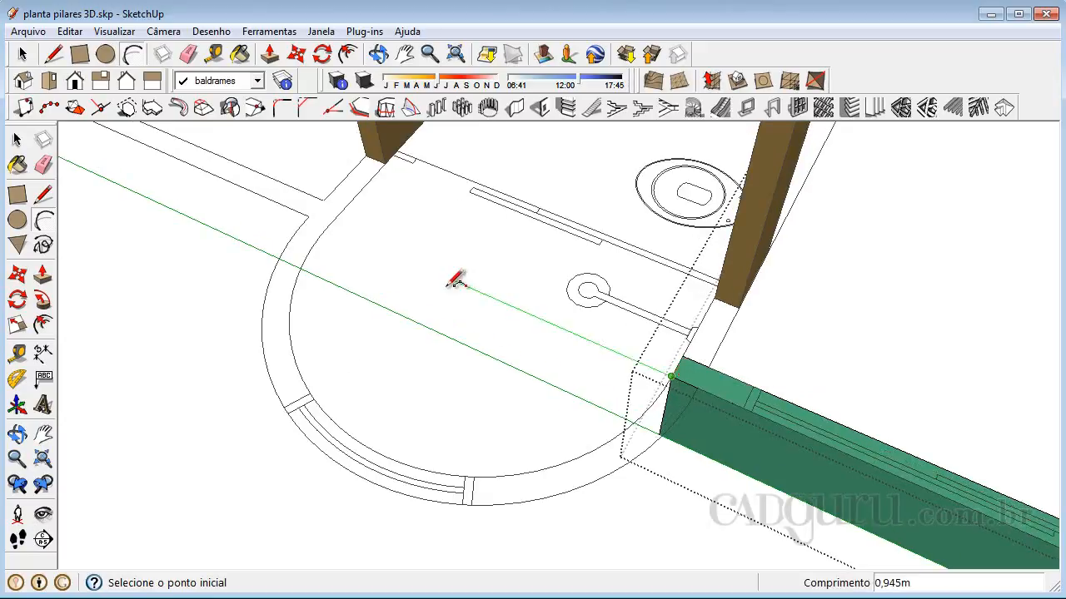
click(330, 223)
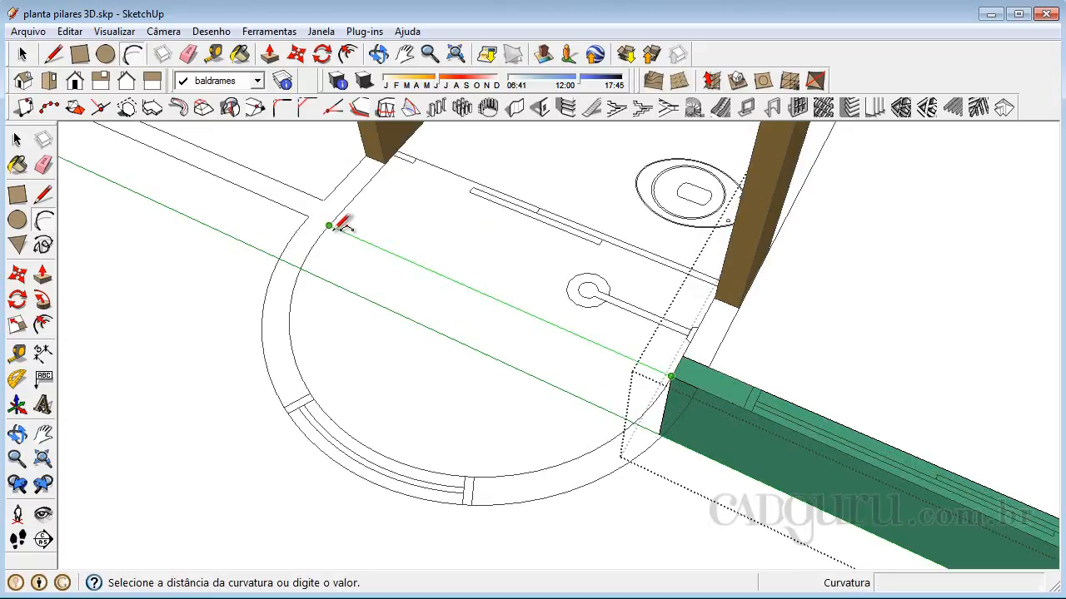
click(385, 447)
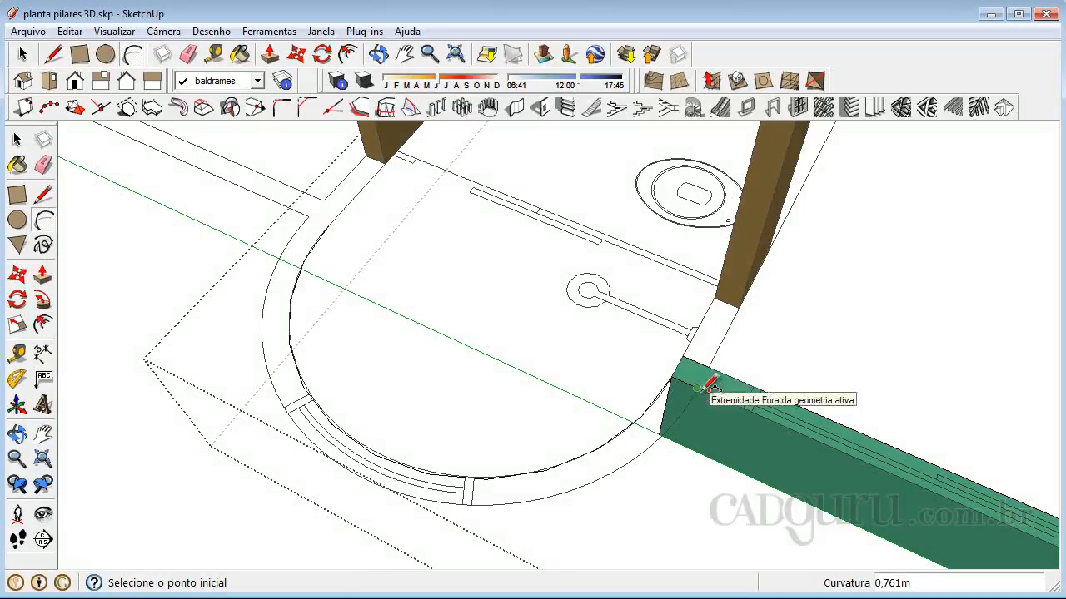
Trace the curved wall's outer edge with a semicircular arc of 0.863 m bulge, from the beam to the opposite wall corner
click(696, 387)
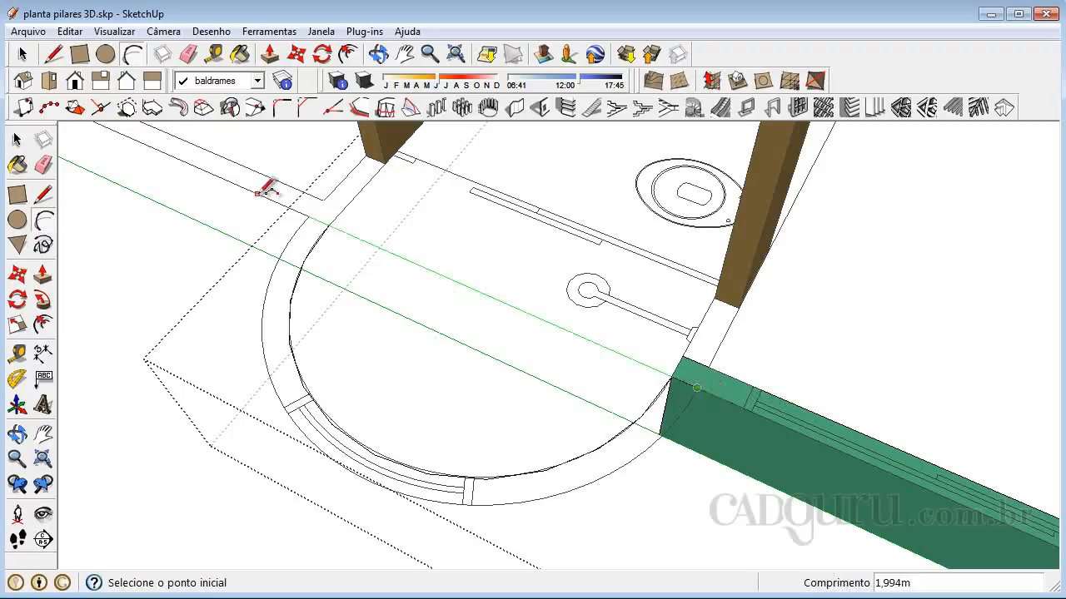
click(309, 216)
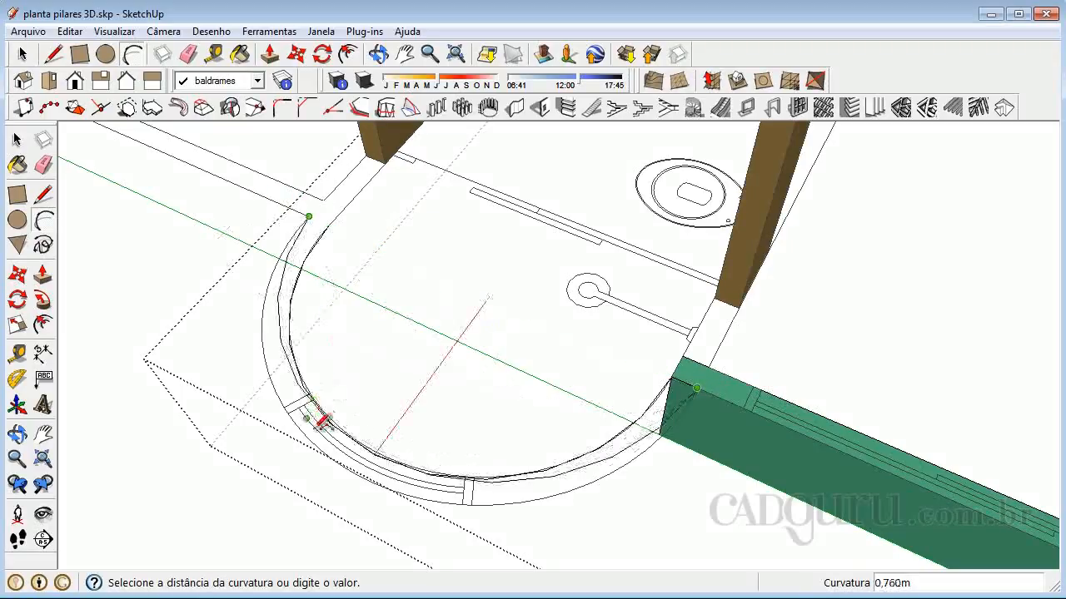
click(366, 475)
scroll(353, 479, up, 2)
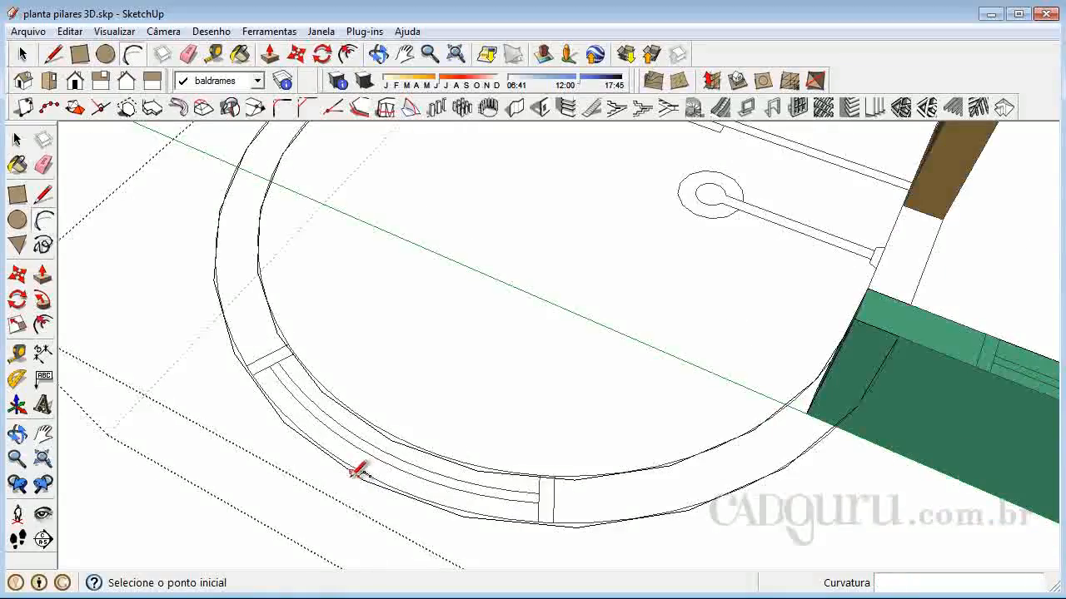
scroll(356, 471, up, 2)
Set the inner arc's number of segments to 30 in its entity information
click(18, 140)
click(427, 425)
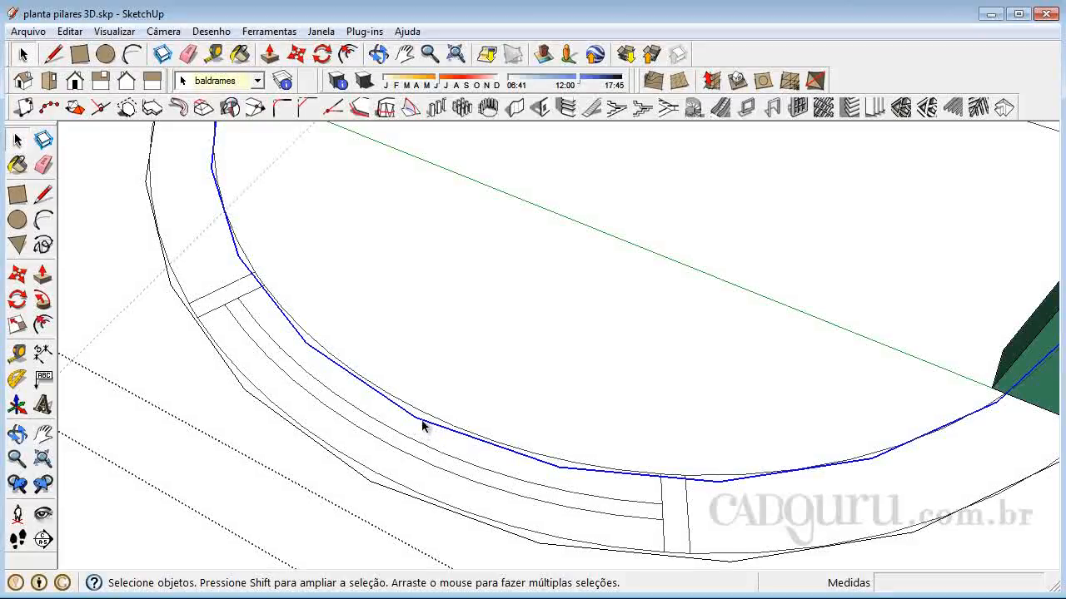
middle_drag(421, 428, 389, 442)
scroll(415, 459, down, 2)
scroll(424, 436, up, 1)
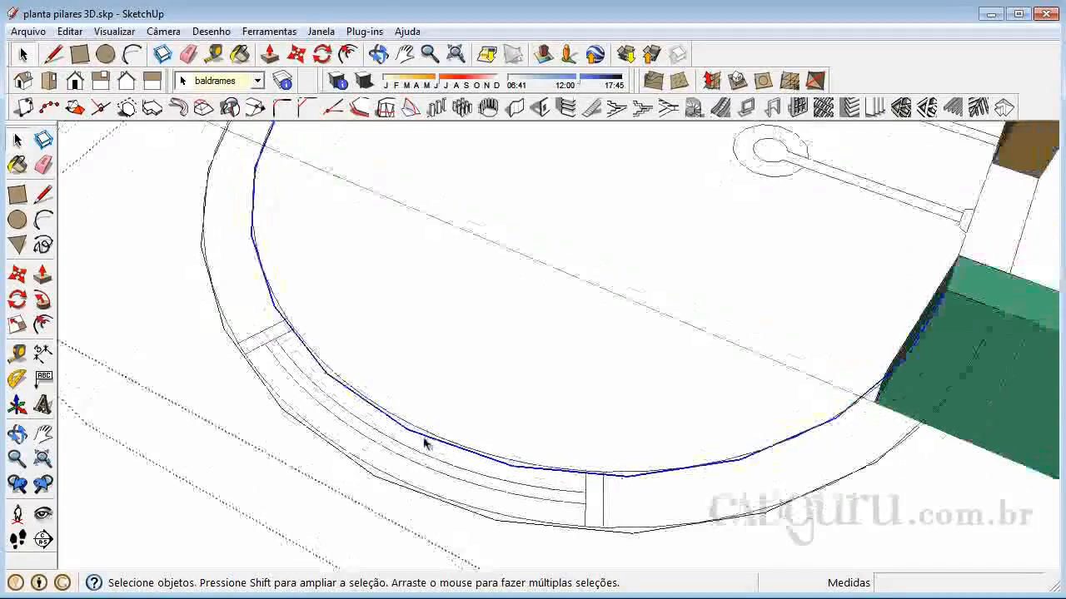
right_click(453, 203)
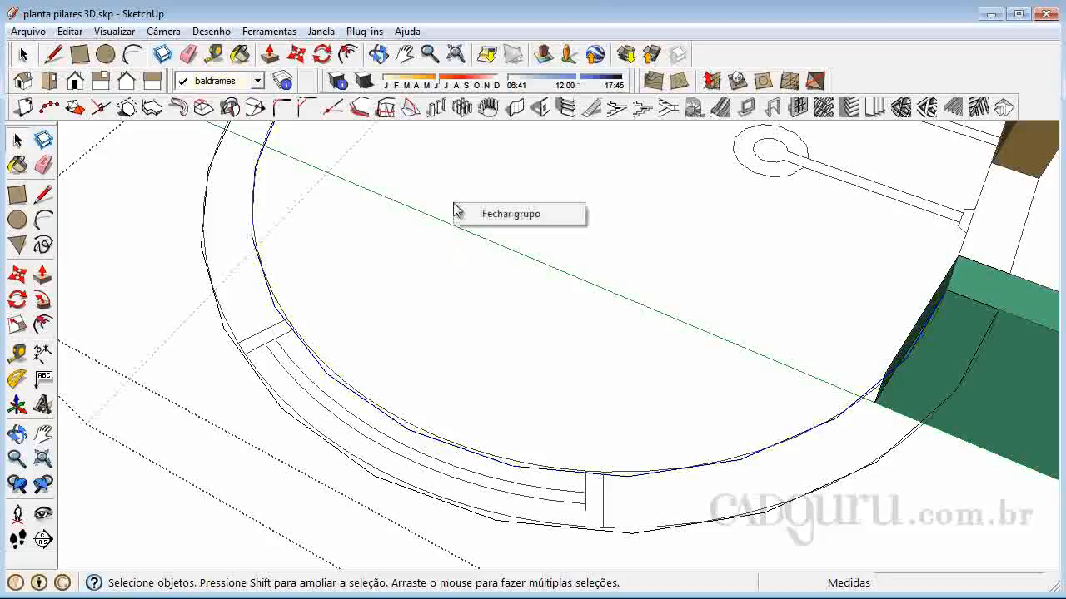
click(281, 323)
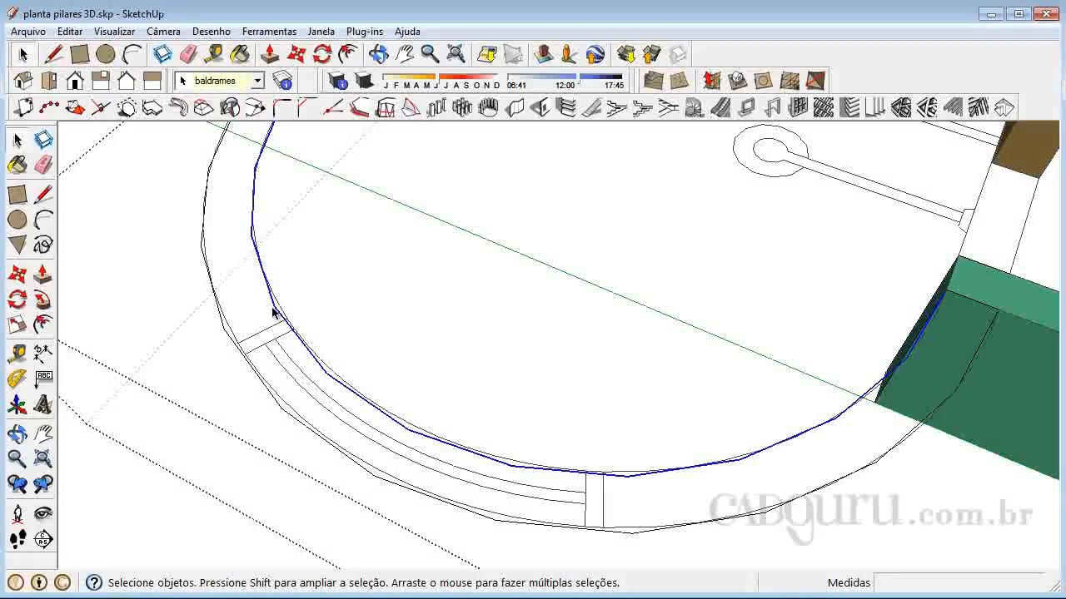
right_click(278, 315)
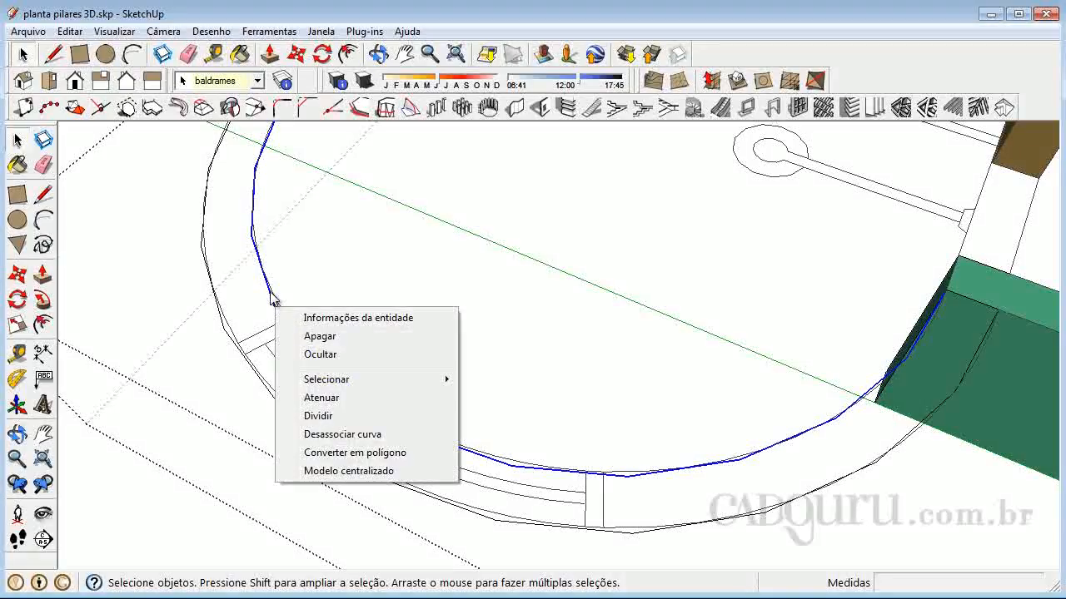
click(348, 321)
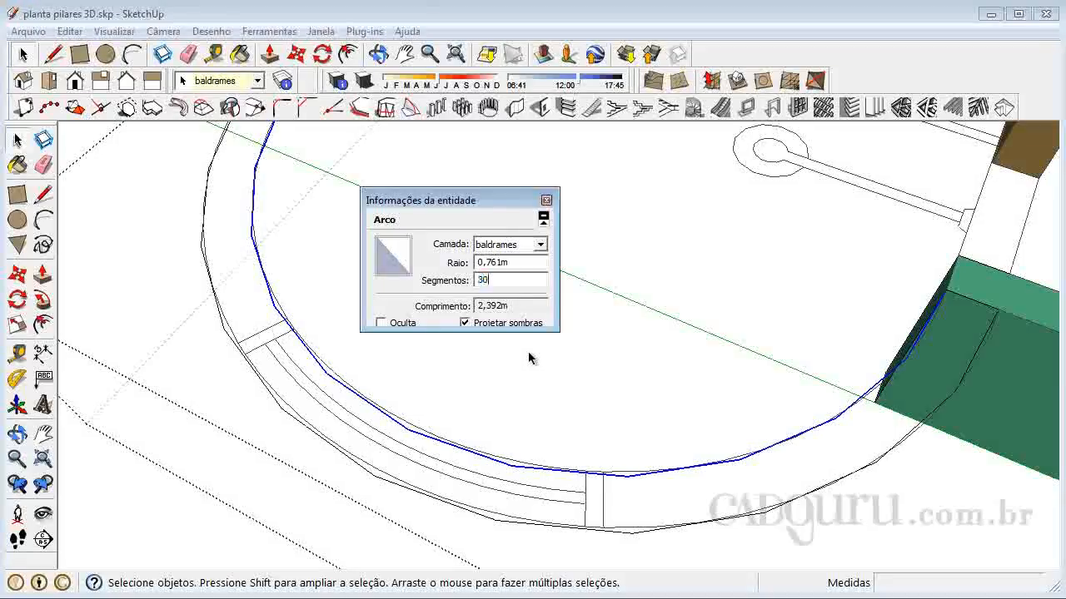
click(517, 262)
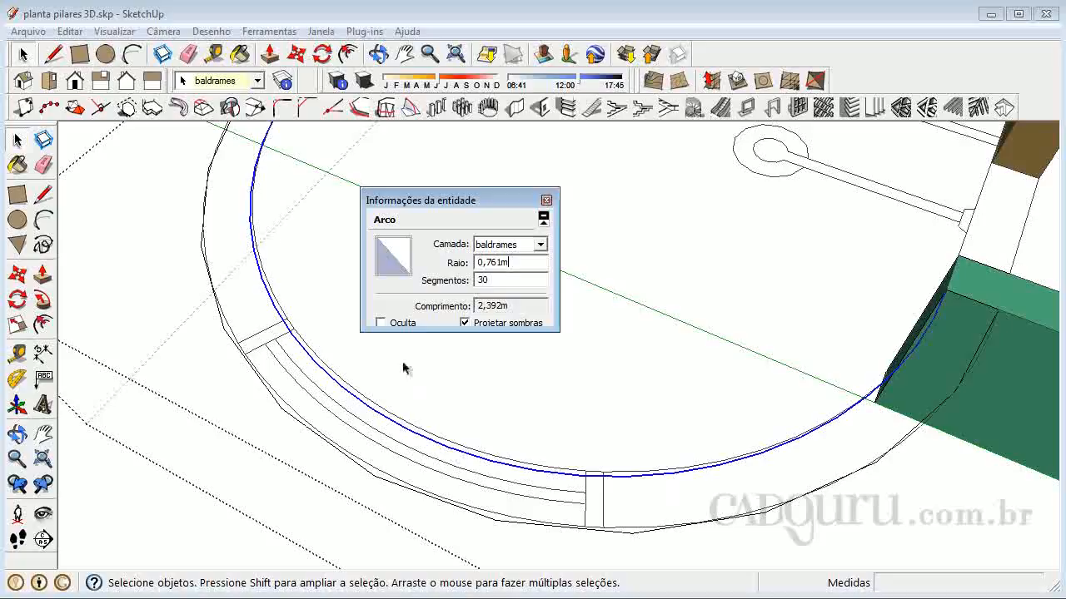
click(546, 200)
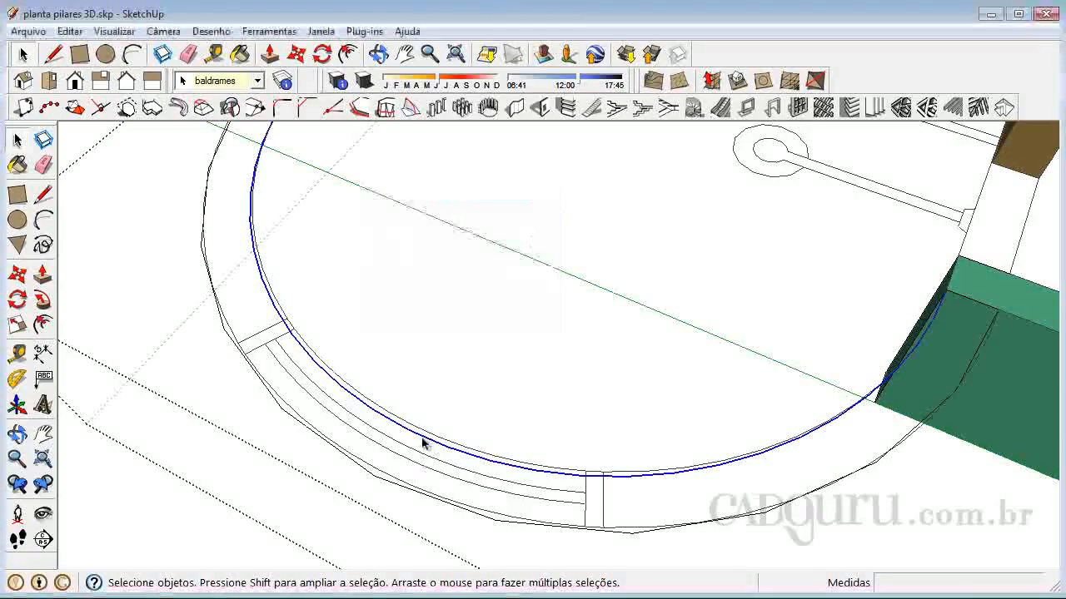
Delete both arcs traced along the curved wall
middle_drag(424, 443, 369, 428)
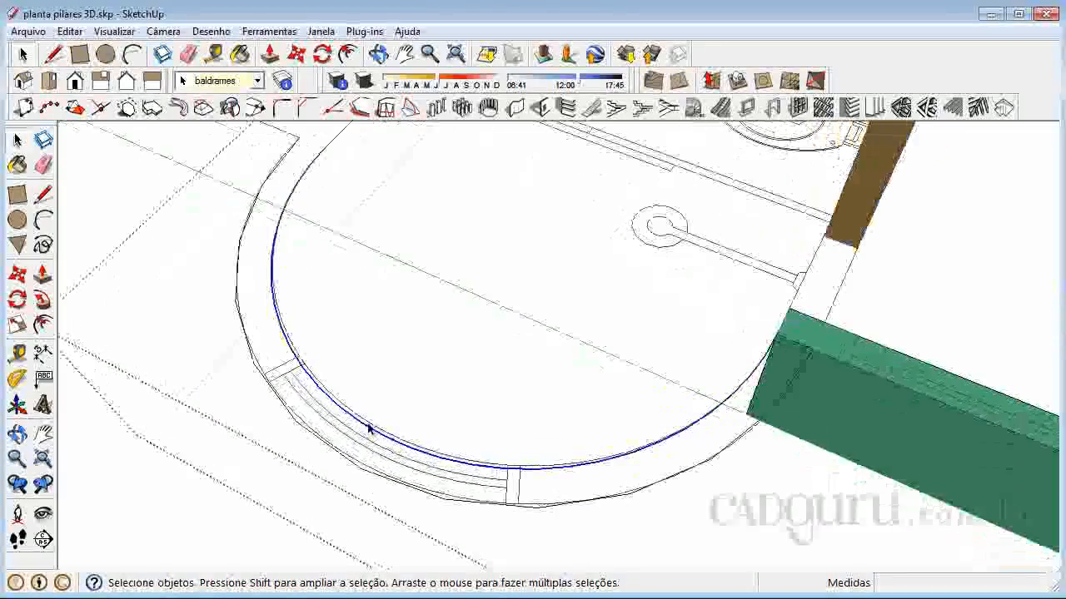
key(Delete)
click(360, 470)
Redraw the curved wall's inner arc with a 1.523 m chord and about 0.748 m bulge, fitted to the plan's curve
click(50, 221)
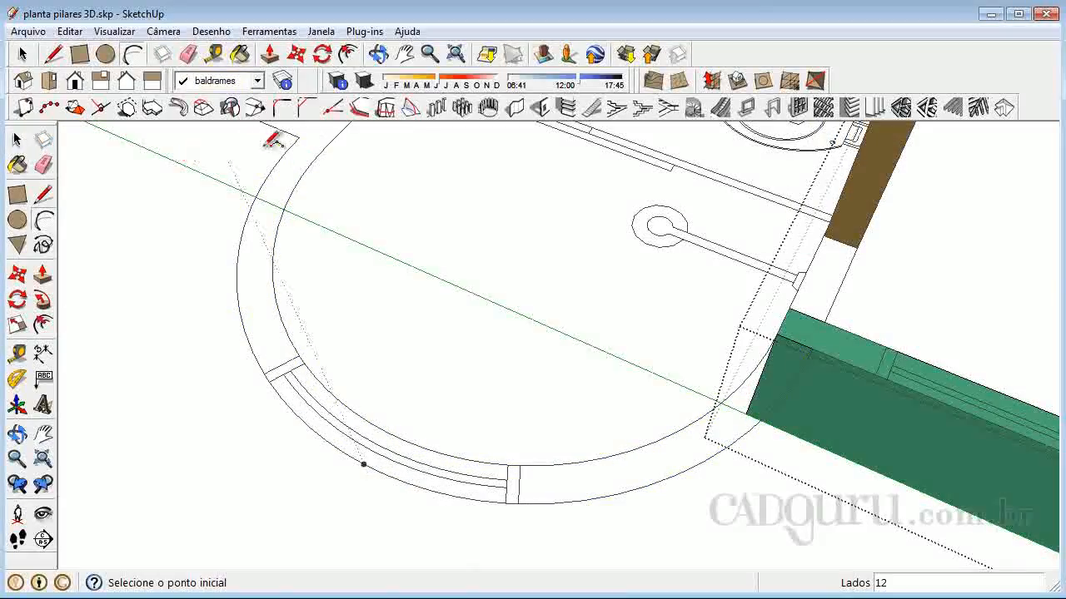
click(776, 333)
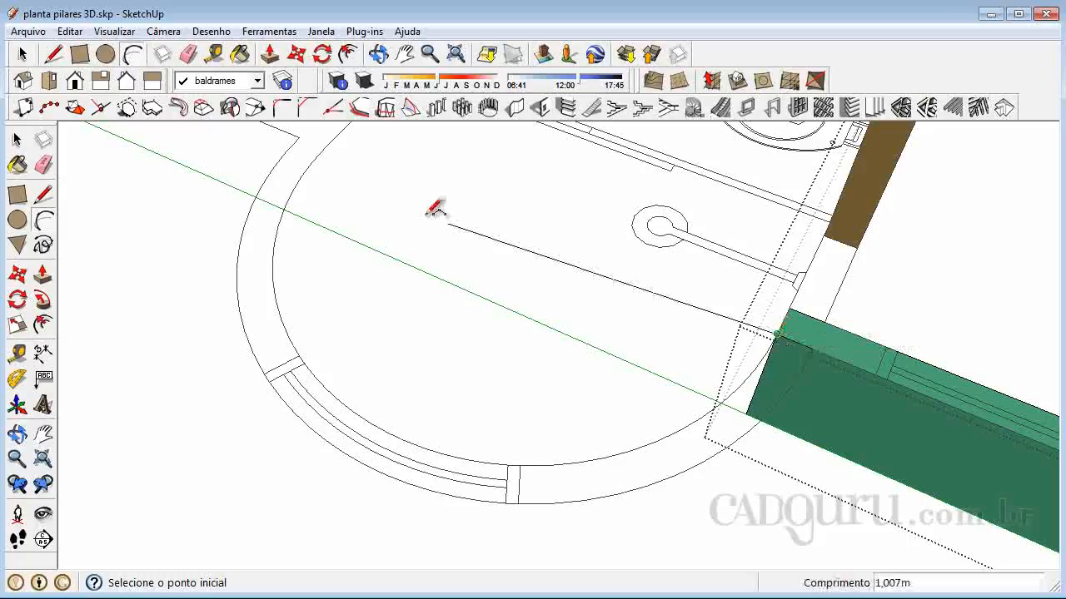
click(325, 148)
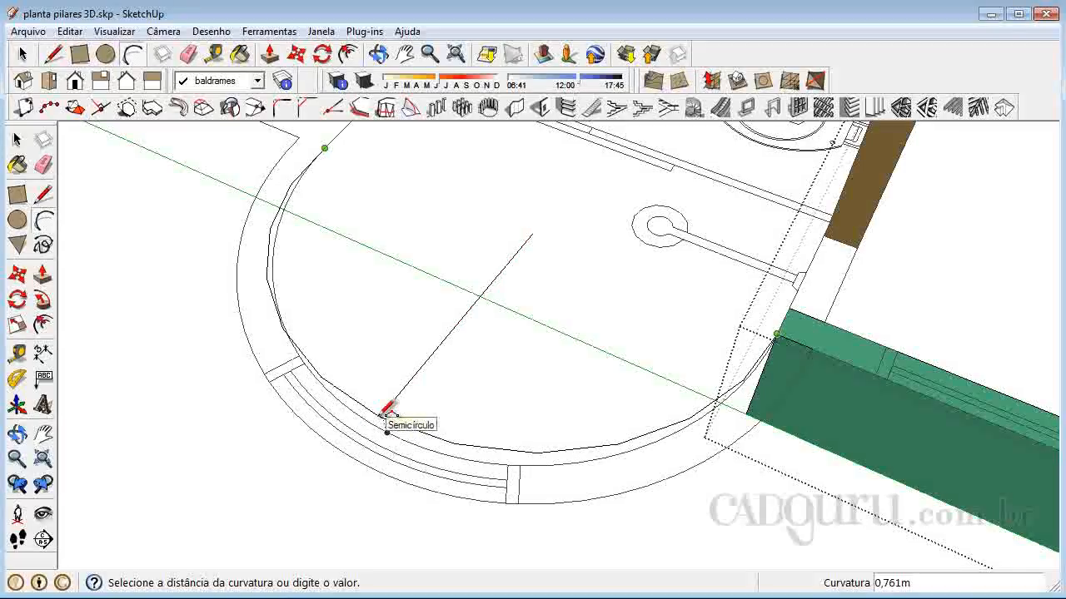
click(389, 410)
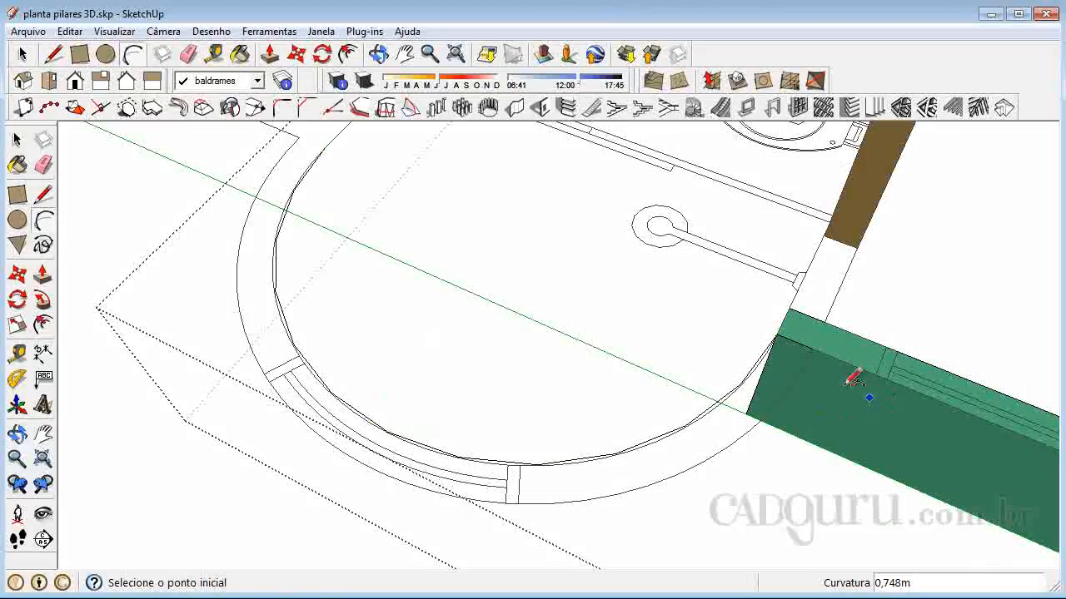
Redraw the curved wall's outer arc from the beam to the opposite wall corner with about 0.848 m bulge
click(816, 345)
click(296, 125)
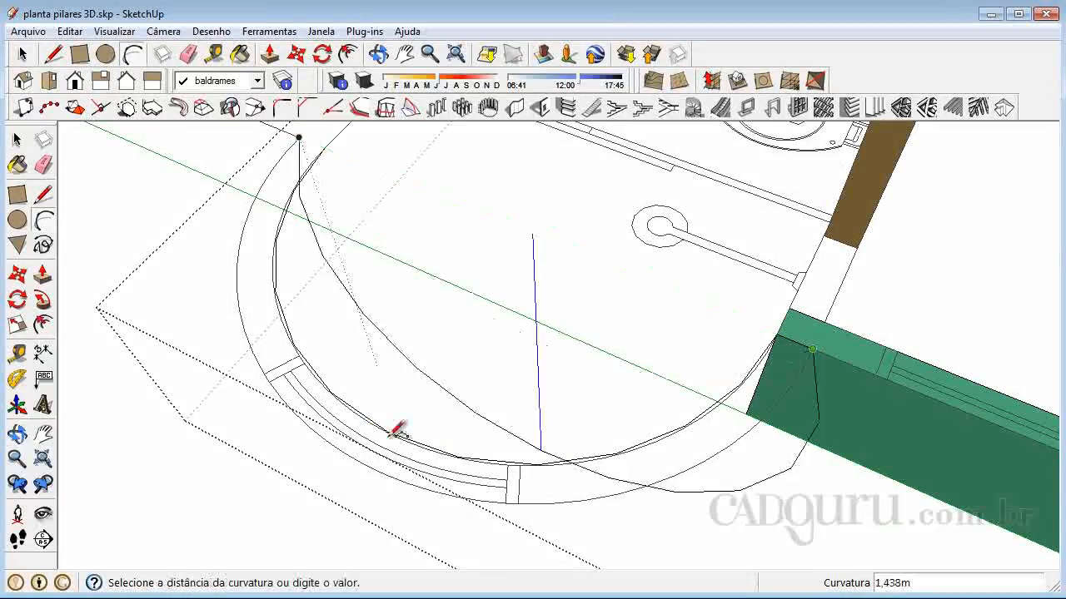
scroll(367, 454, up, 2)
click(363, 446)
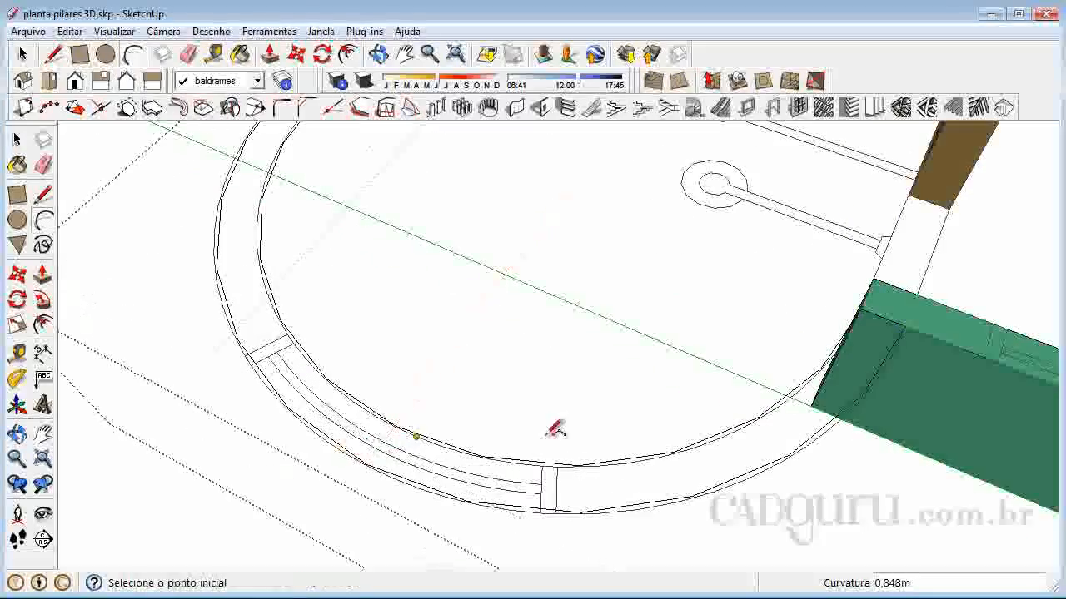
Increase the segment count of the curved wall's inner arc in its entity information so it follows the plan's curve smoothly
click(19, 141)
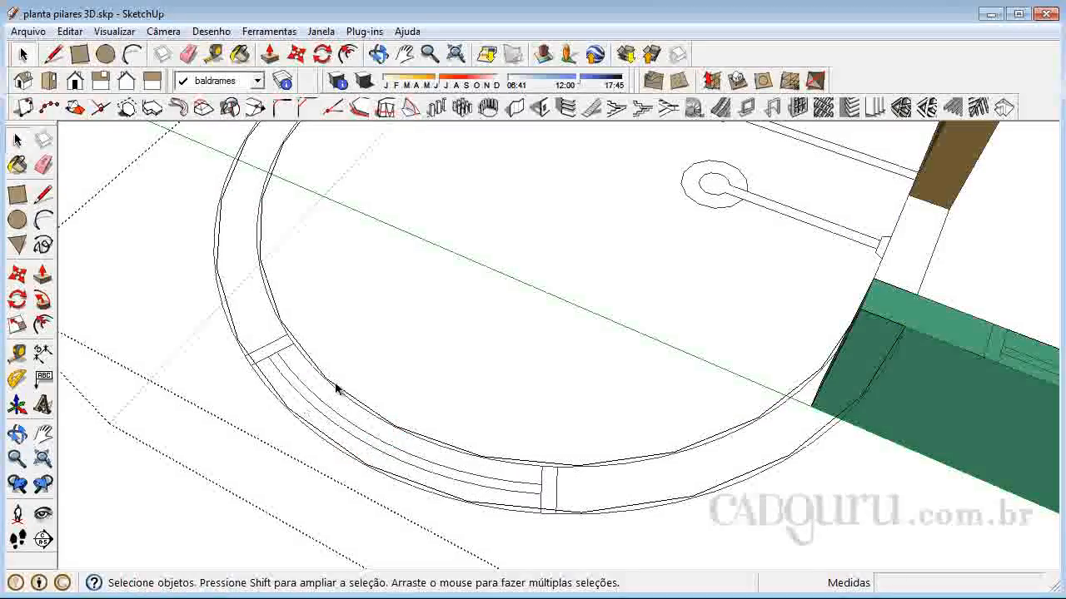
click(334, 389)
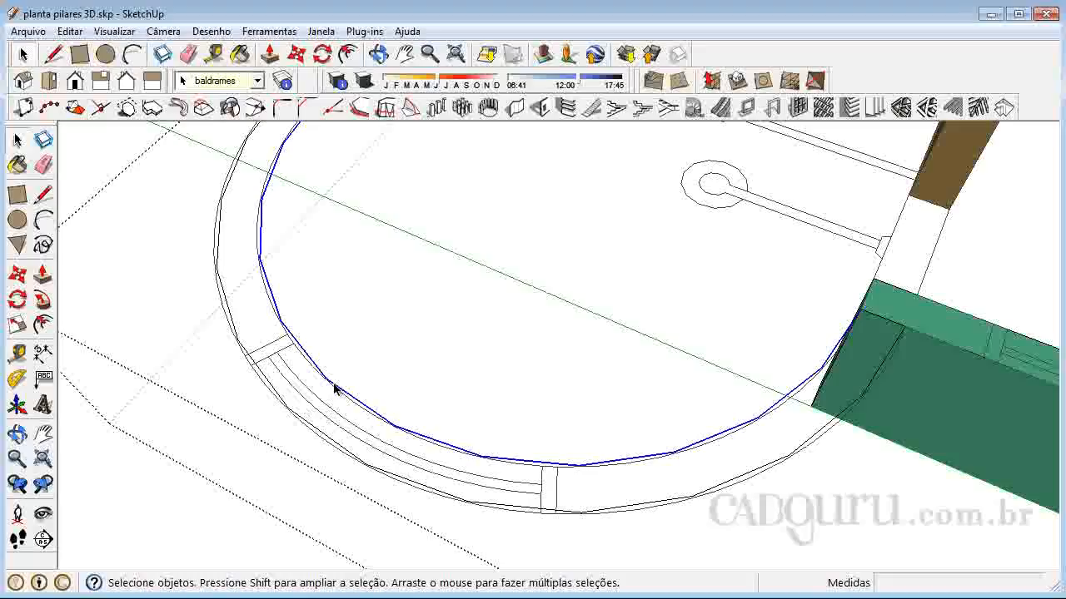
right_click(336, 387)
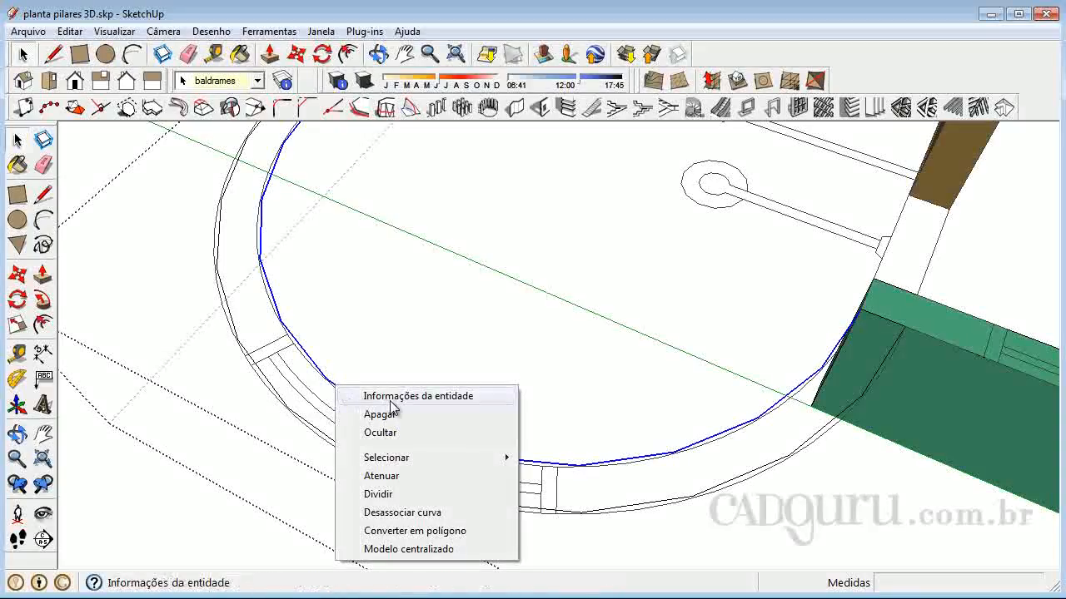
click(390, 400)
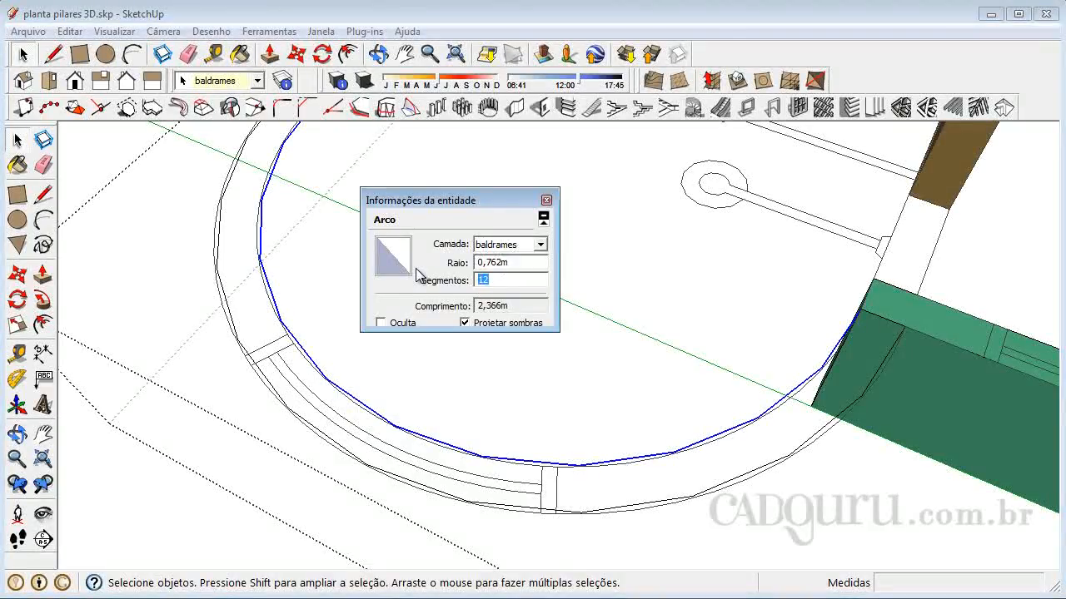
click(568, 301)
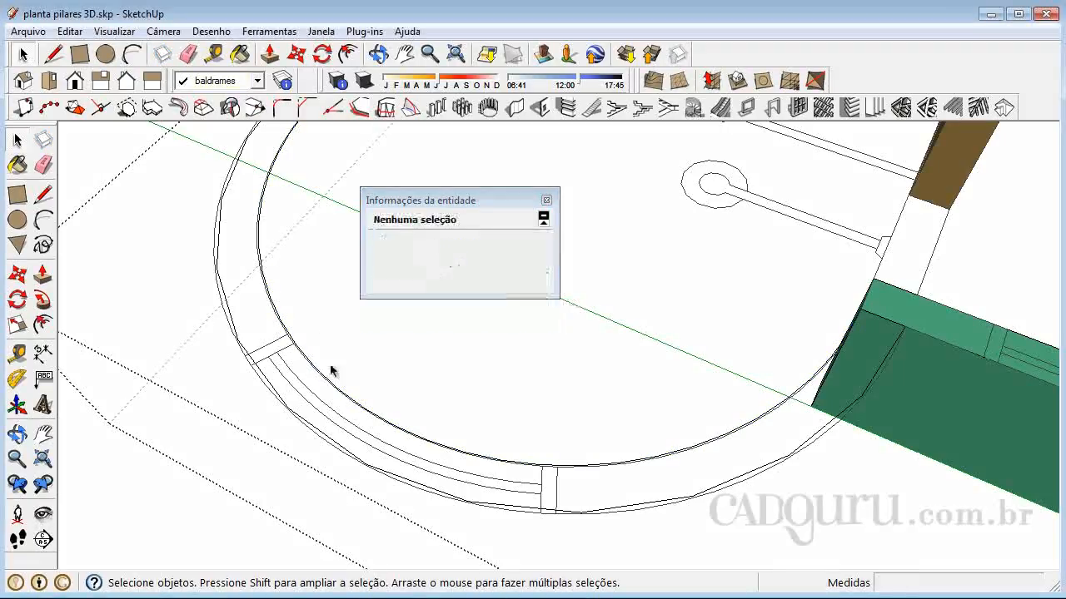
Set the curved wall's outer arc to 30 segments in its entity information and close the information window
click(332, 445)
right_click(333, 442)
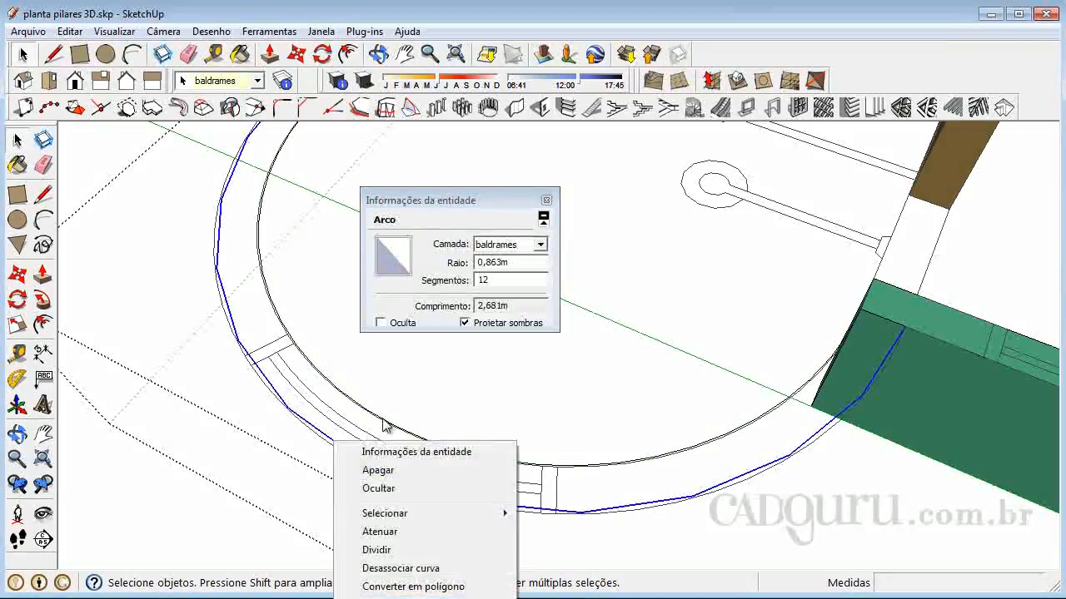
click(403, 450)
drag(491, 280, 472, 283)
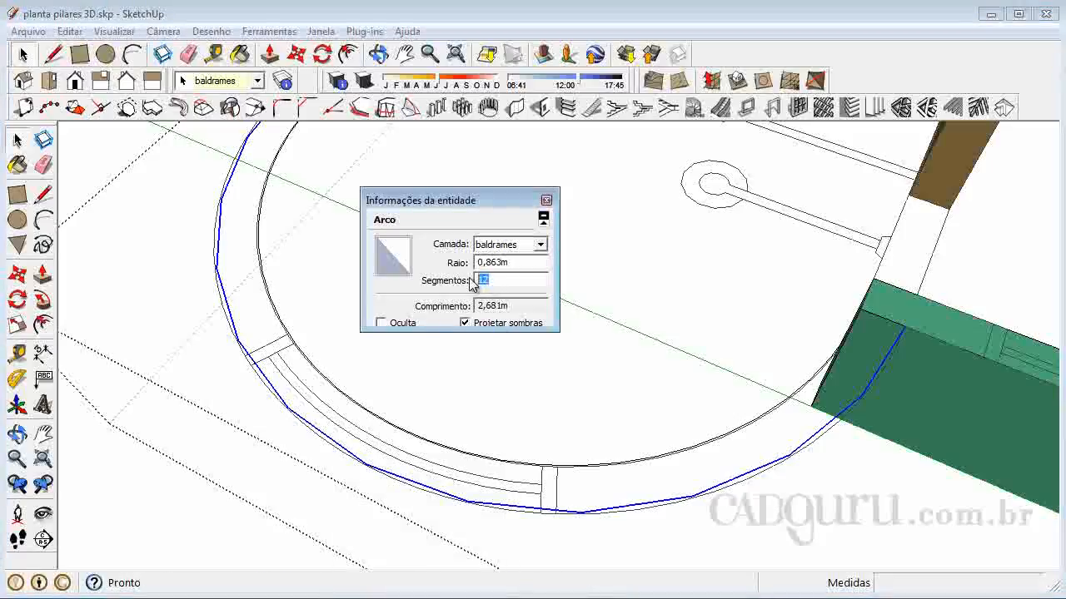
text(30)
click(586, 392)
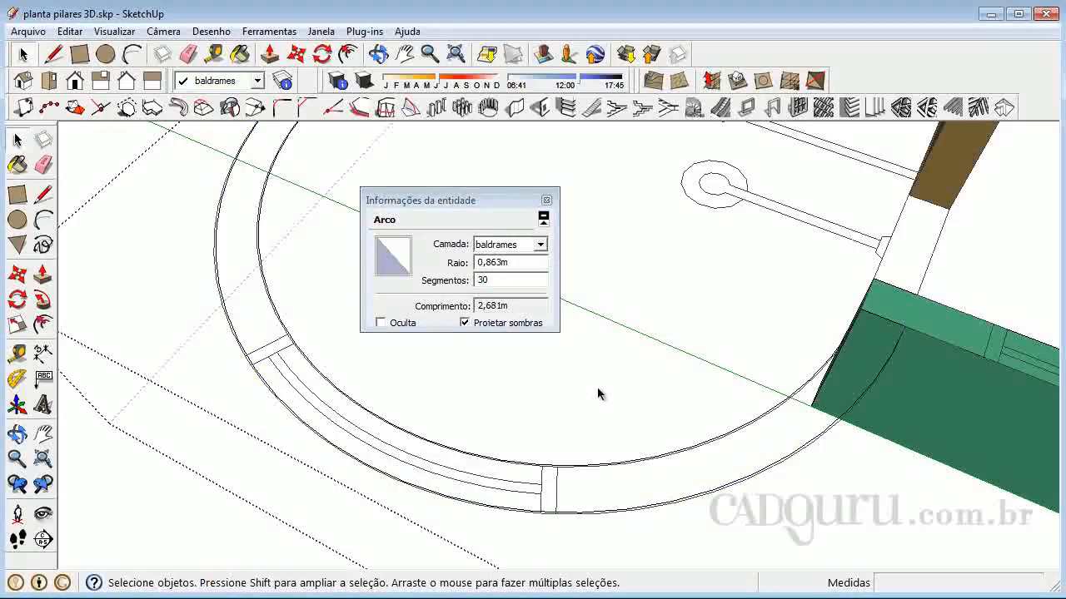
click(546, 201)
Close the curved wall's outline into a face with a 0.102 m line joining the open ends of both arcs
scroll(492, 415, down, 2)
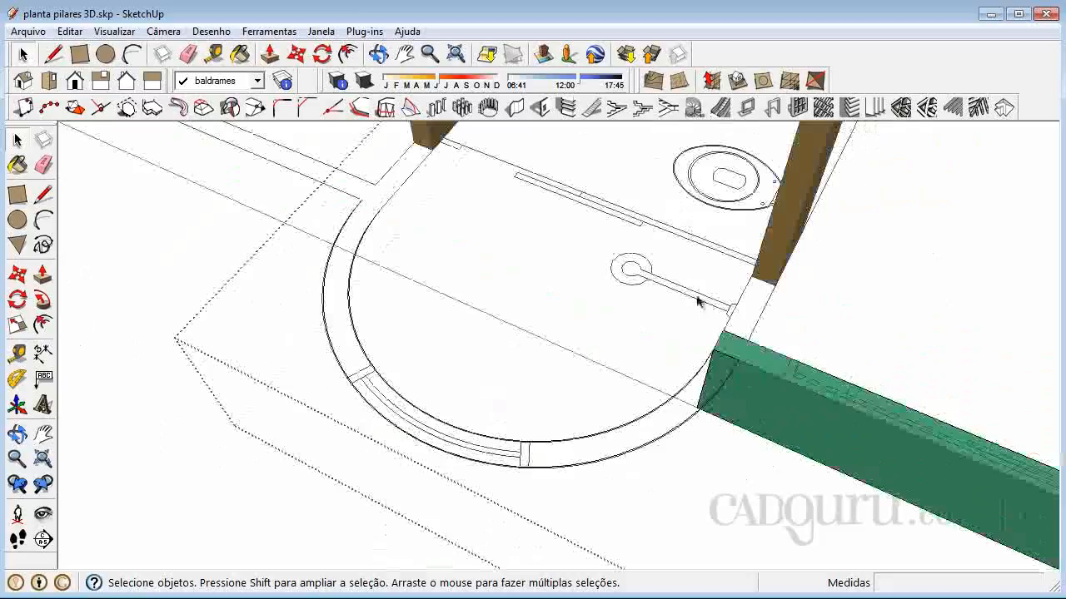
scroll(691, 308, up, 1)
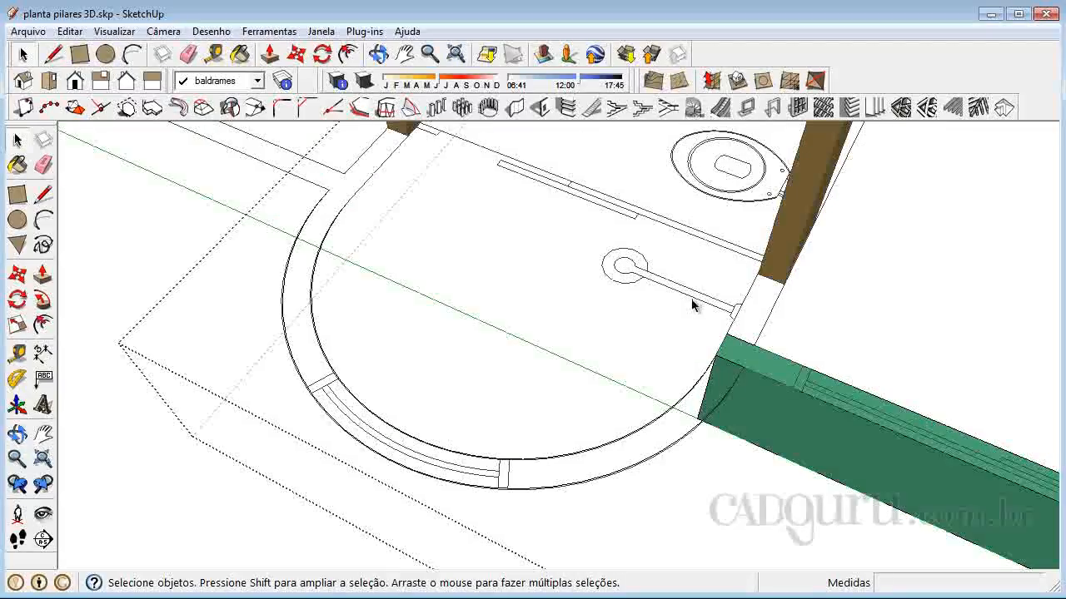
click(40, 200)
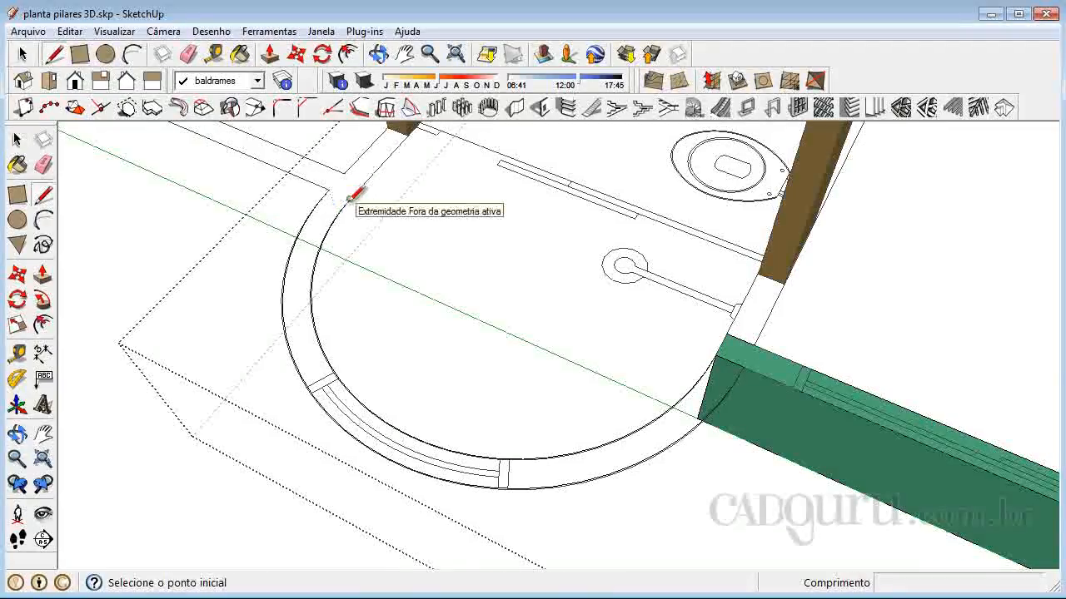
click(349, 198)
click(328, 190)
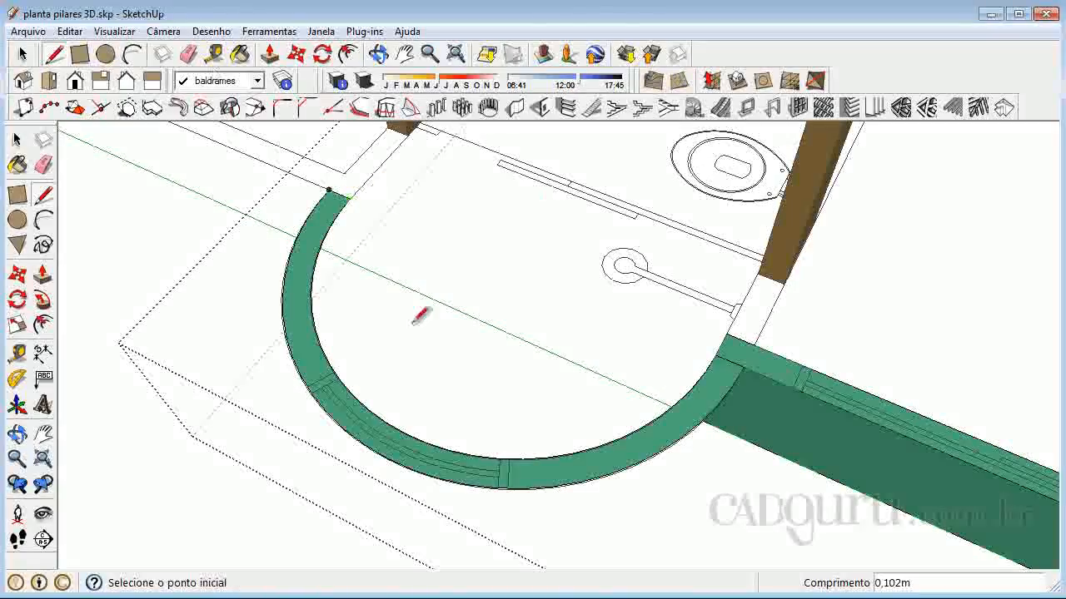
click(17, 139)
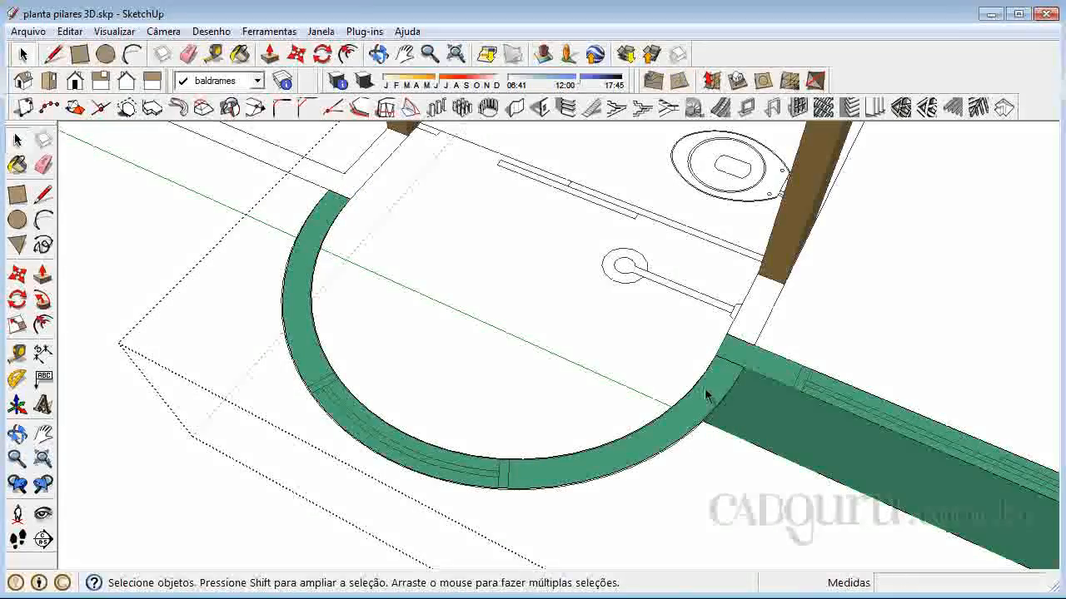
Push/Pull the curved wall's face 0.450 m downward, level with the underside of the adjoining straight beam
click(17, 433)
drag(673, 453, 549, 297)
drag(616, 231, 634, 229)
drag(280, 302, 283, 267)
click(44, 276)
drag(632, 216, 851, 430)
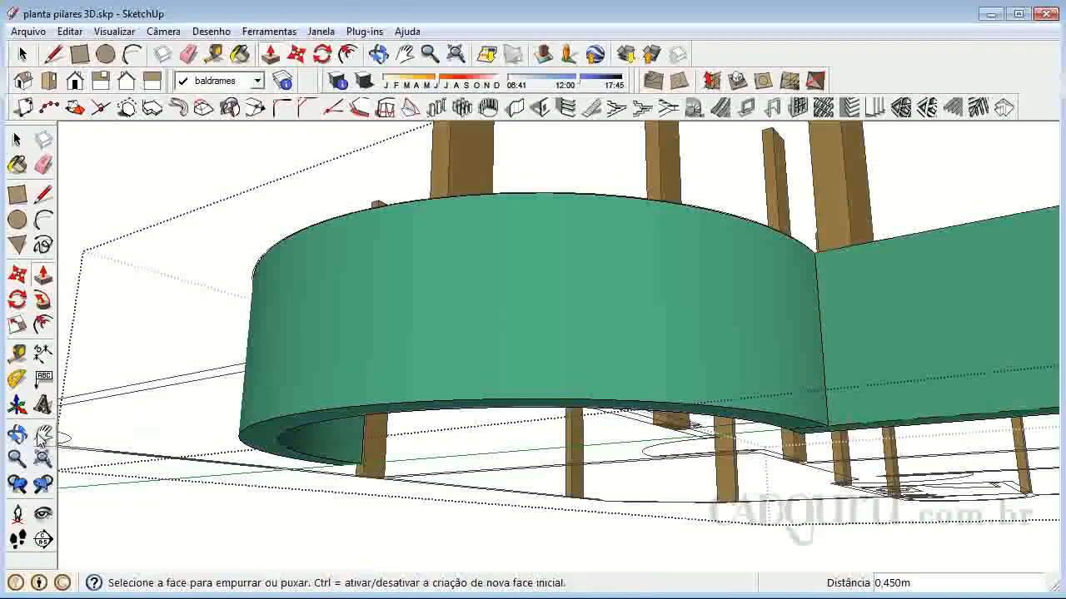
click(17, 435)
drag(861, 186, 746, 408)
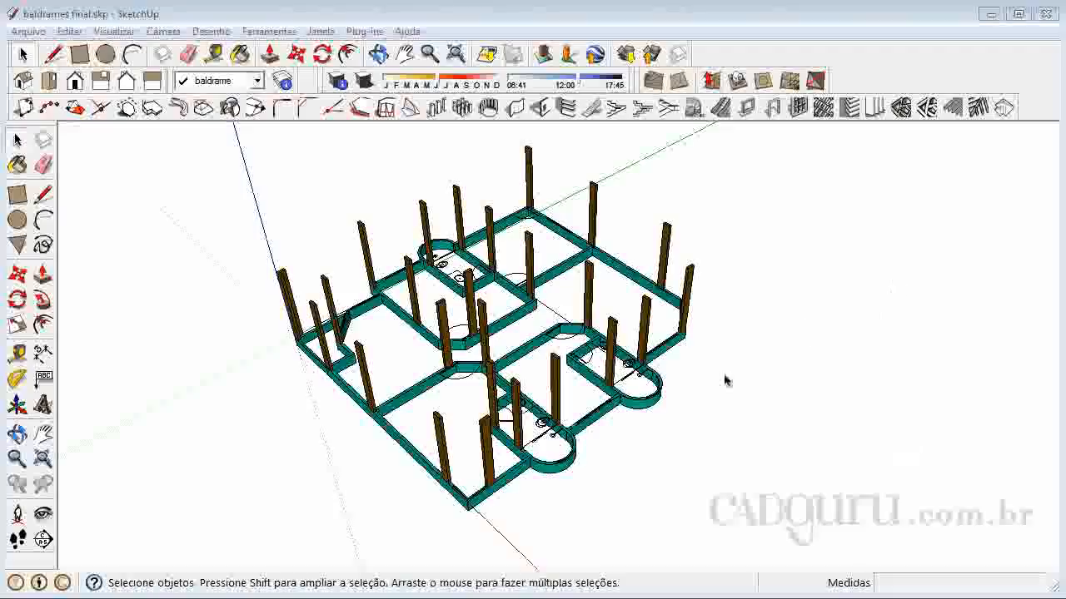
Examine the completed foundation beams in the baldrames final model from several sides, including a close view of the diagonal beam's junction
click(17, 433)
drag(484, 471, 666, 454)
scroll(483, 530, up, 5)
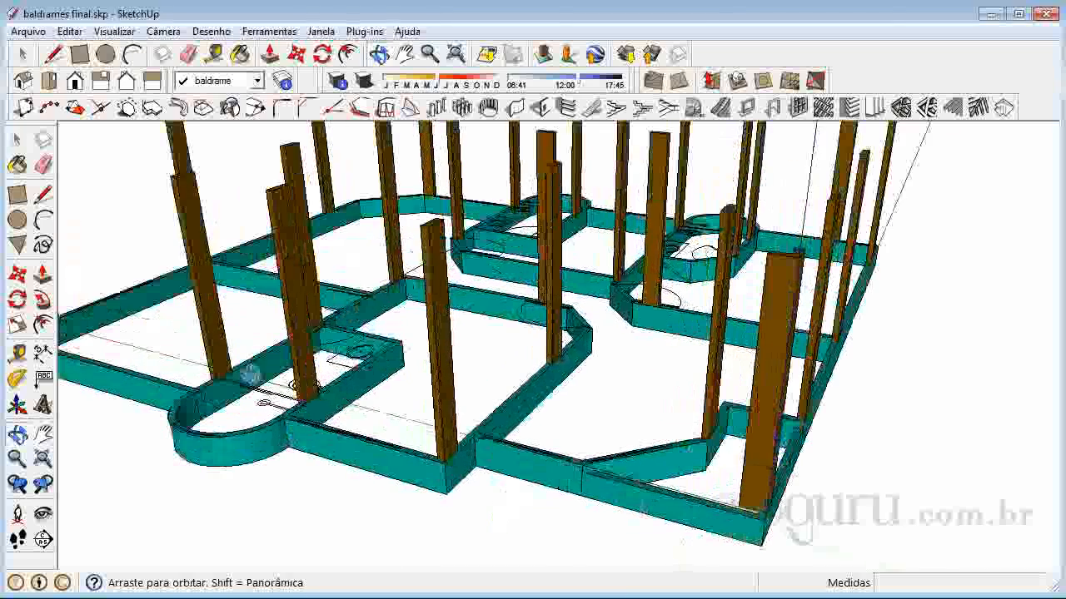
drag(306, 432, 630, 478)
drag(200, 435, 642, 421)
drag(161, 534, 618, 500)
scroll(618, 500, up, 3)
drag(550, 511, 442, 421)
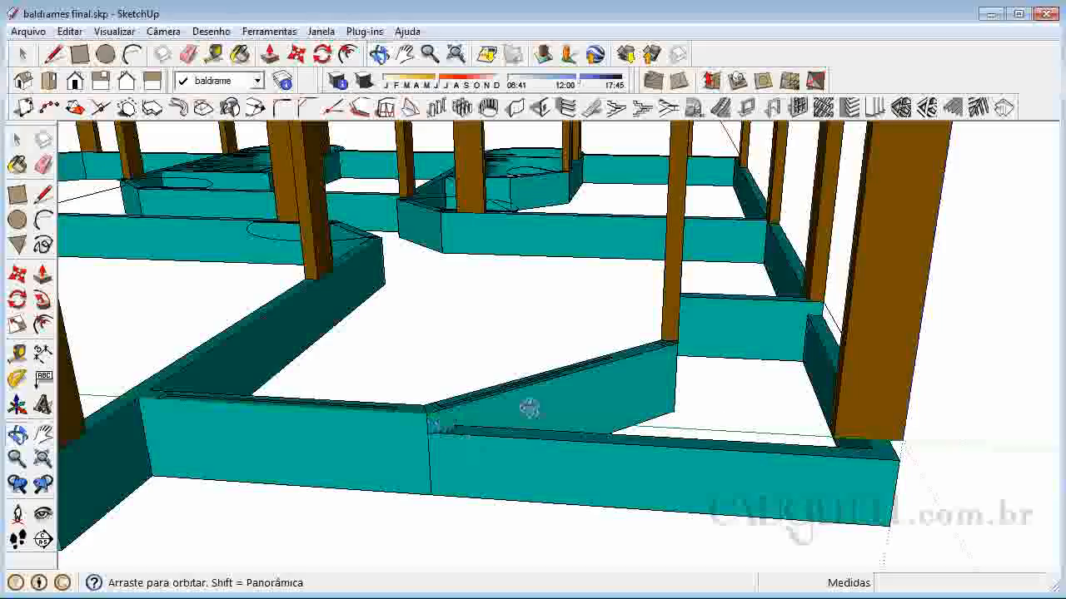
scroll(671, 423, up, 2)
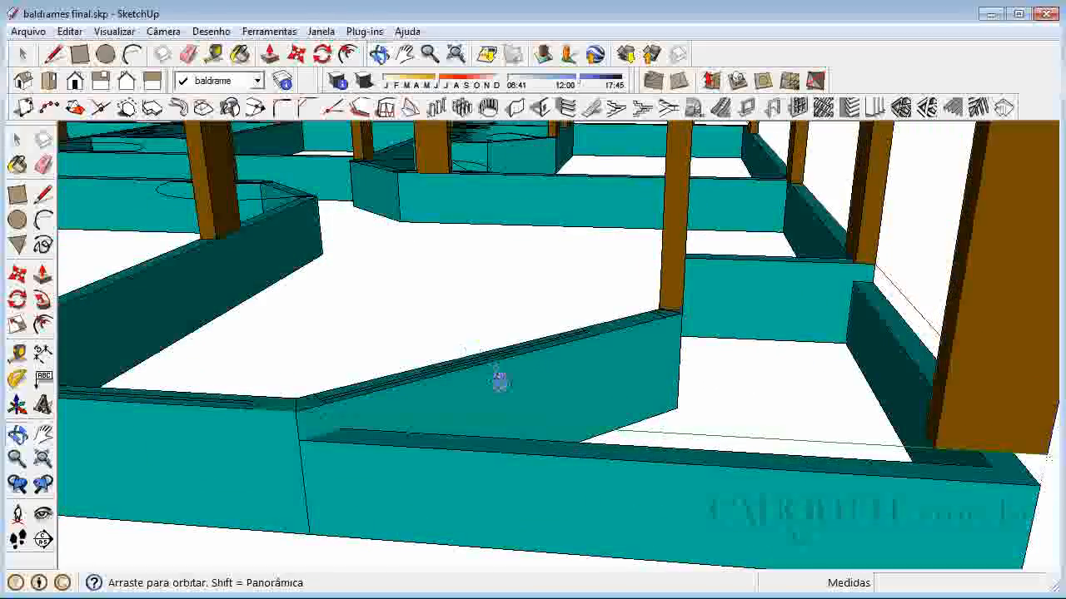
scroll(495, 374, down, 3)
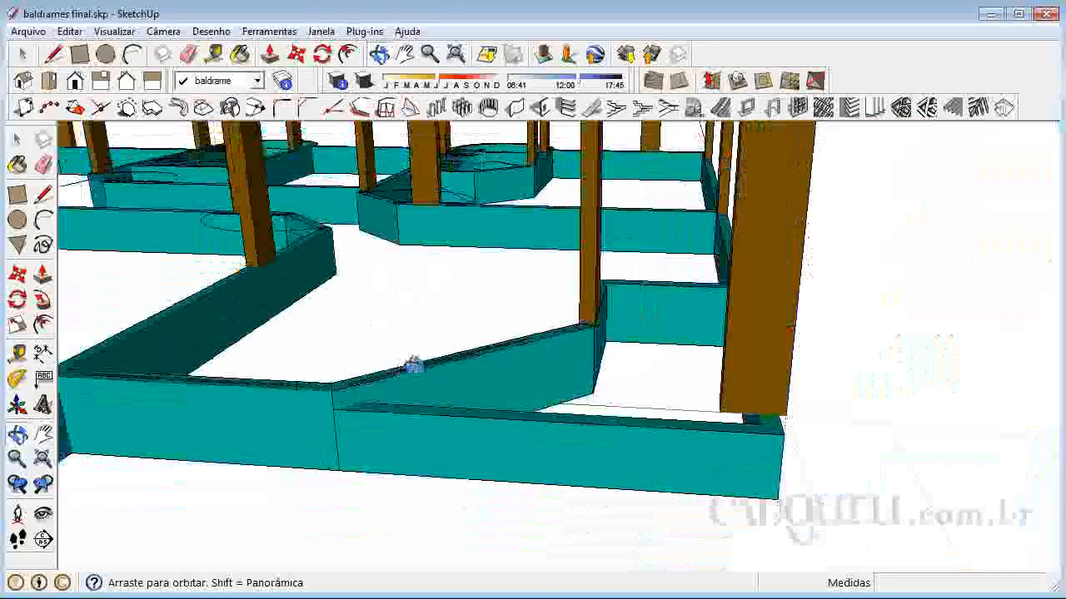
scroll(547, 362, down, 1)
drag(555, 375, 607, 431)
scroll(607, 430, down, 3)
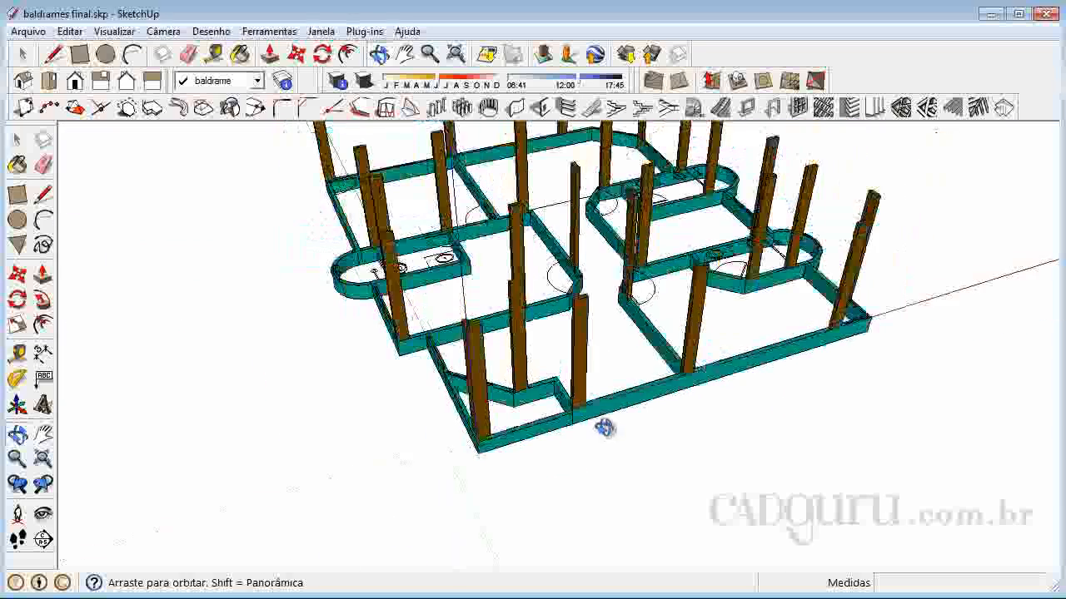
Examine the whole beam layout from the side of the two curved bathroom walls and from the opposite corner
drag(916, 303, 557, 340)
scroll(480, 205, down, 3)
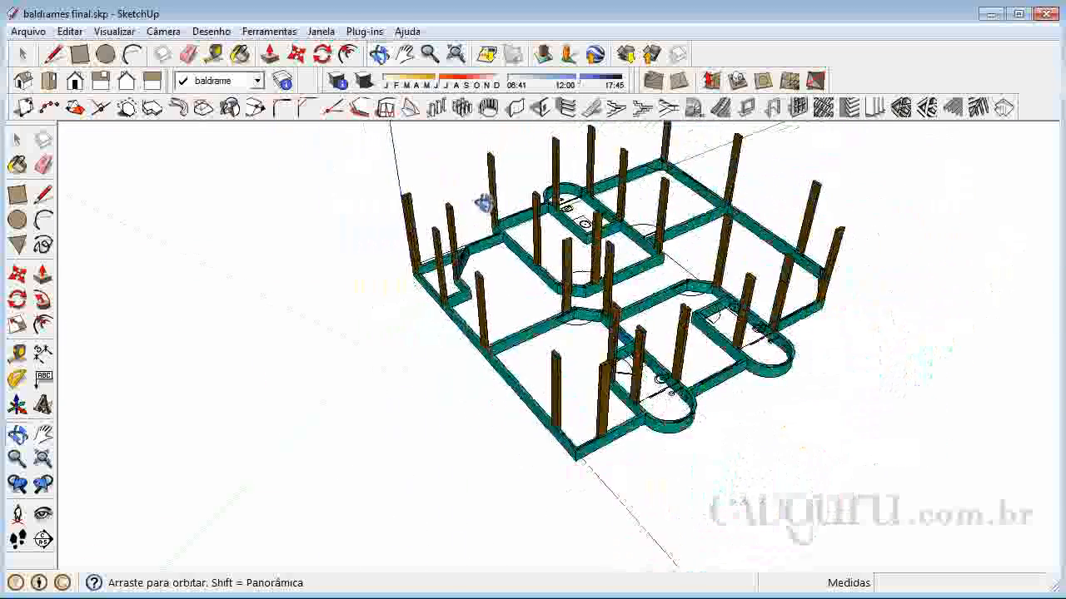
mouse_move(742, 391)
mouse_down()
mouse_move(720, 316)
mouse_move(734, 381)
mouse_up()
scroll(733, 381, up, 5)
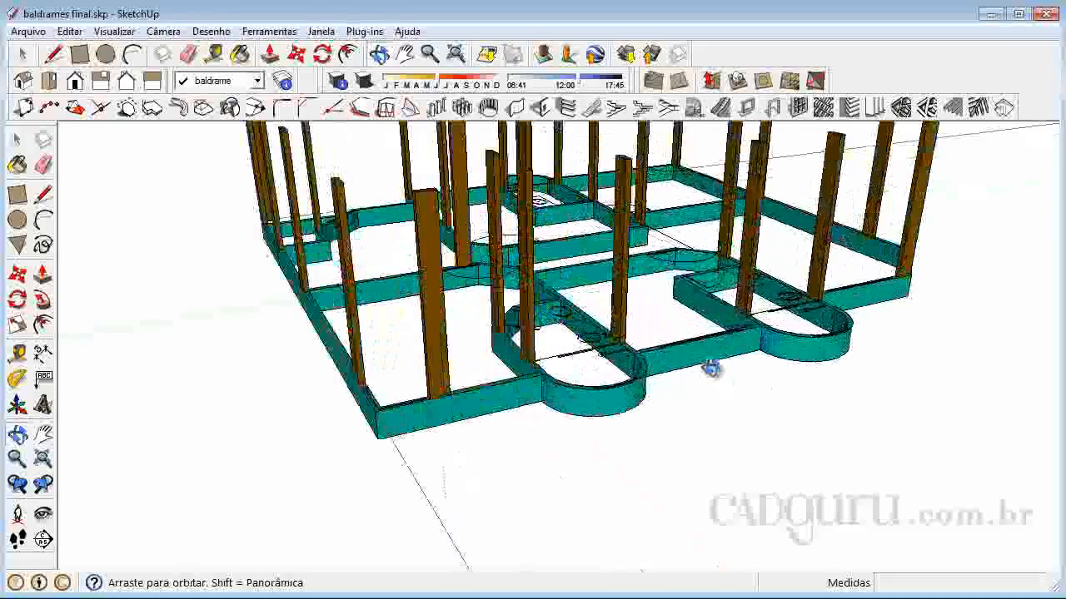
drag(476, 421, 685, 427)
key(space)
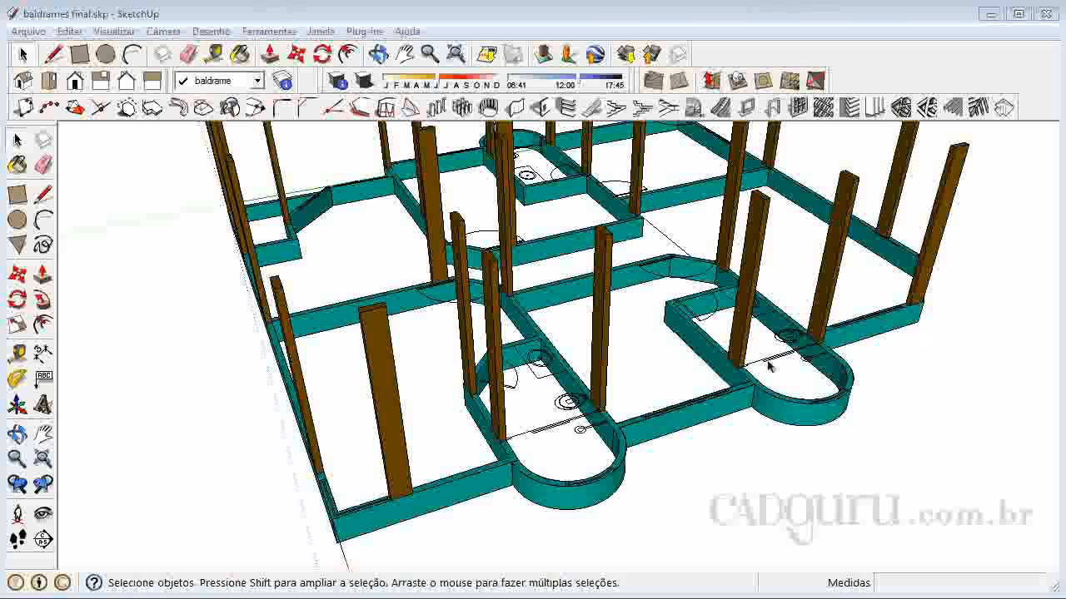
click(18, 436)
drag(724, 428, 380, 392)
scroll(552, 405, down, 10)
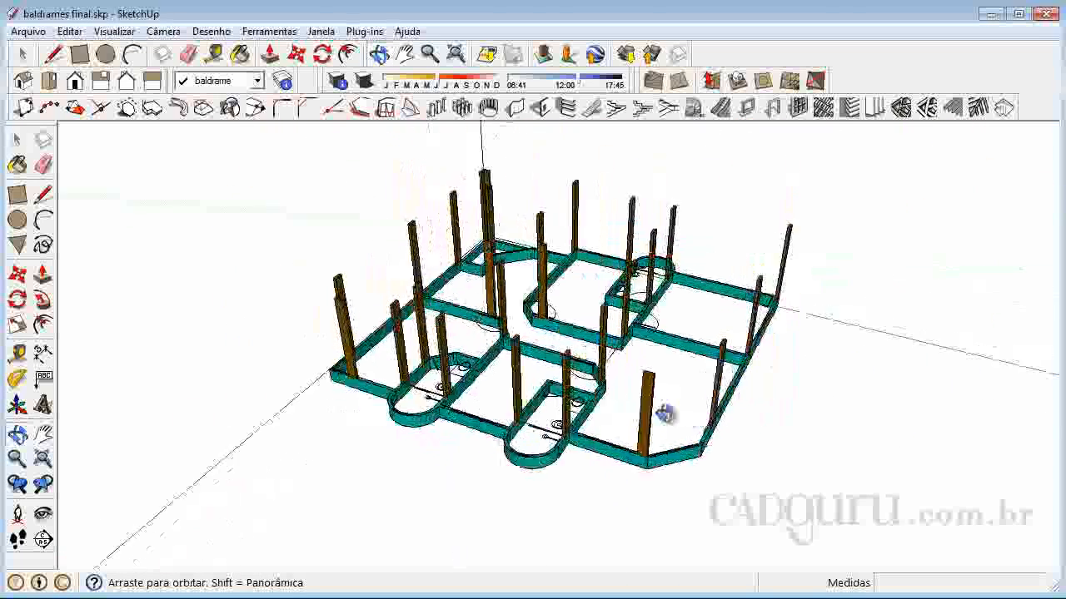
scroll(638, 431, up, 3)
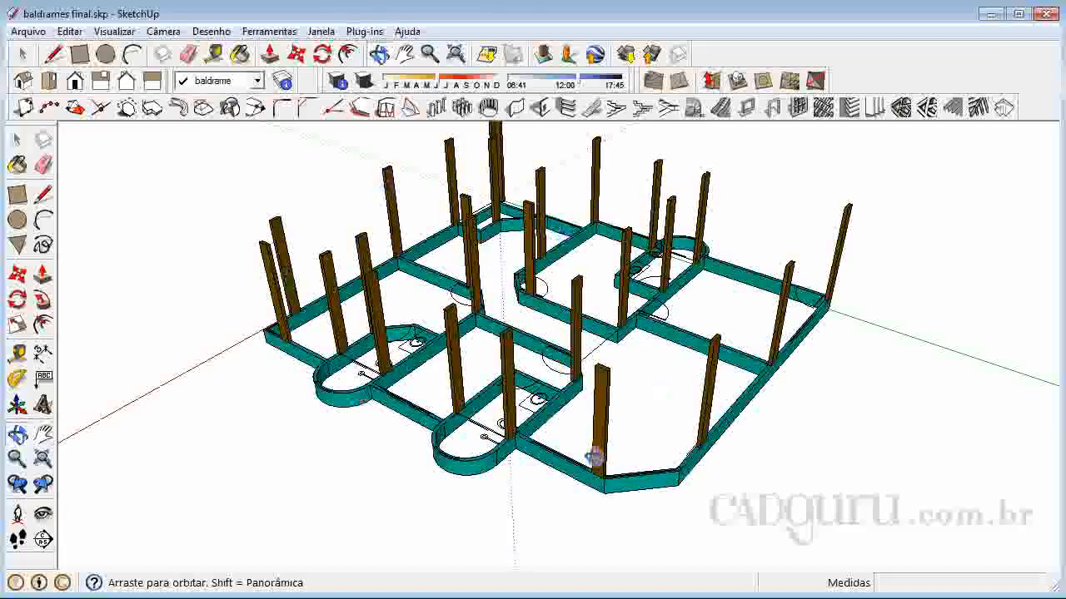